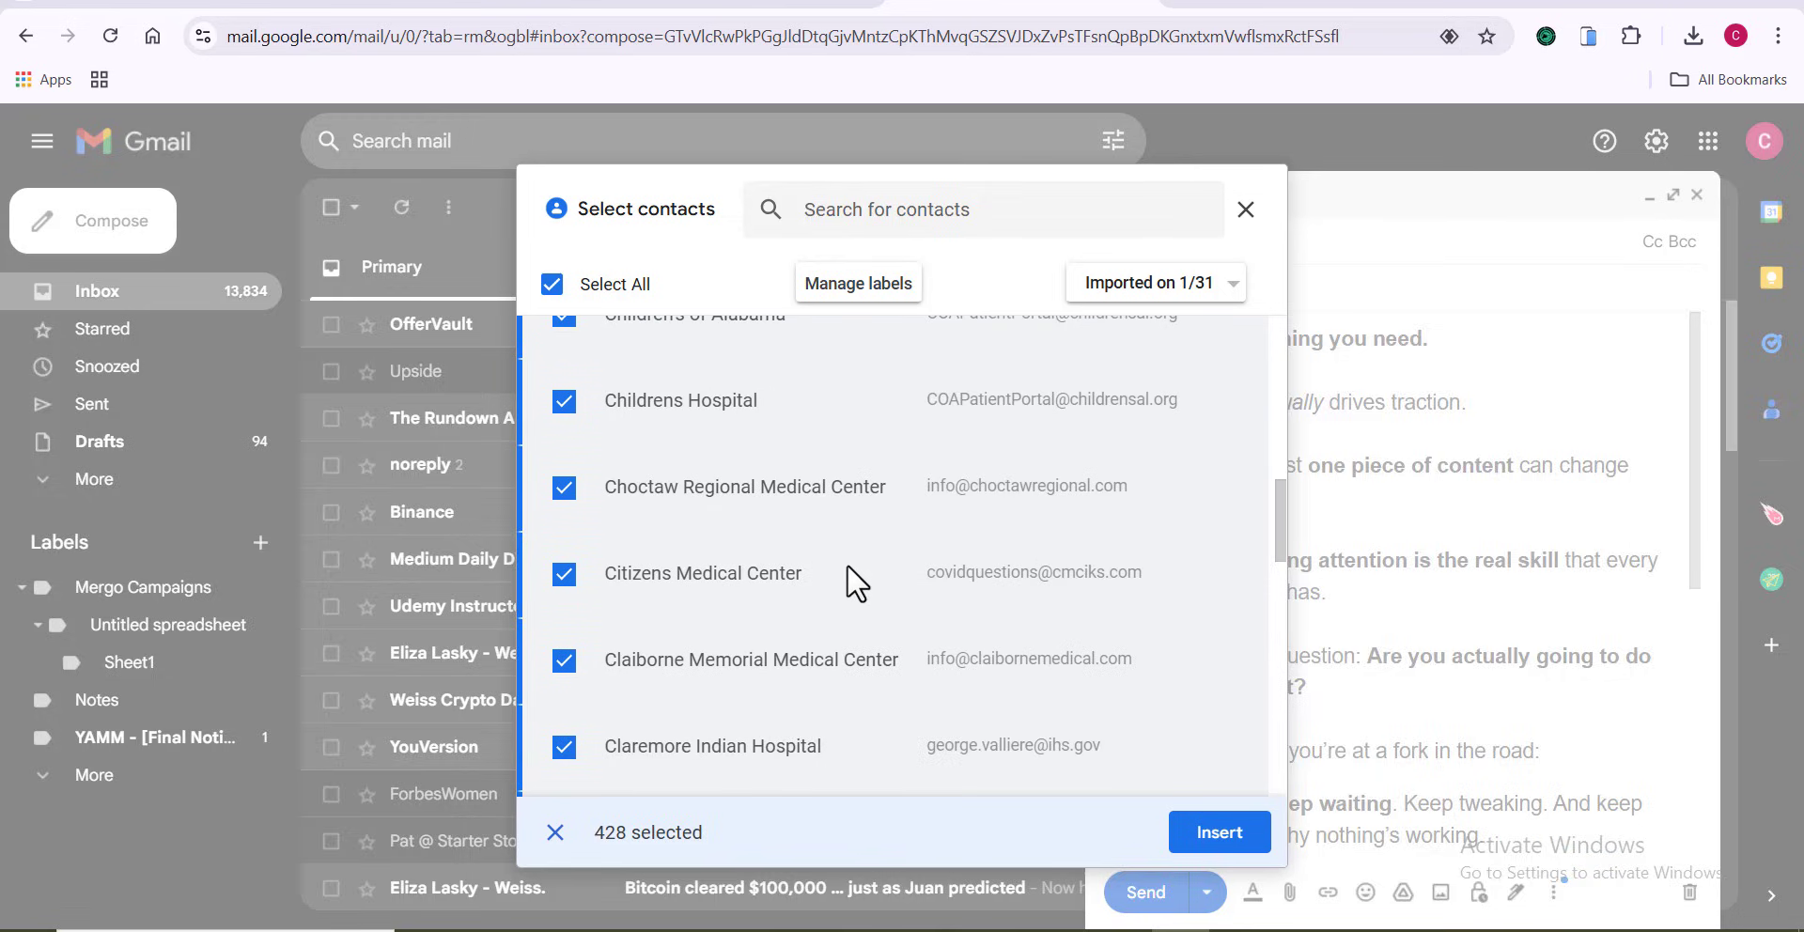
# - Insert all 428 selected hospital contacts as recipients and look through the recipient chips
pyautogui.click(1218, 832)
pyautogui.scroll(-10, 1445, 385)
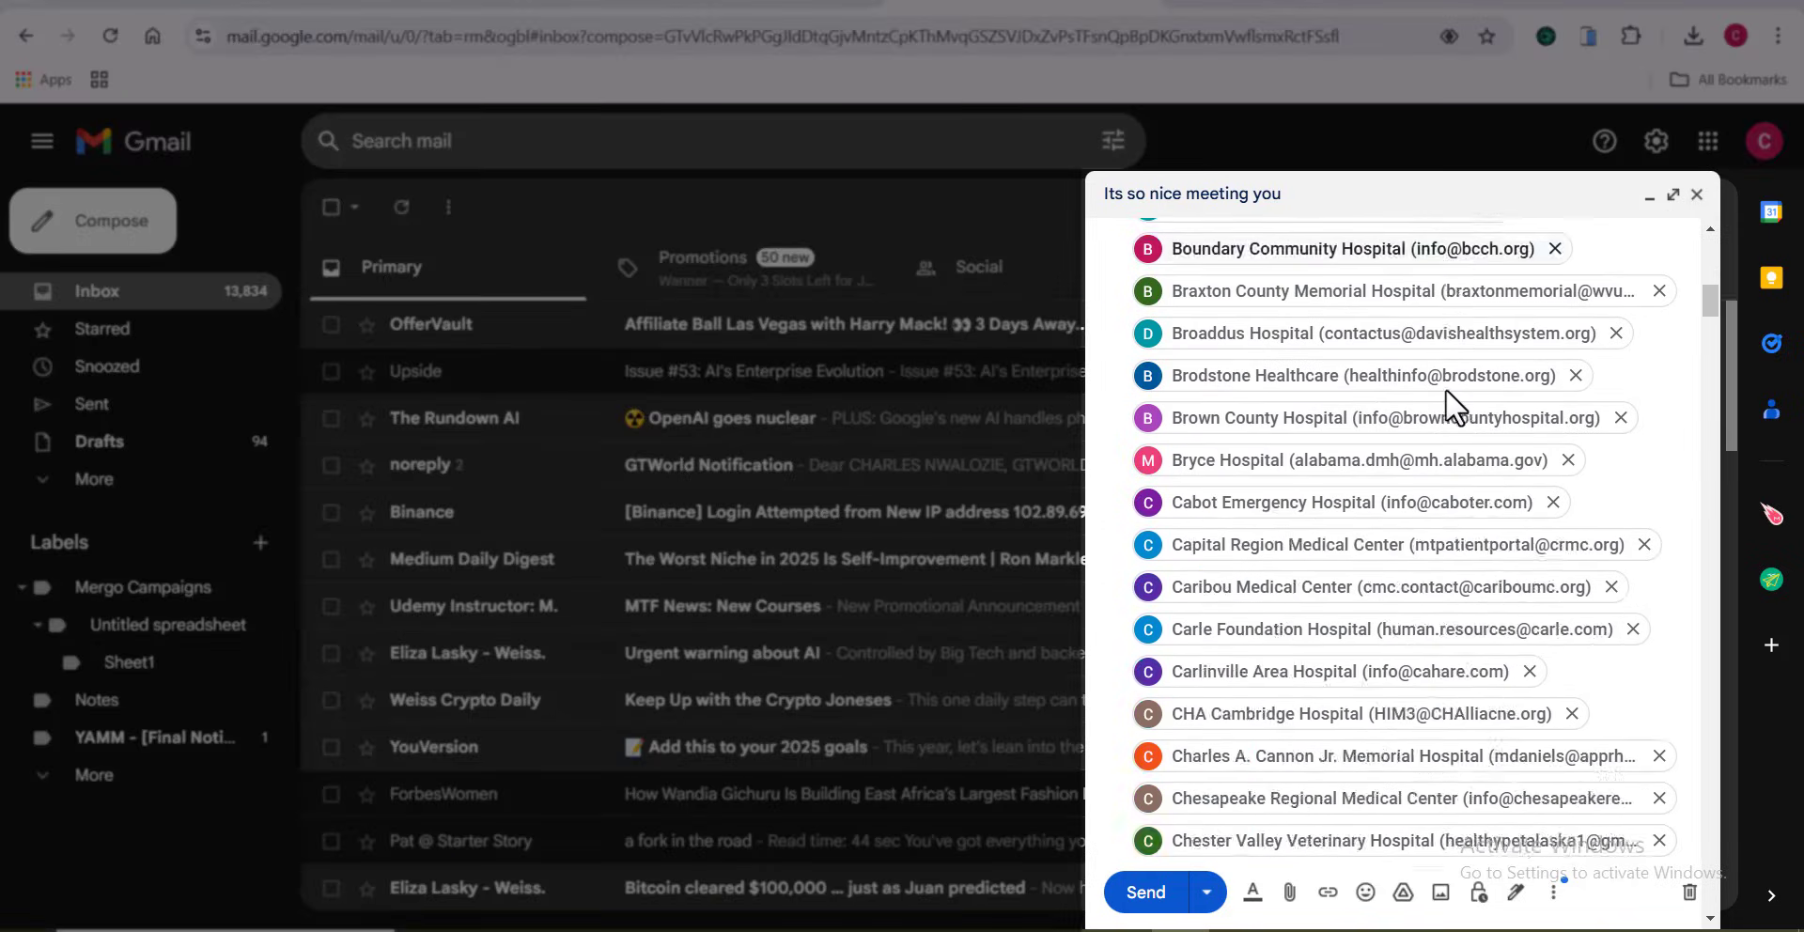
pyautogui.scroll(-20, 1292, 436)
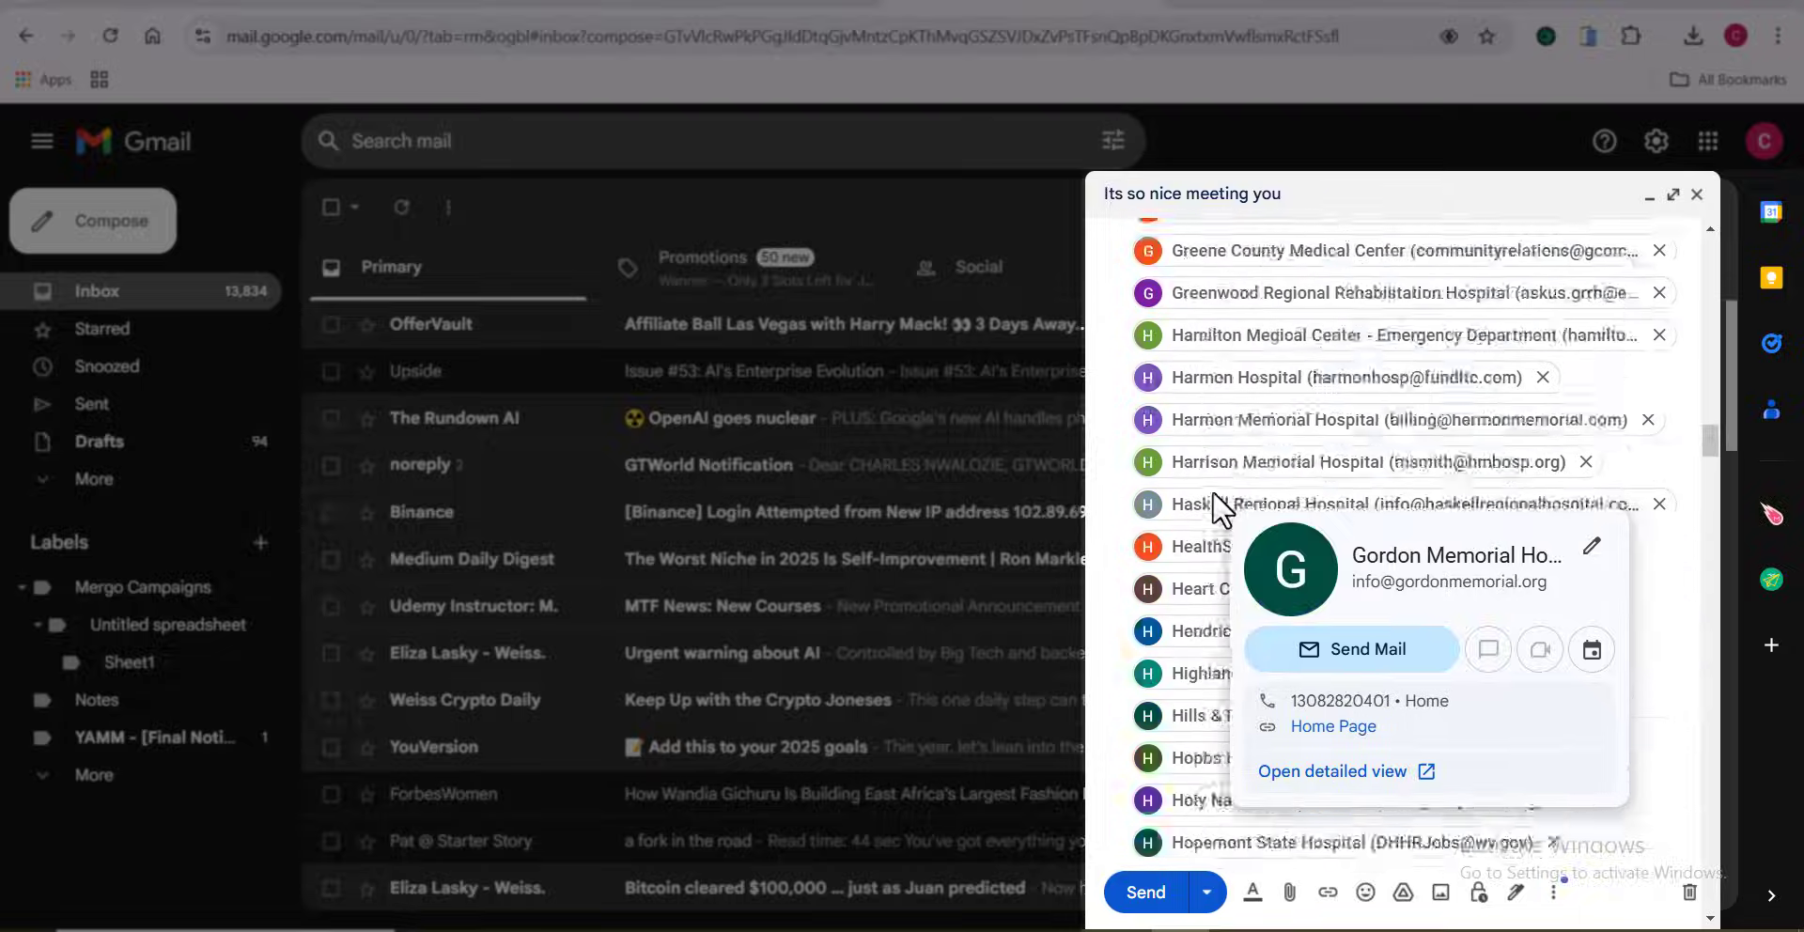
pyautogui.moveTo(1284, 447)
pyautogui.scroll(-15, 1281, 447)
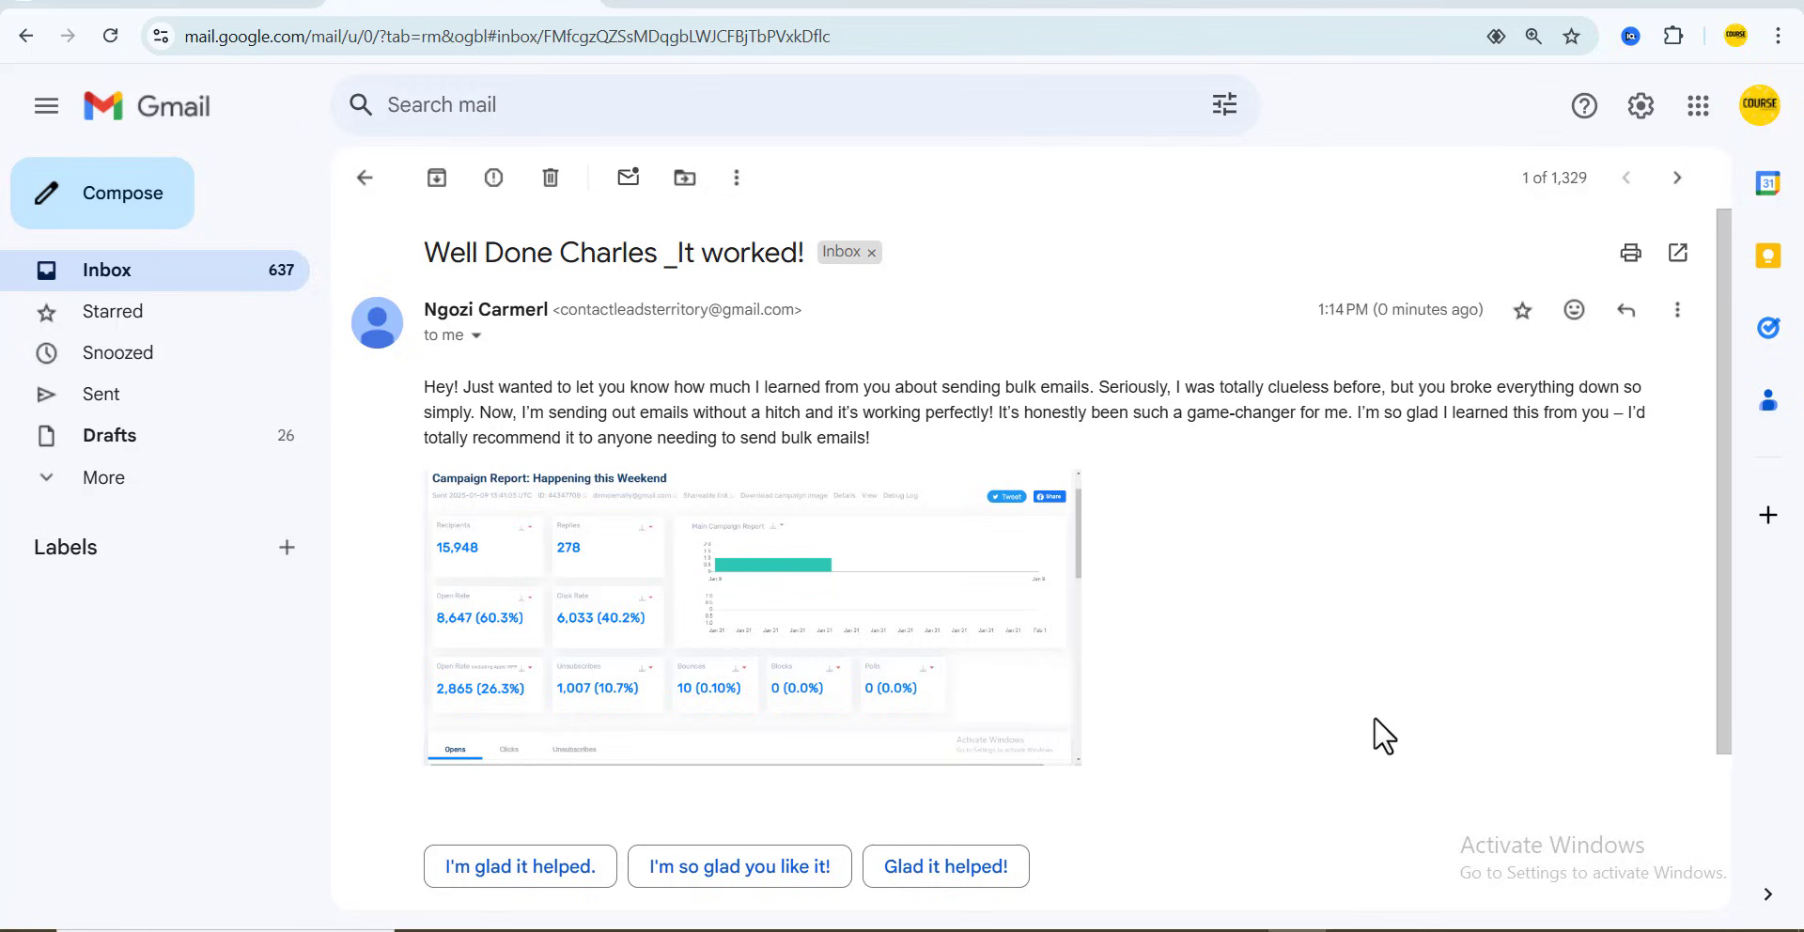
# - Read the thank-you email with campaign results, highlighting passages of its text
pyautogui.moveTo(427, 436); pyautogui.dragTo(596, 391)
pyautogui.click(796, 411)
pyautogui.moveTo(925, 413); pyautogui.dragTo(953, 414)
pyautogui.click(1226, 426)
pyautogui.scroll(-2, 1276, 459)
pyautogui.scroll(2, 1281, 420)
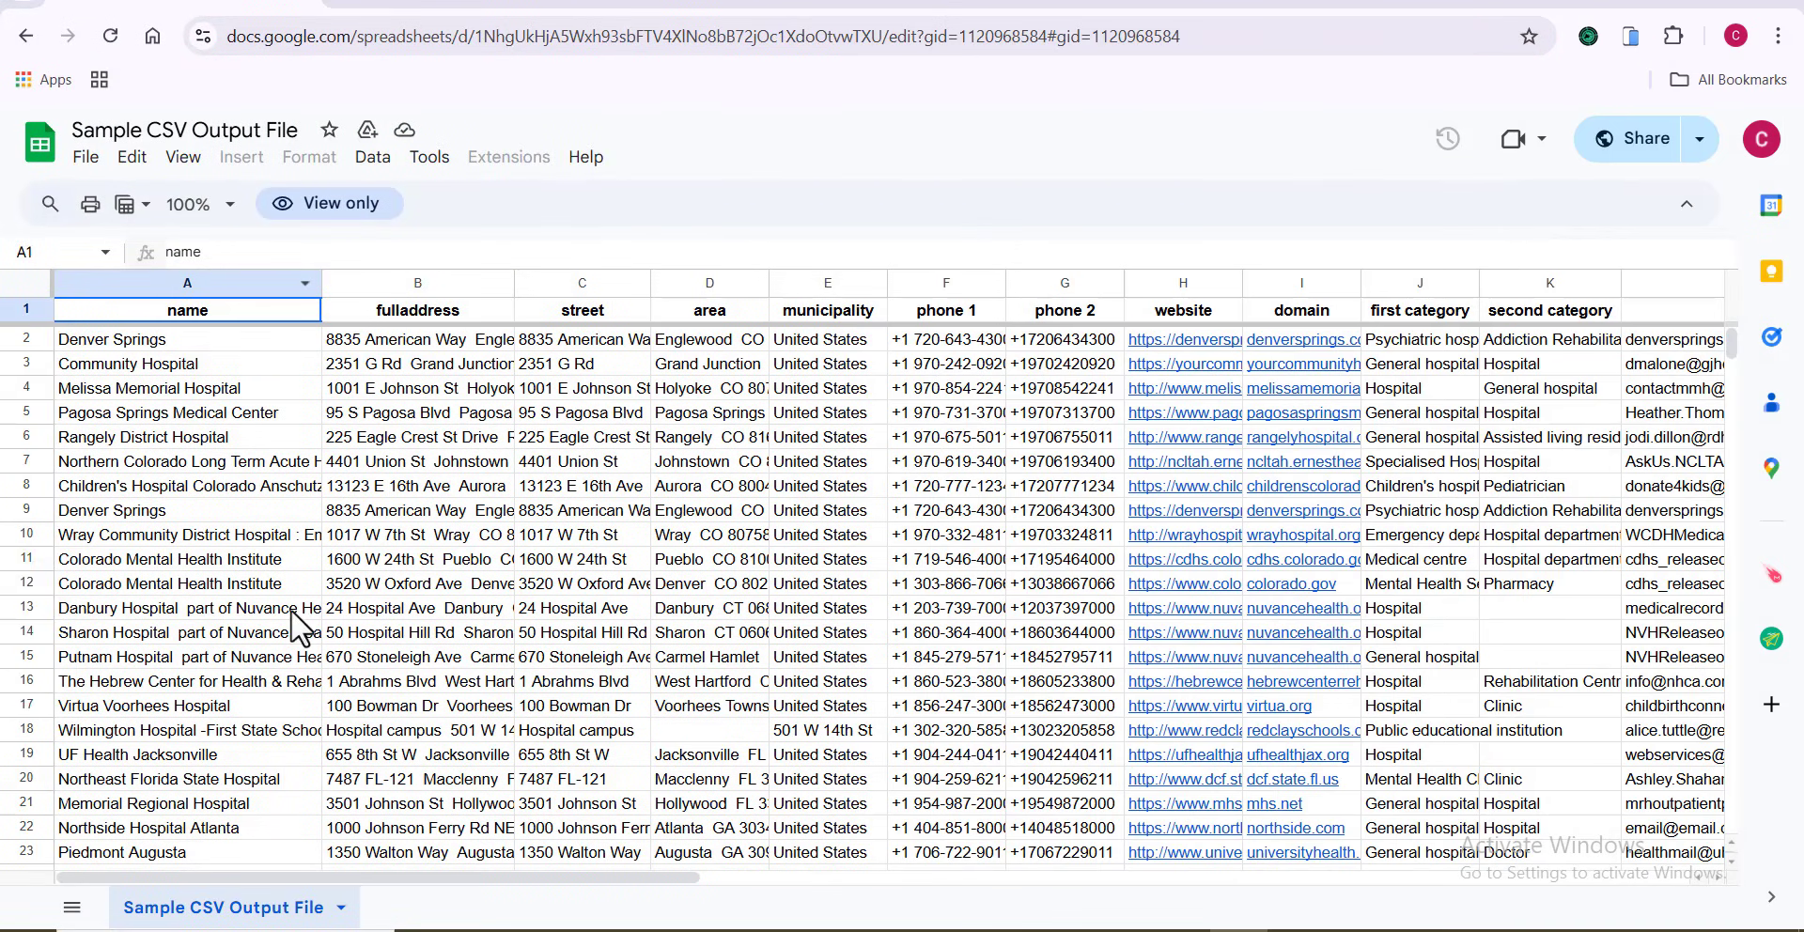
pyautogui.scroll(-3, 293, 605)
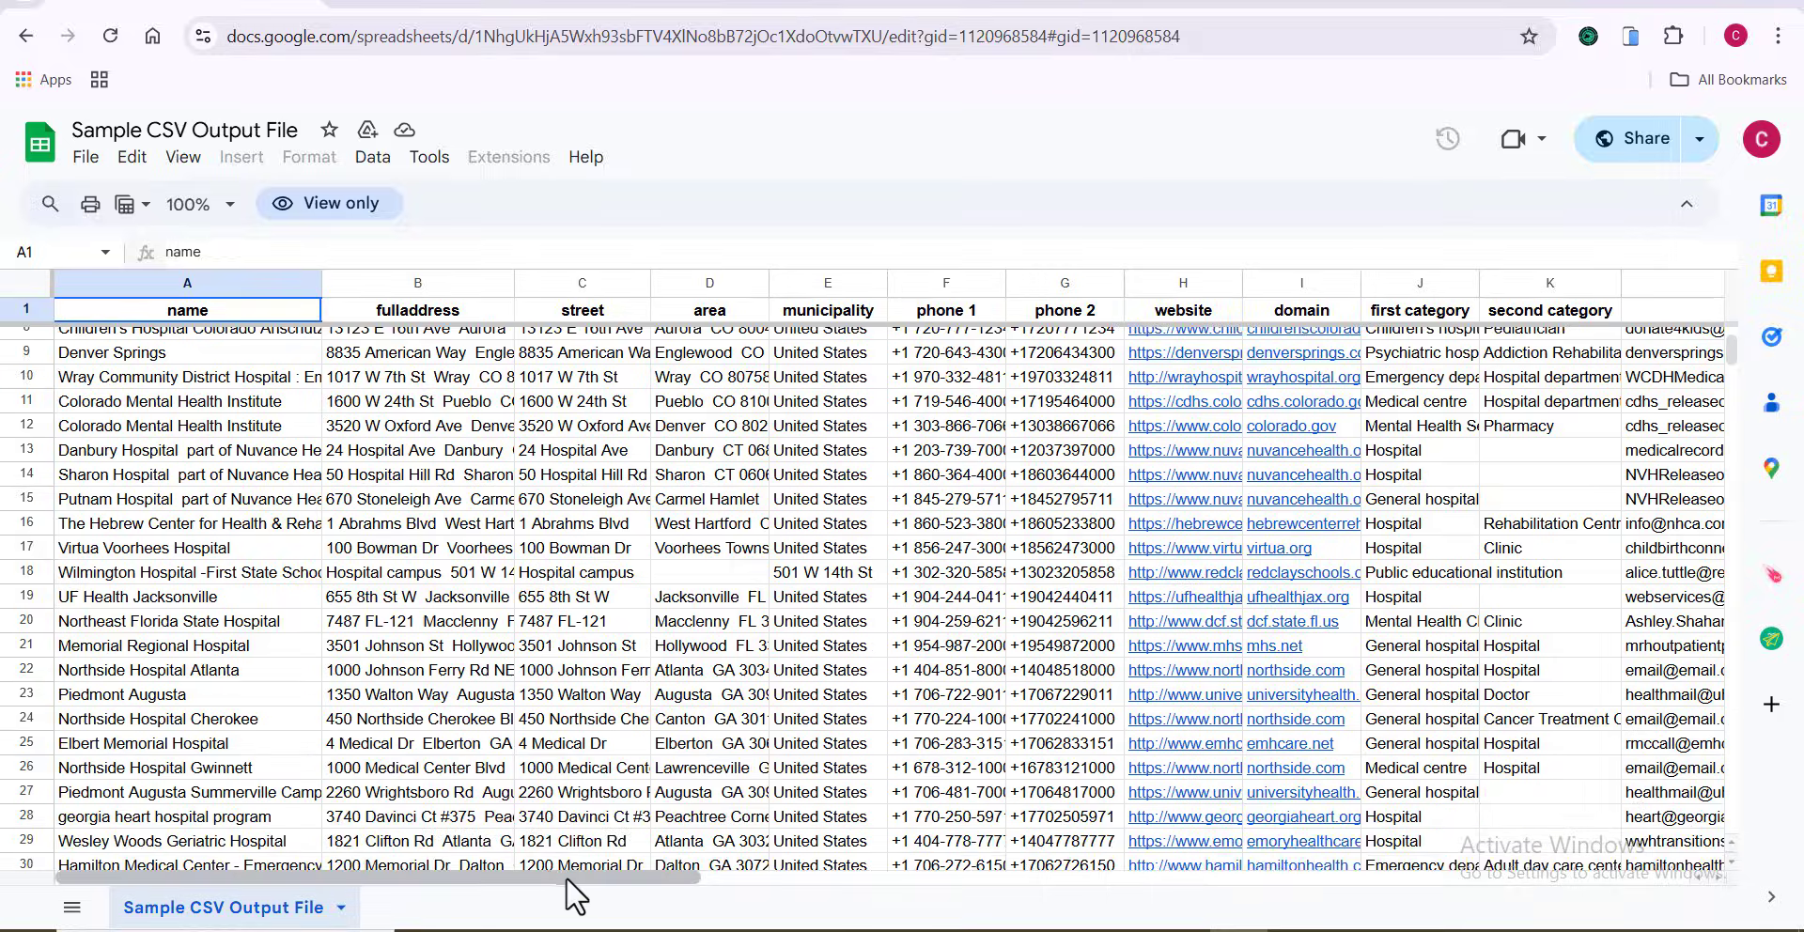
pyautogui.moveTo(568, 877); pyautogui.dragTo(1651, 928)
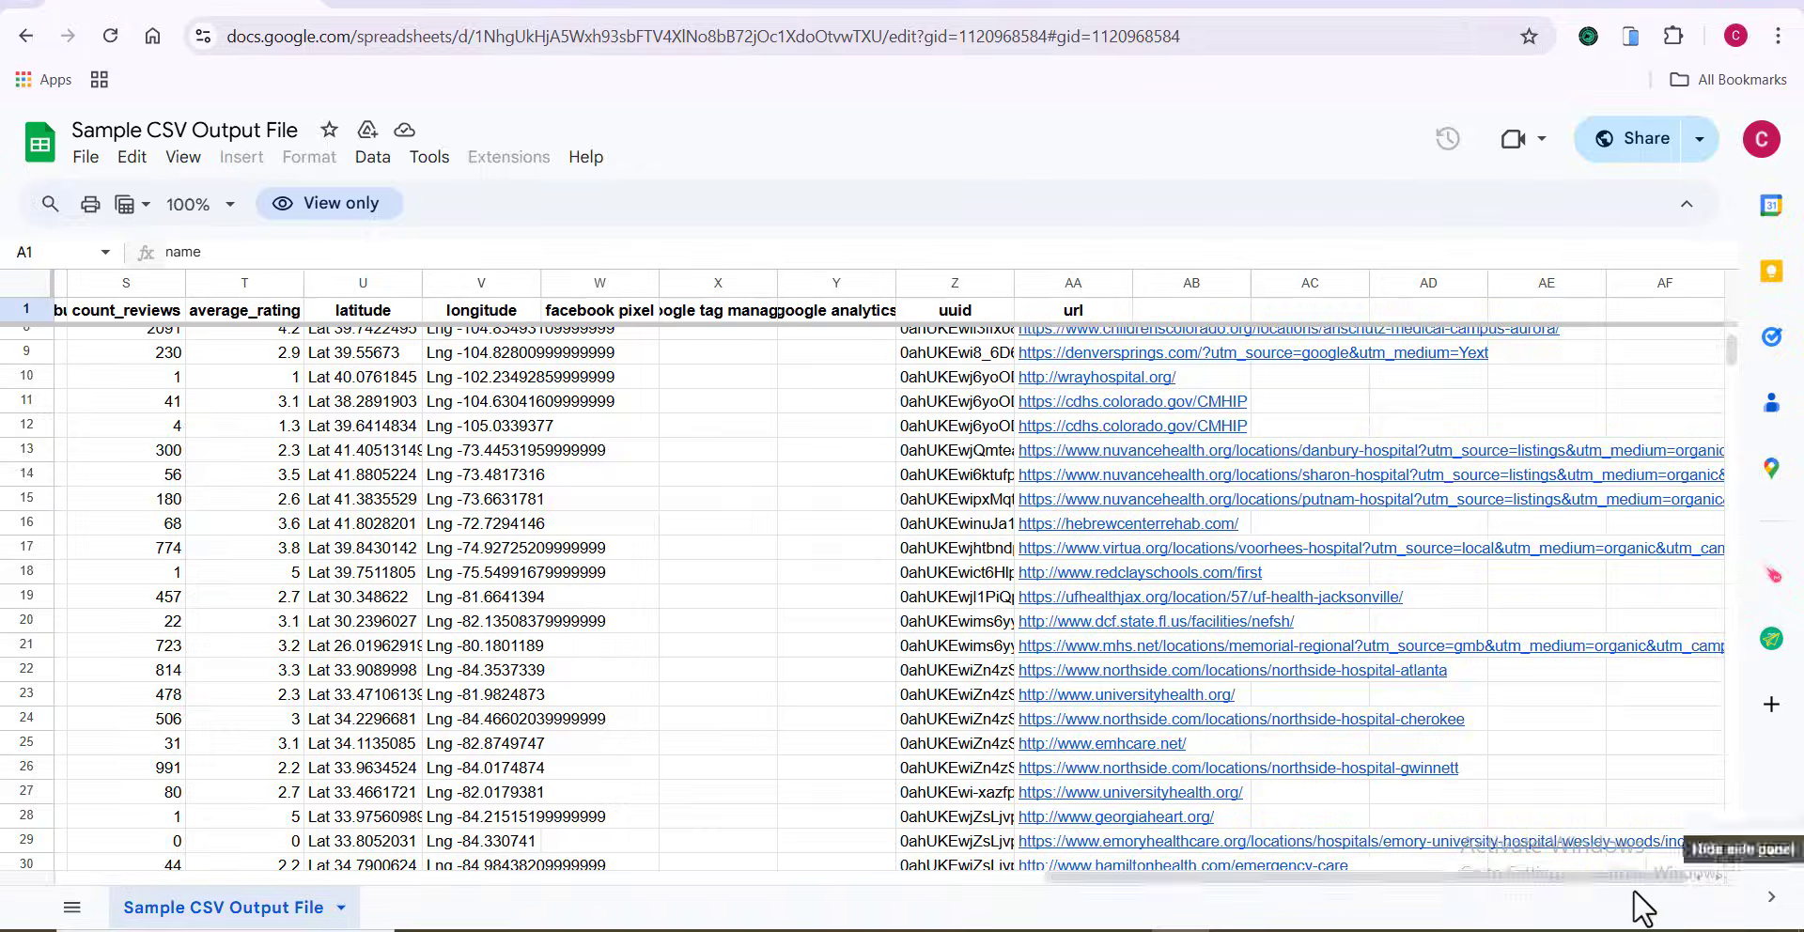
pyautogui.moveTo(1564, 876); pyautogui.dragTo(621, 850)
pyautogui.scroll(-5, 1355, 489)
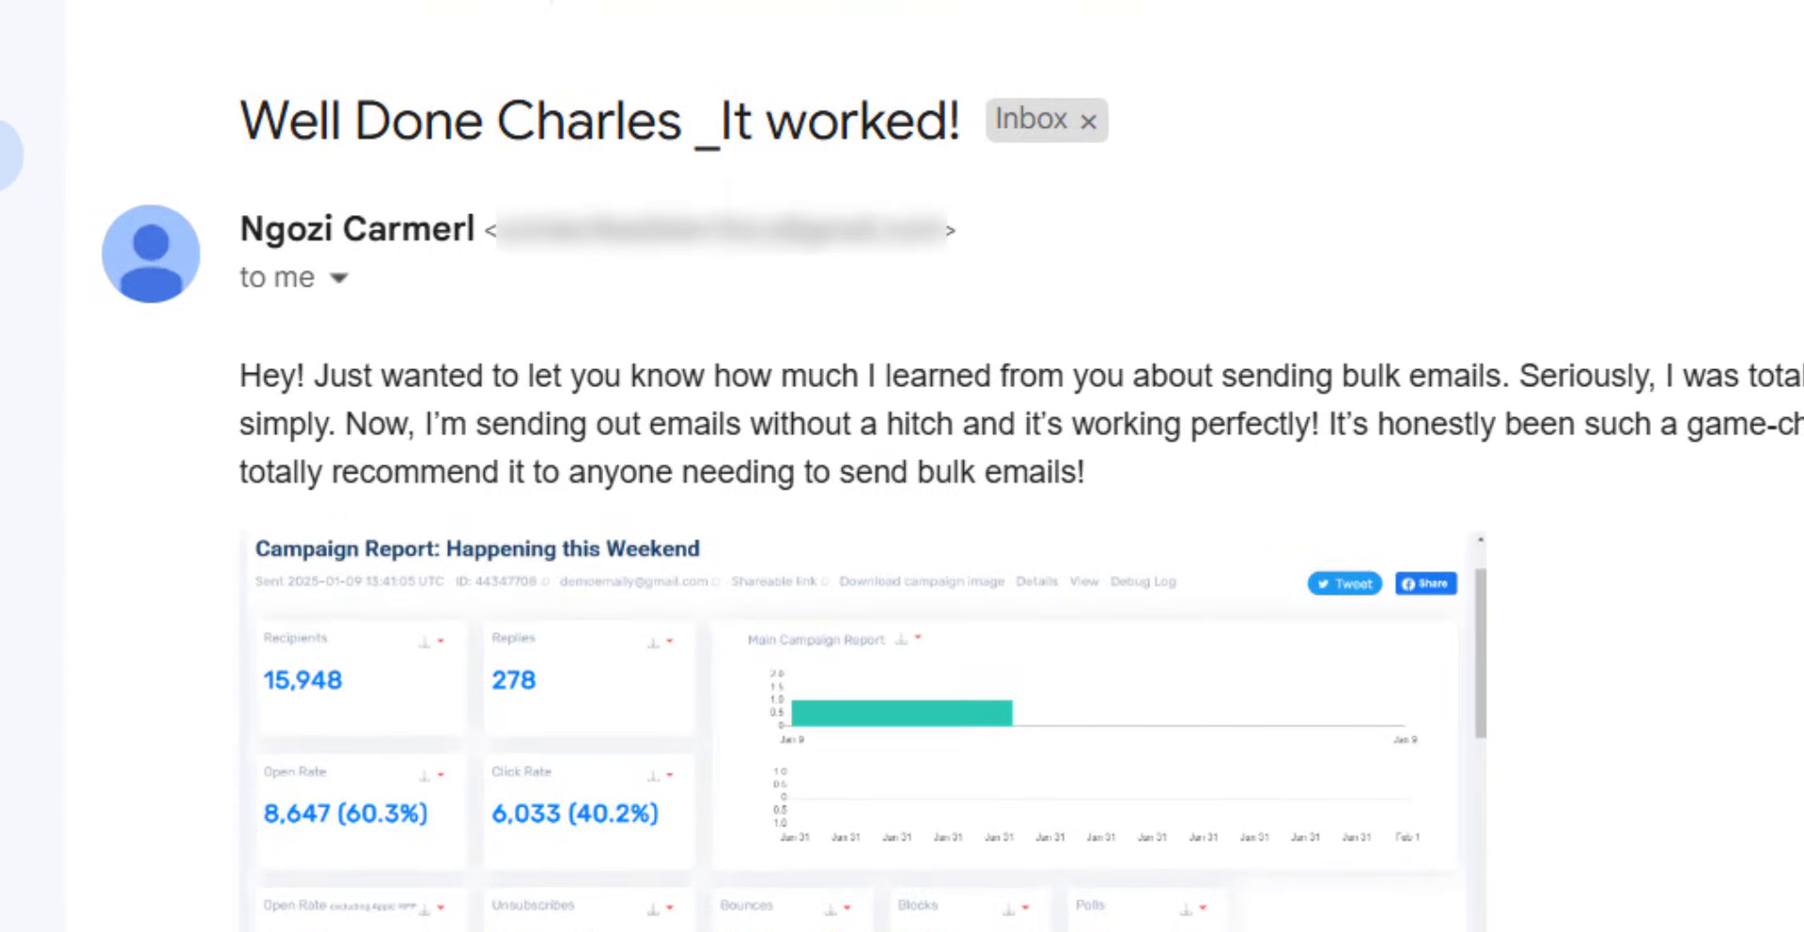
pyautogui.moveTo(239, 220); pyautogui.dragTo(402, 379)
pyautogui.moveTo(798, 420); pyautogui.dragTo(830, 416)
pyautogui.click(1131, 420)
pyautogui.moveTo(1182, 424); pyautogui.dragTo(1236, 425)
pyautogui.click(1750, 462)
pyautogui.scroll(-3, 1227, 375)
pyautogui.scroll(3, 1226, 333)
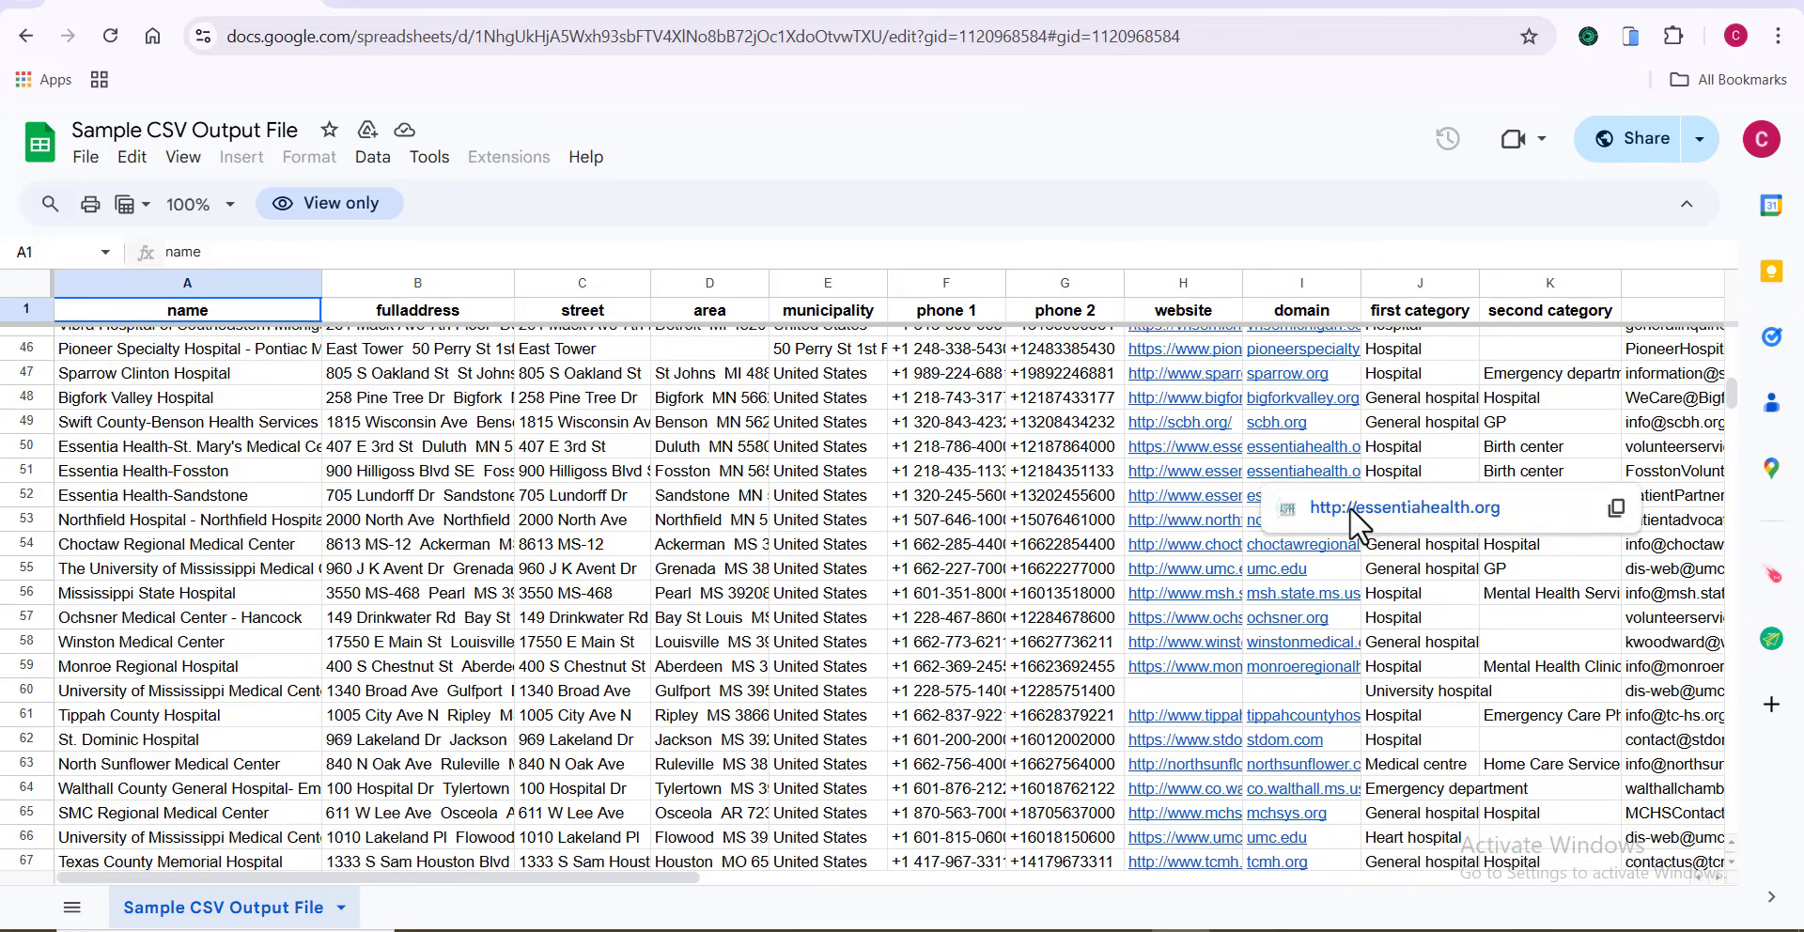
pyautogui.scroll(-5, 1349, 505)
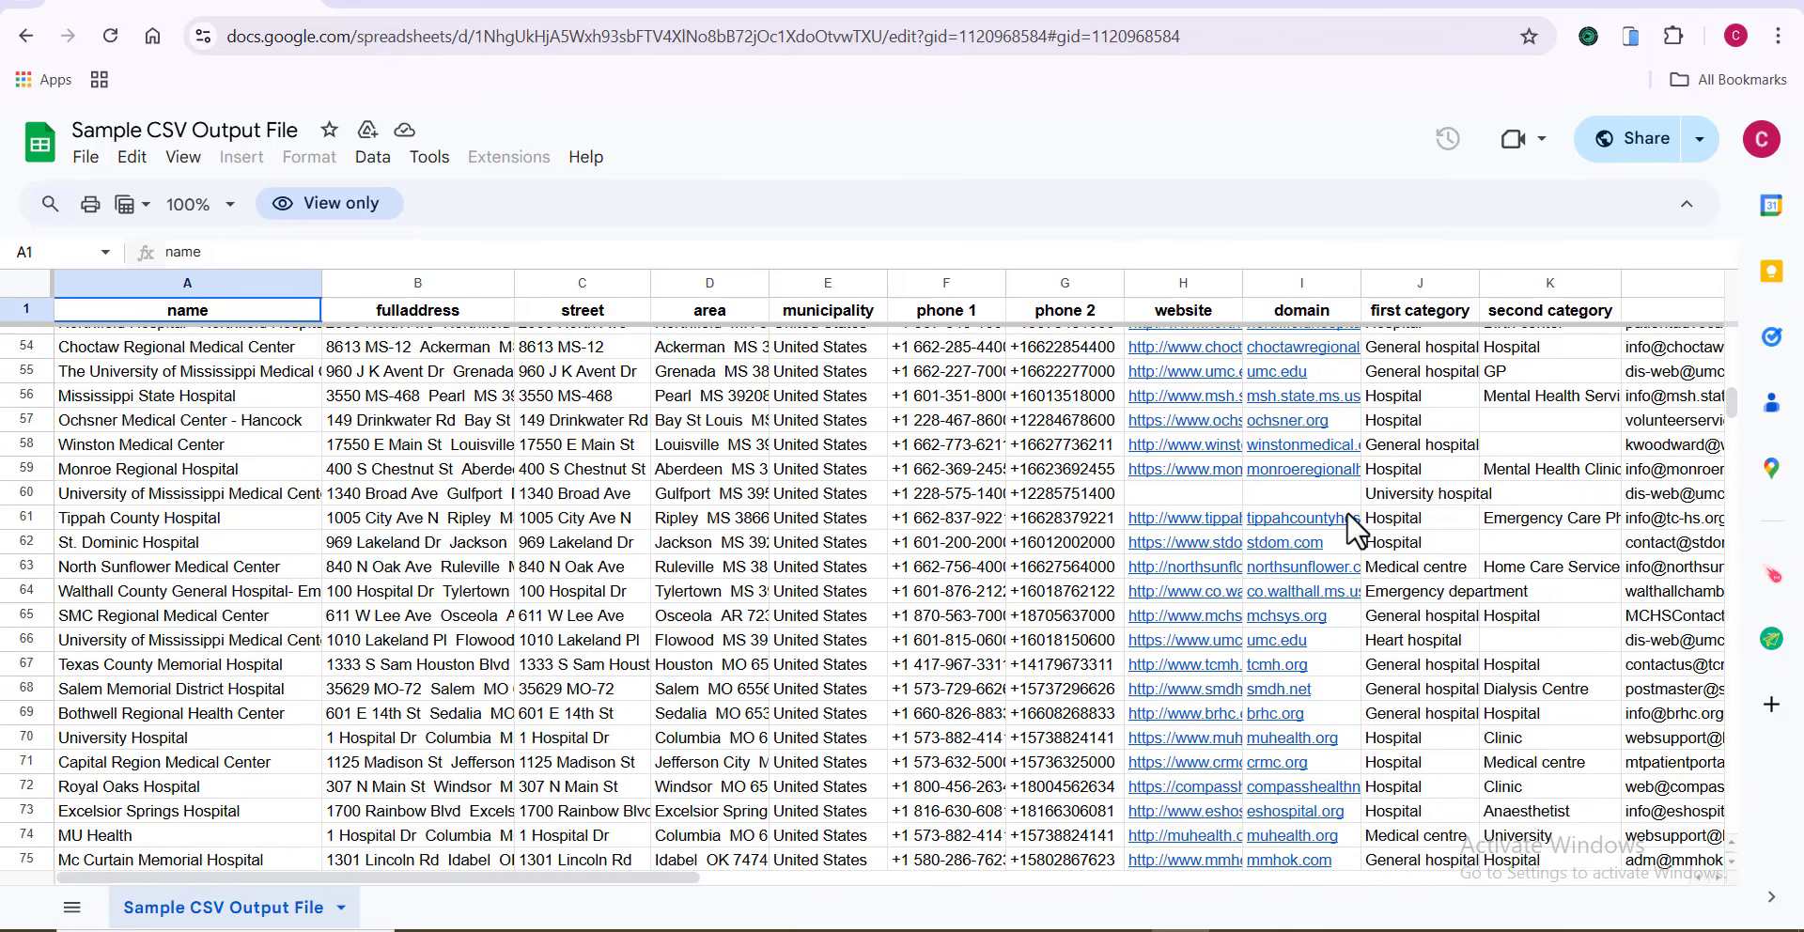
pyautogui.scroll(-2, 1345, 511)
pyautogui.moveTo(1228, 505)
pyautogui.scroll(-6, 1226, 499)
pyautogui.scroll(-7, 1226, 499)
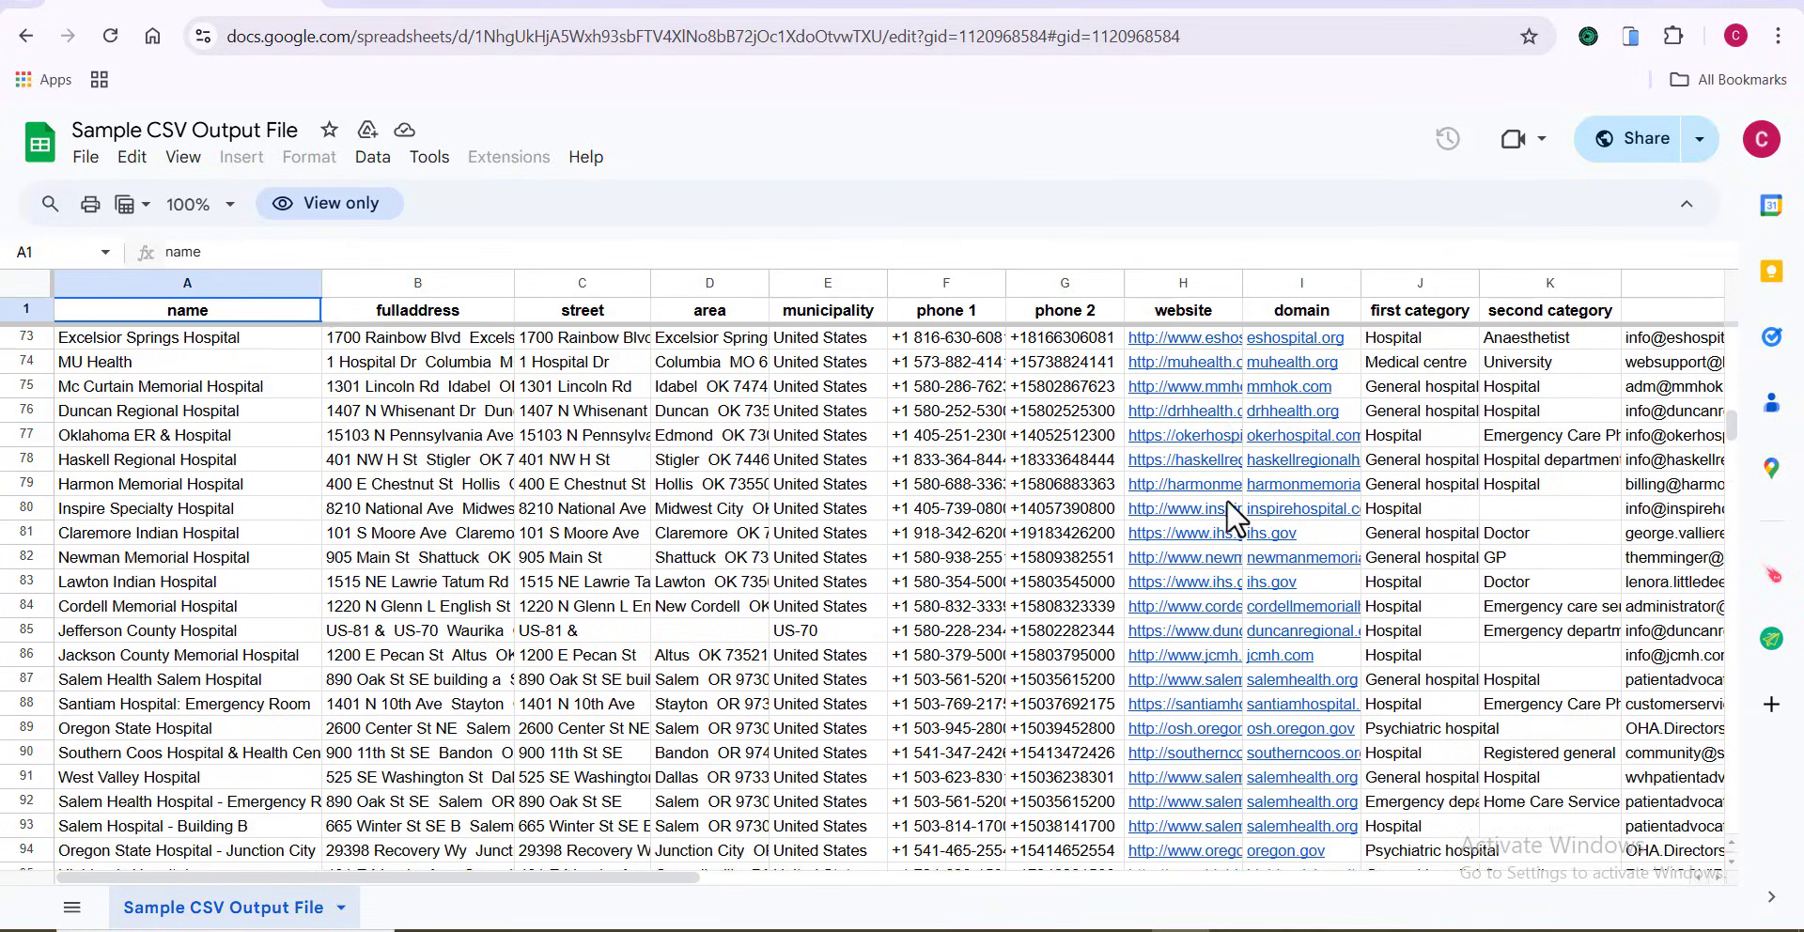
pyautogui.scroll(-3, 1226, 499)
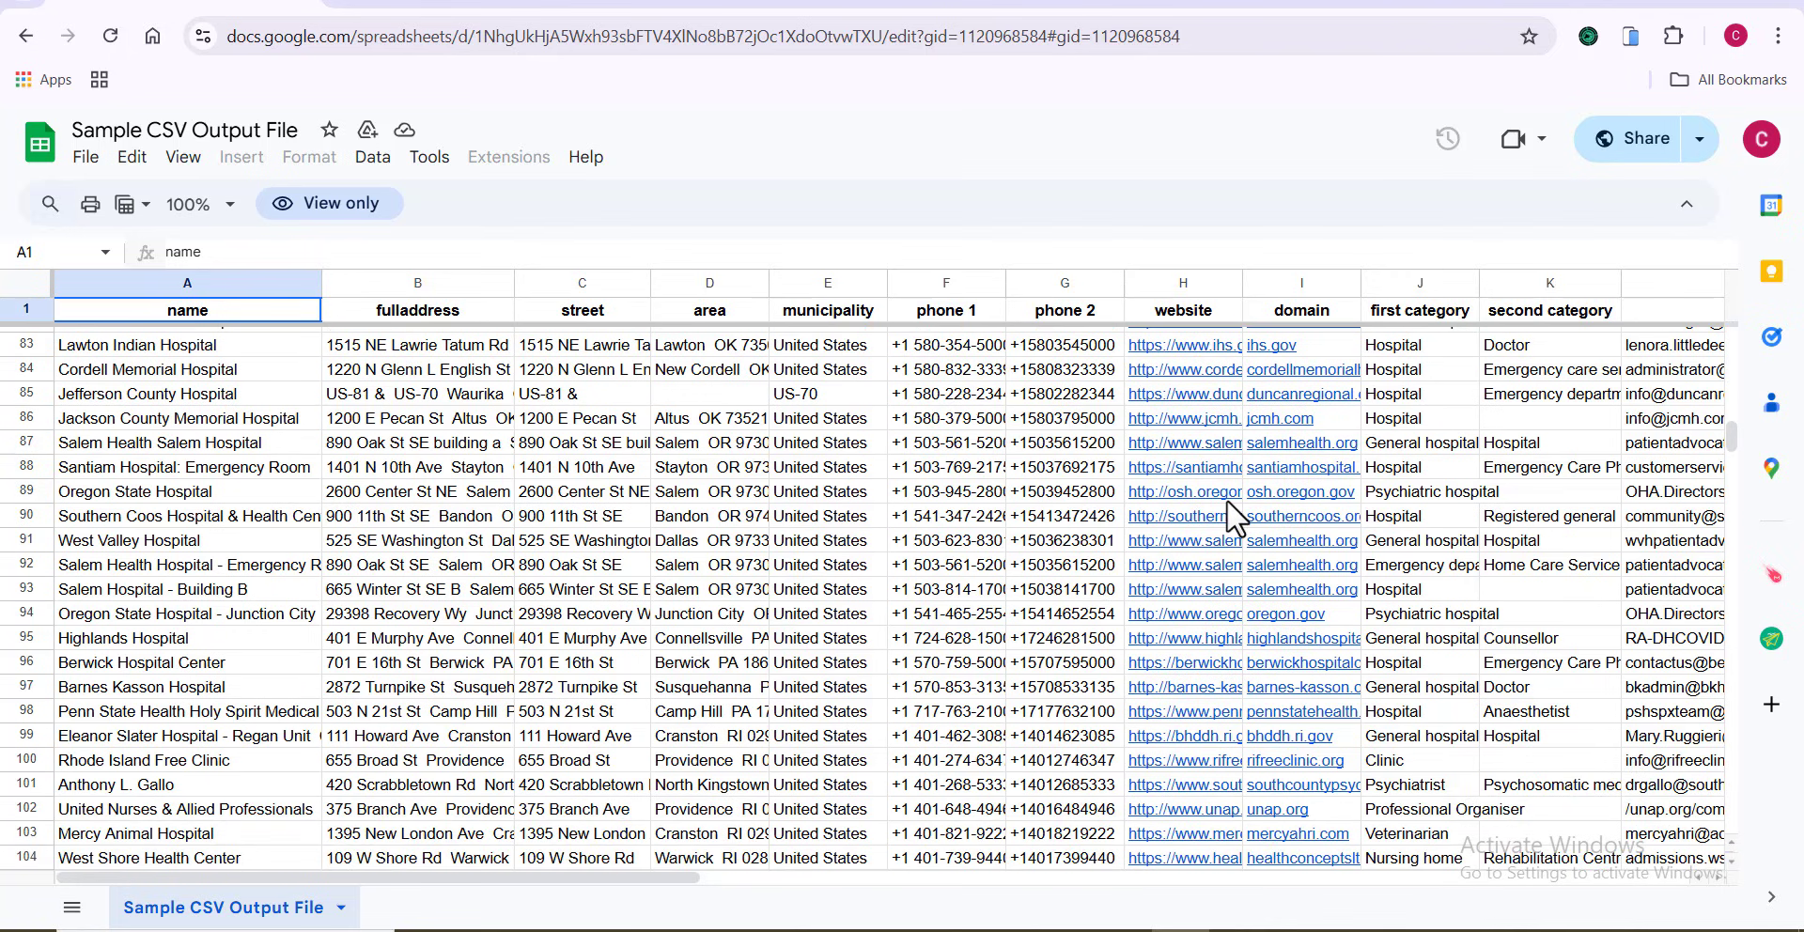
pyautogui.scroll(-5, 1225, 499)
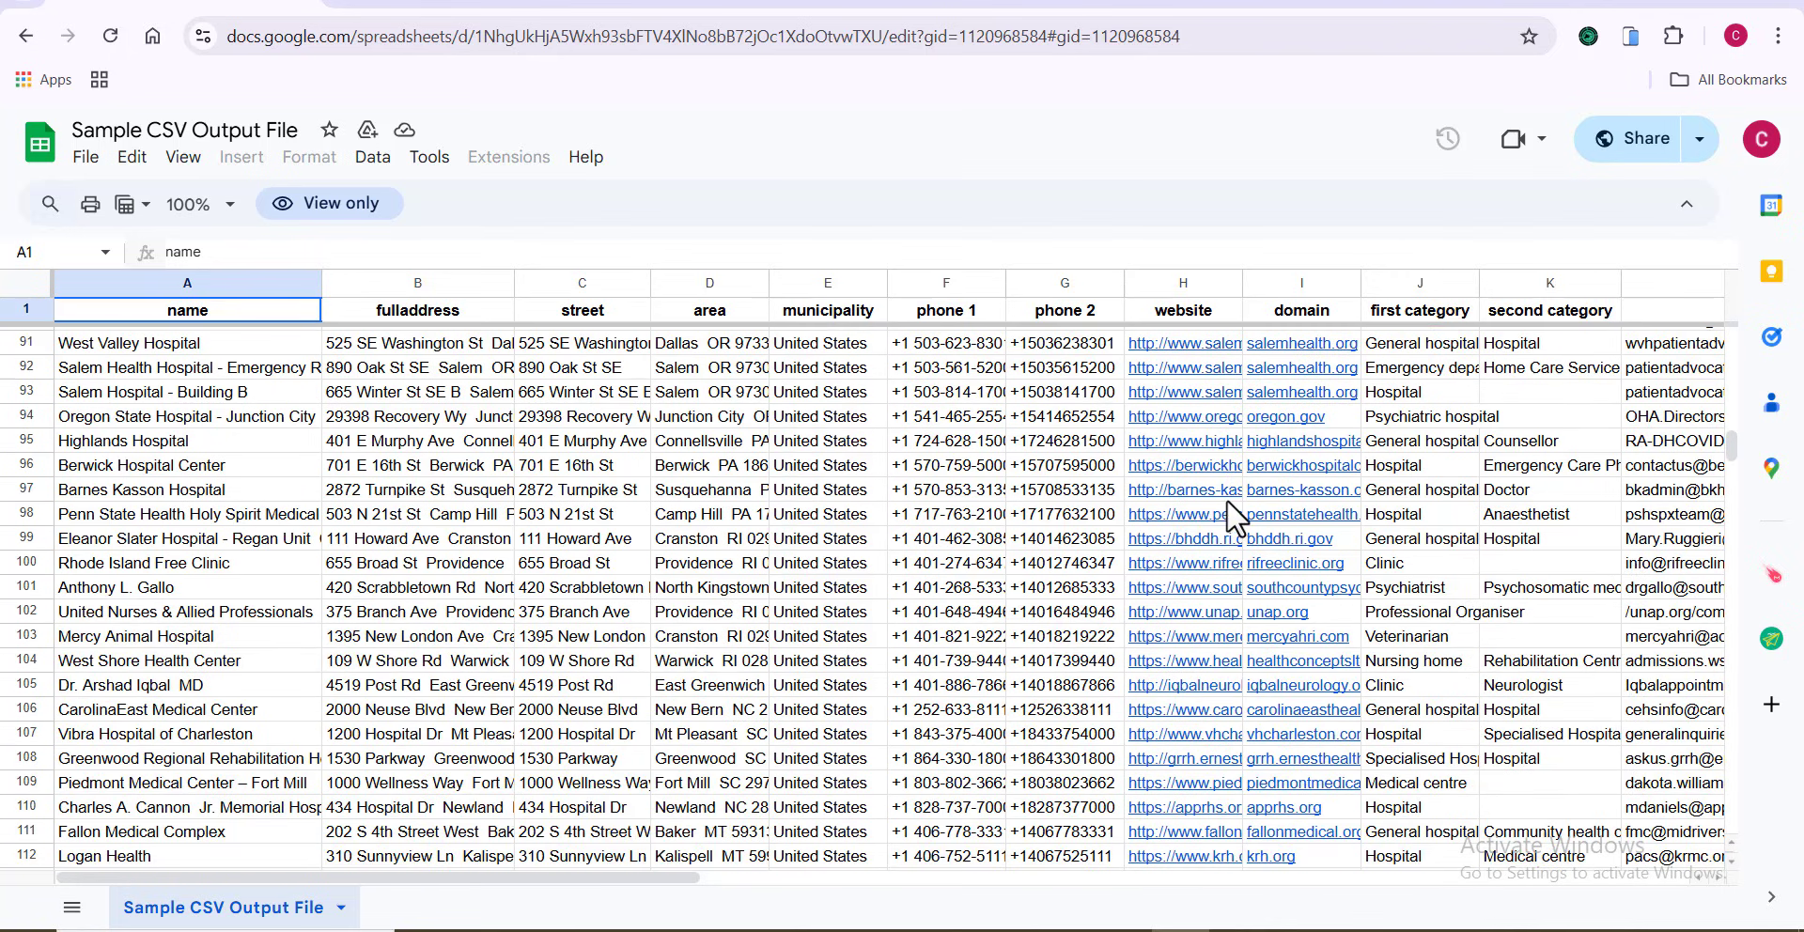
pyautogui.scroll(-3, 1216, 505)
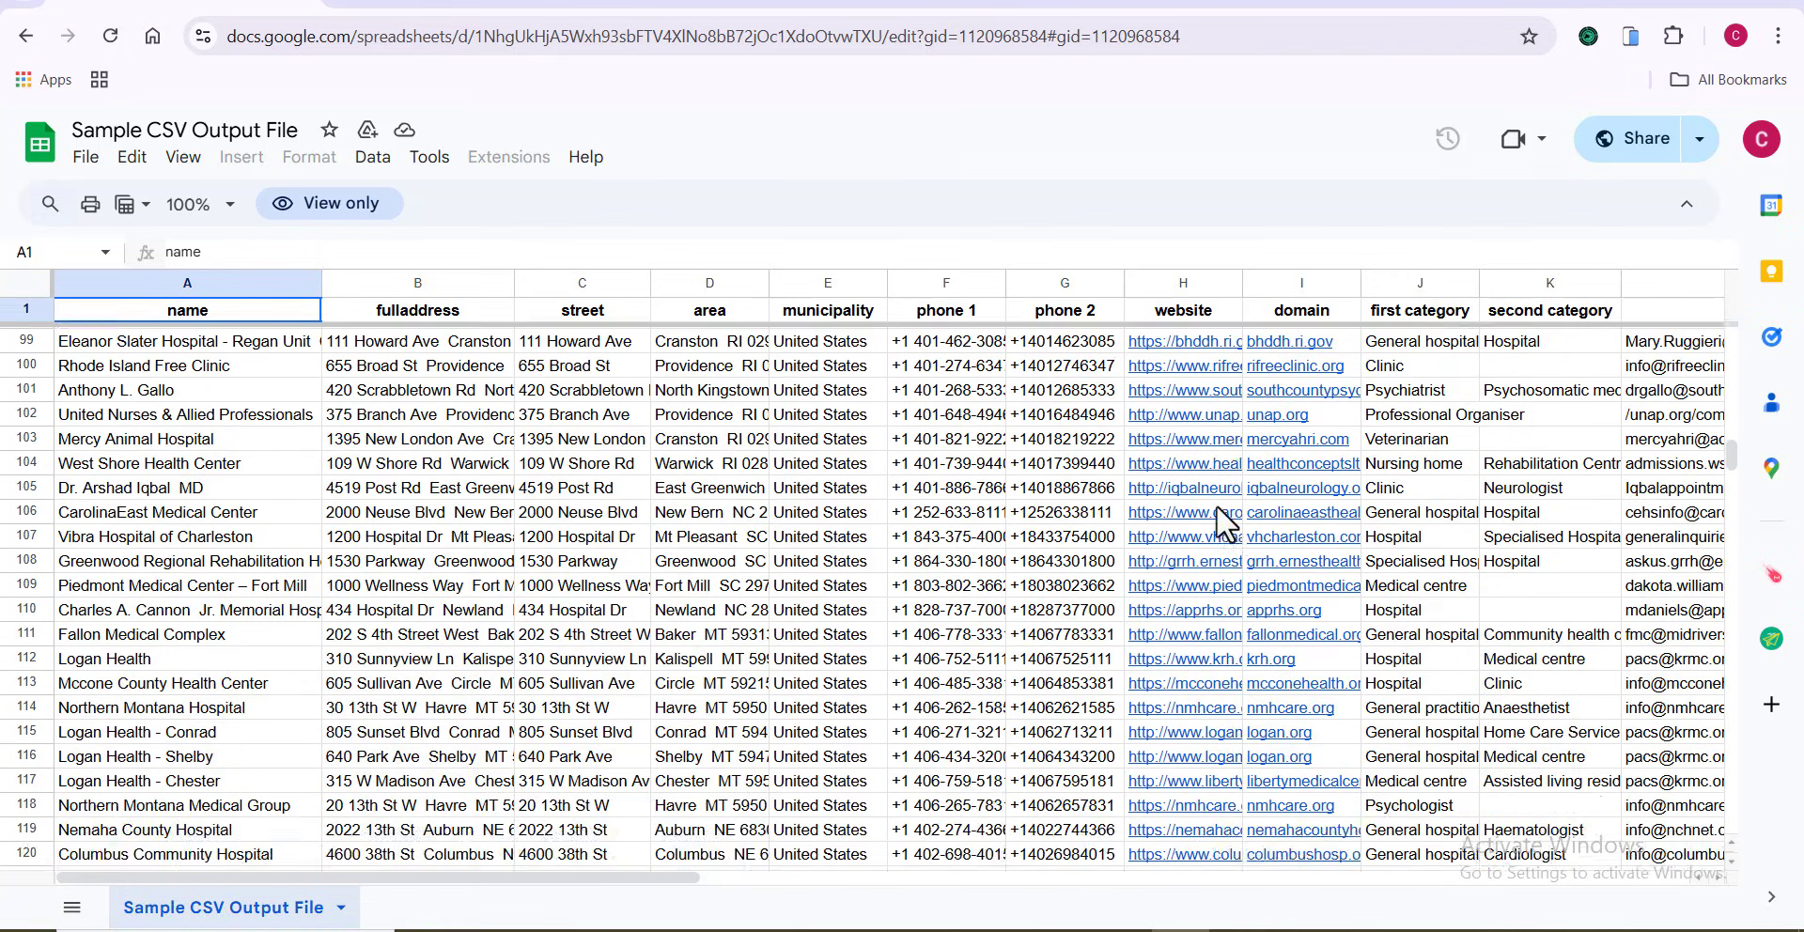
pyautogui.scroll(-5, 1216, 504)
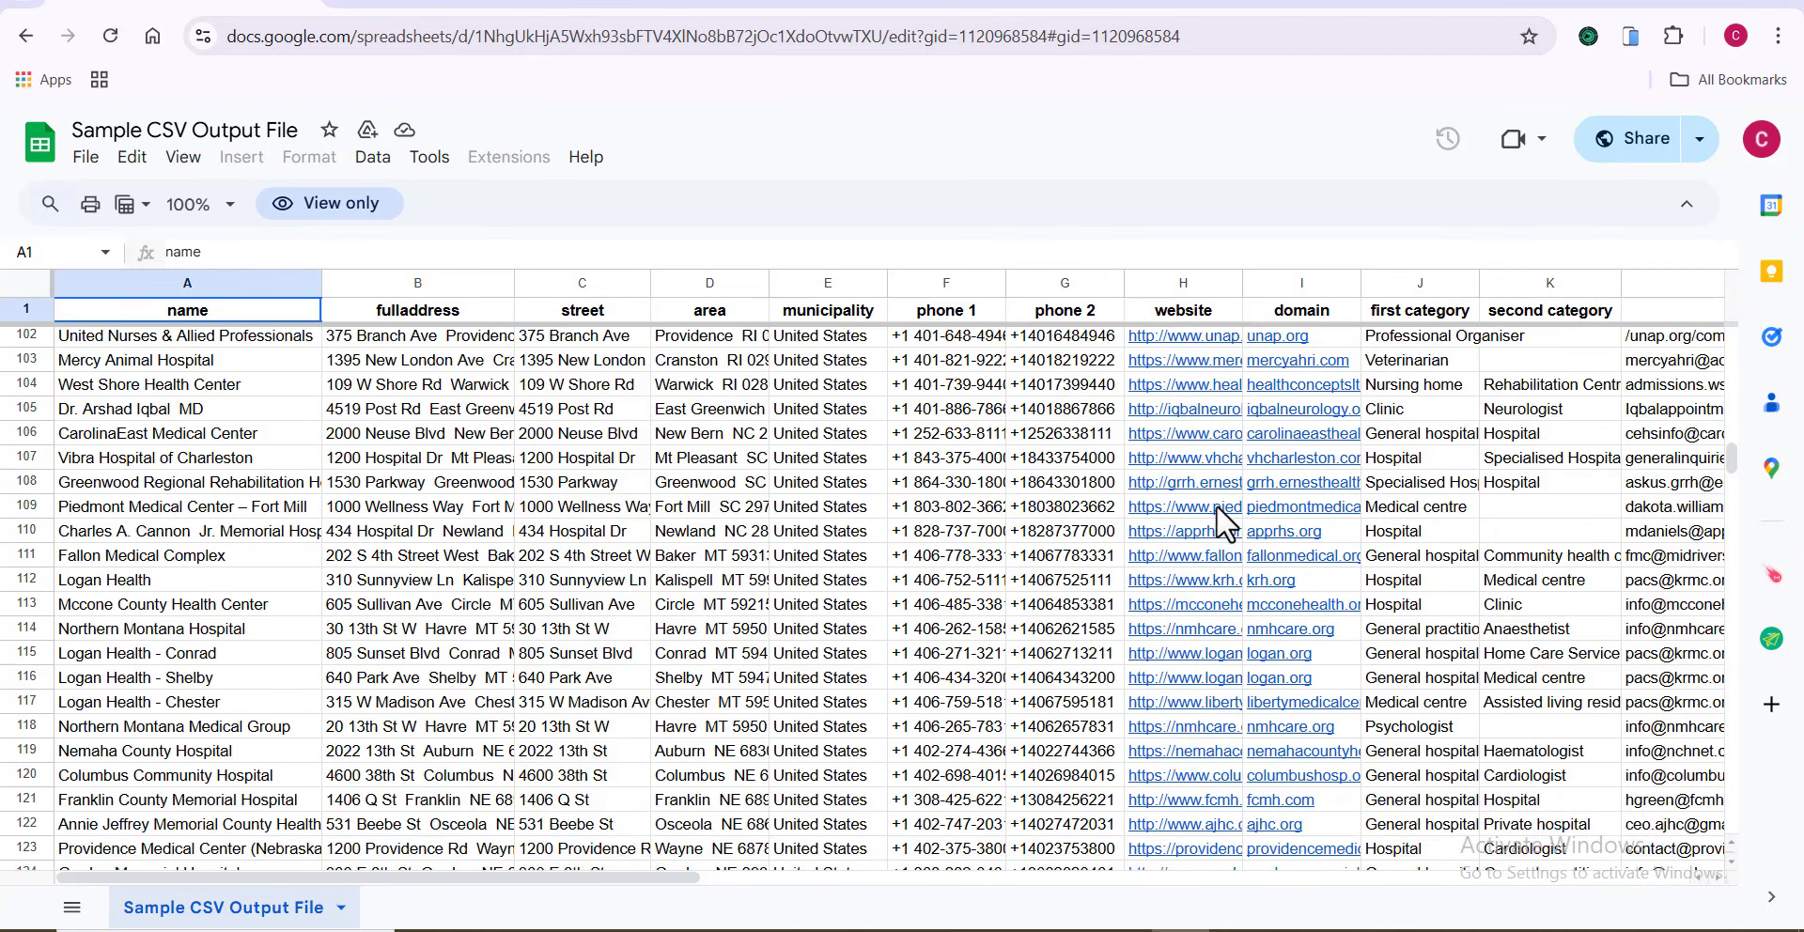
pyautogui.scroll(-5, 1215, 504)
pyautogui.scroll(-5, 1216, 505)
pyautogui.scroll(-4, 1216, 504)
pyautogui.scroll(-6, 1216, 505)
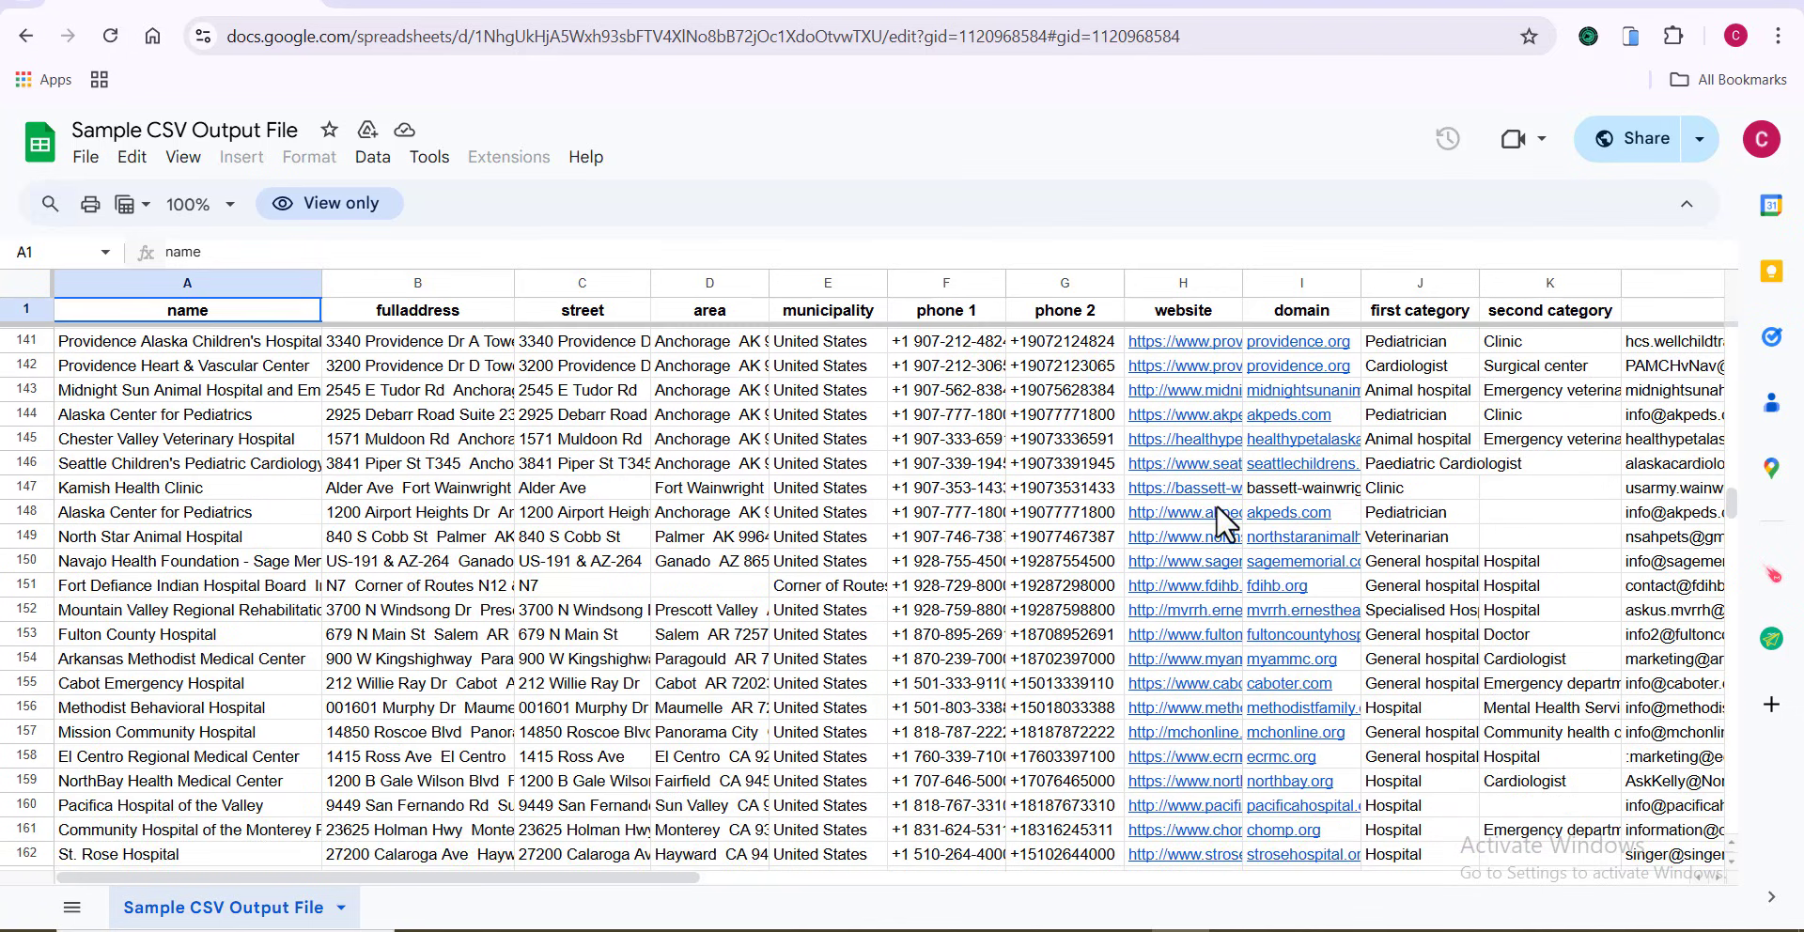
pyautogui.scroll(-7, 1216, 505)
pyautogui.scroll(-7, 1215, 505)
pyautogui.scroll(-1, 1216, 505)
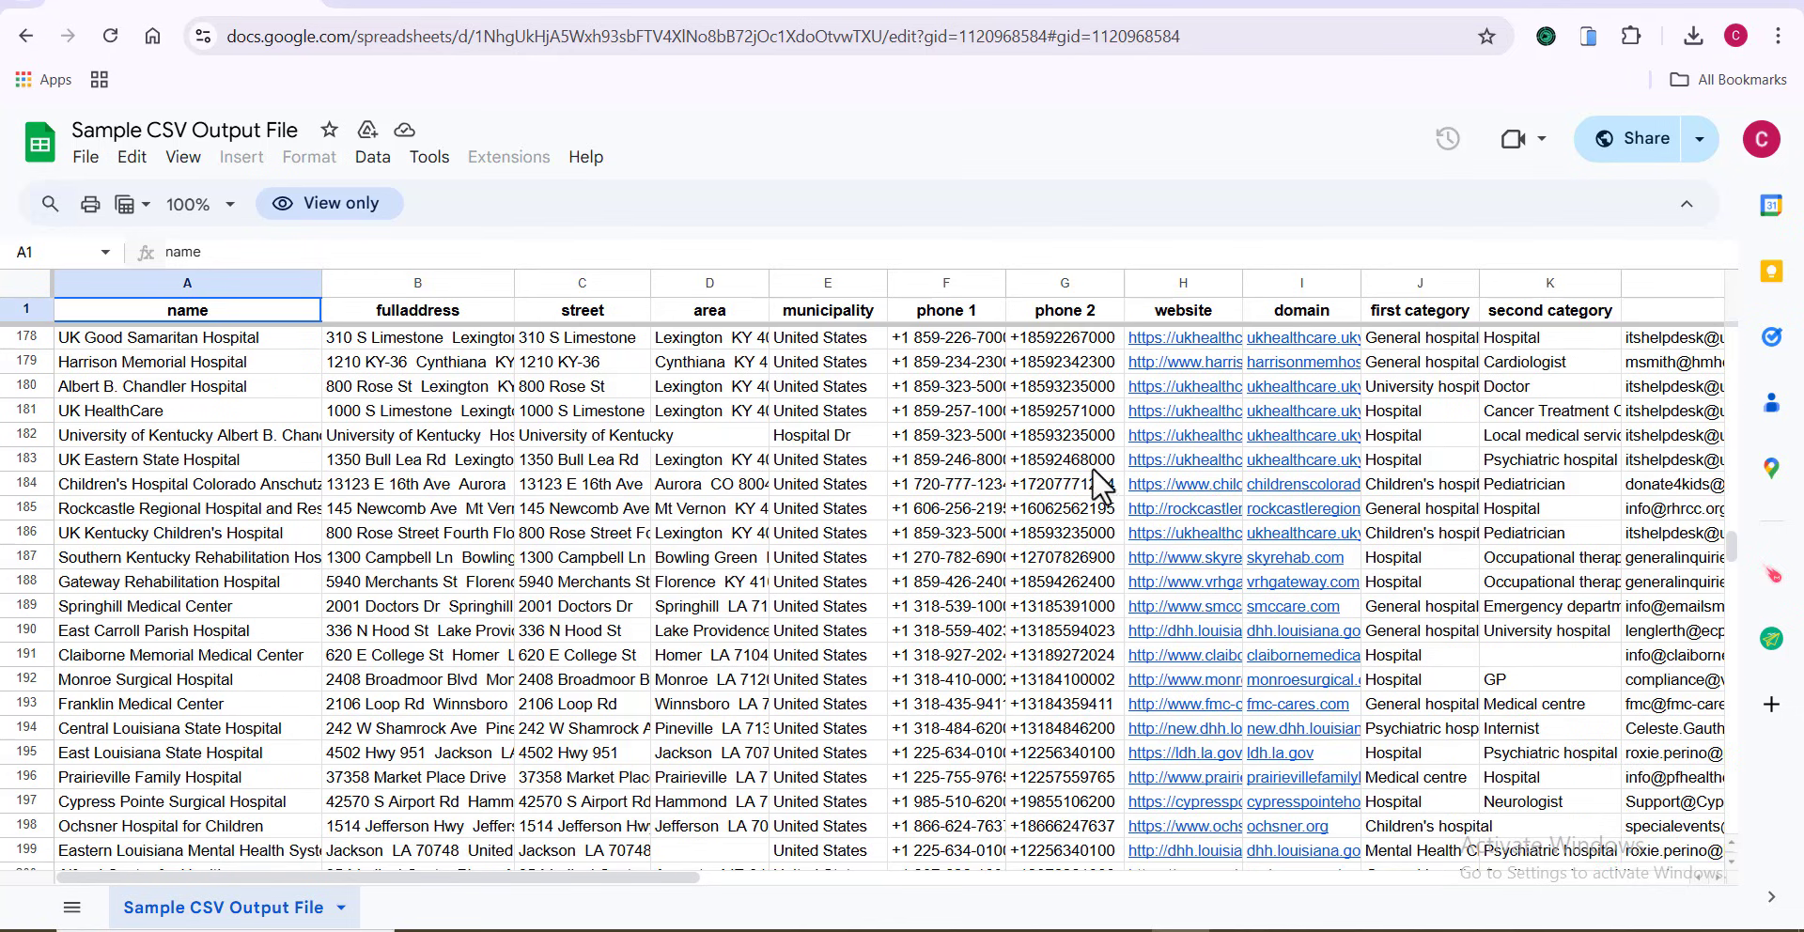
pyautogui.scroll(-3, 1236, 504)
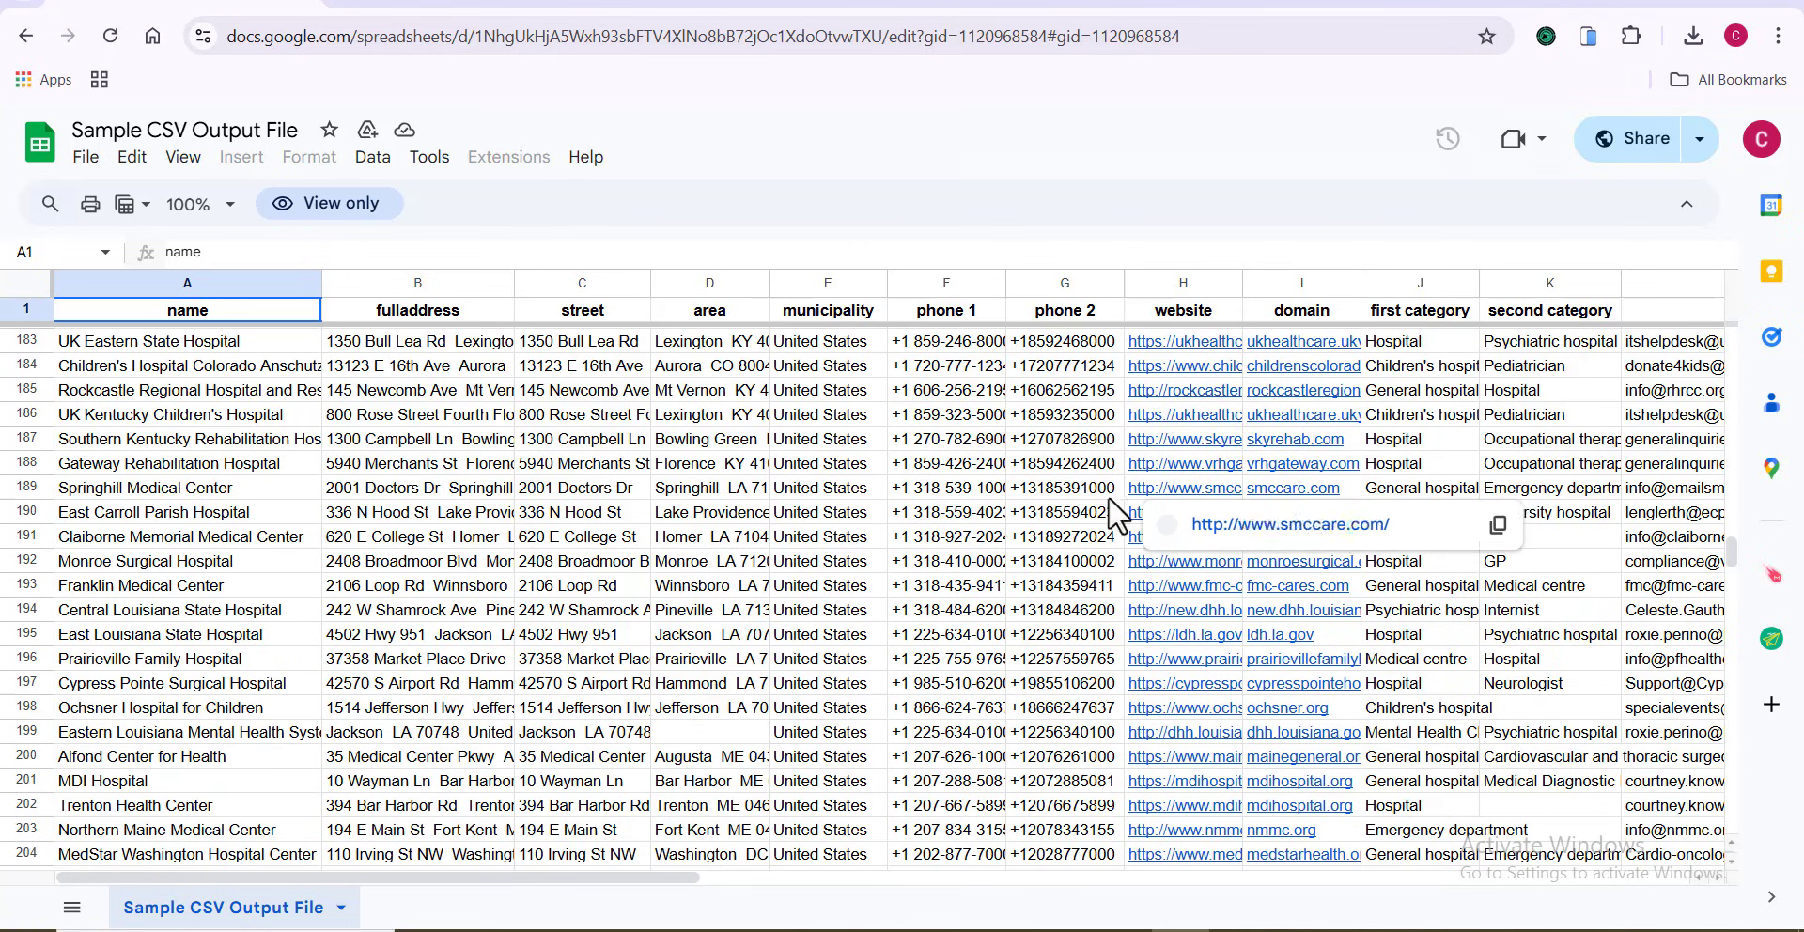
# - Launch Google Contacts in a new Chrome tab from the Google apps grid
pyautogui.click(639, 11)
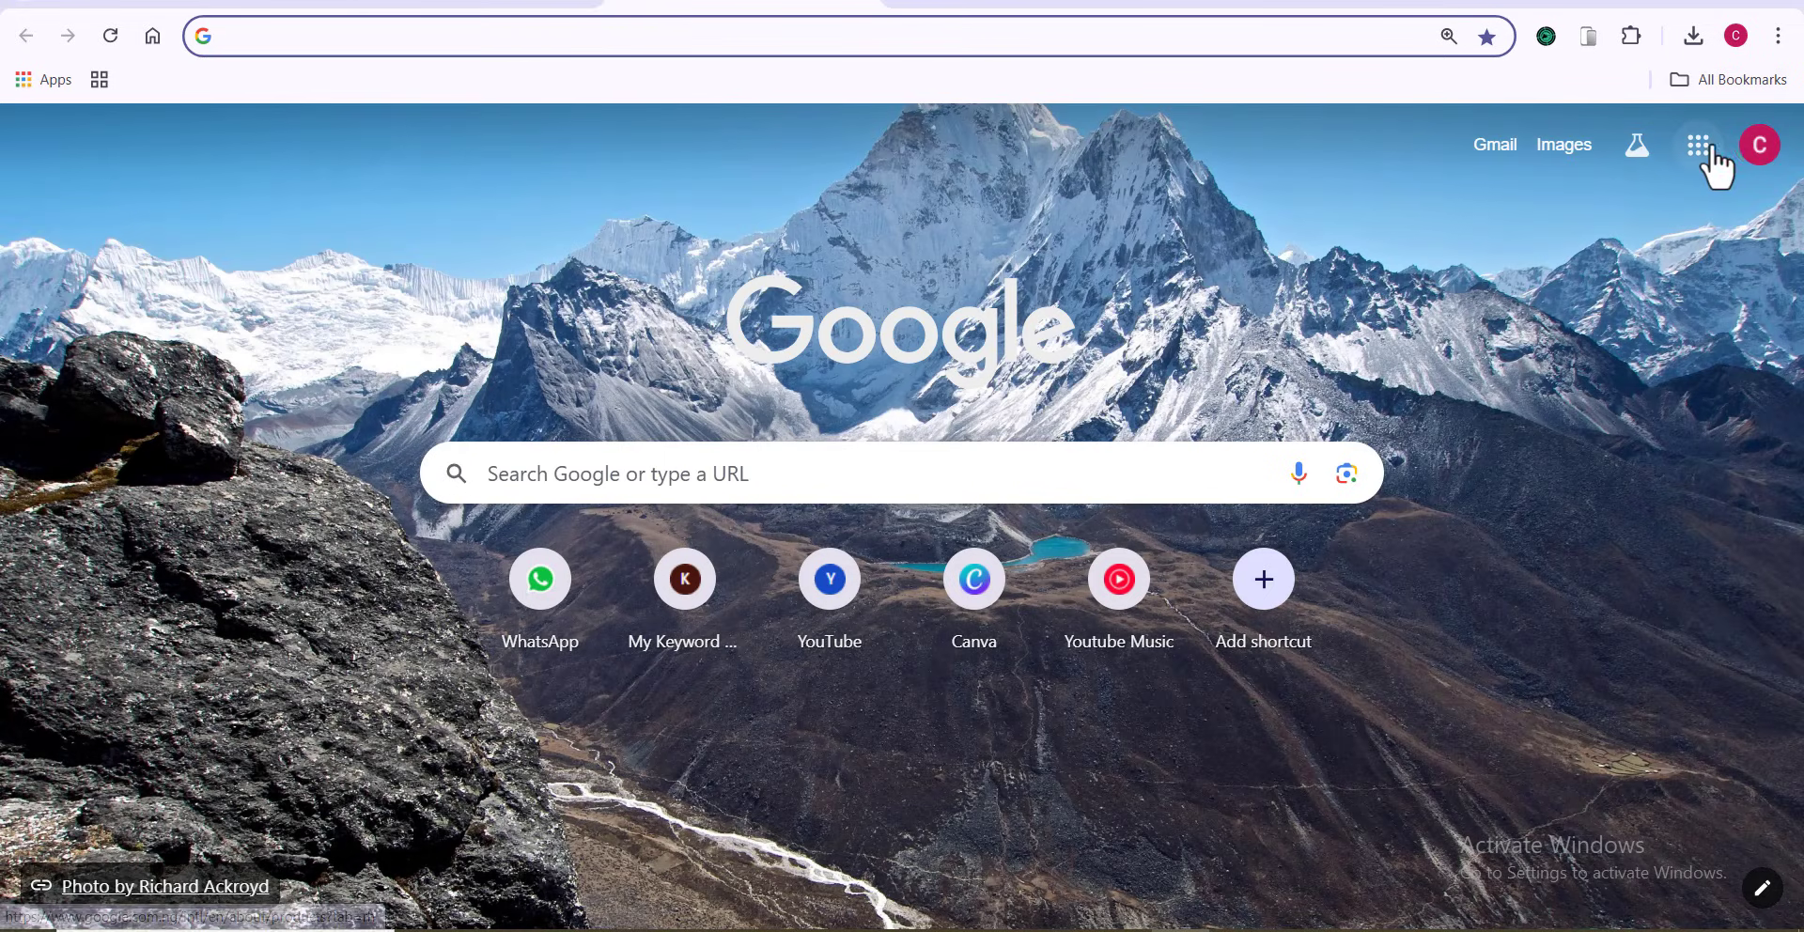
pyautogui.click(1712, 150)
pyautogui.scroll(-3, 1612, 357)
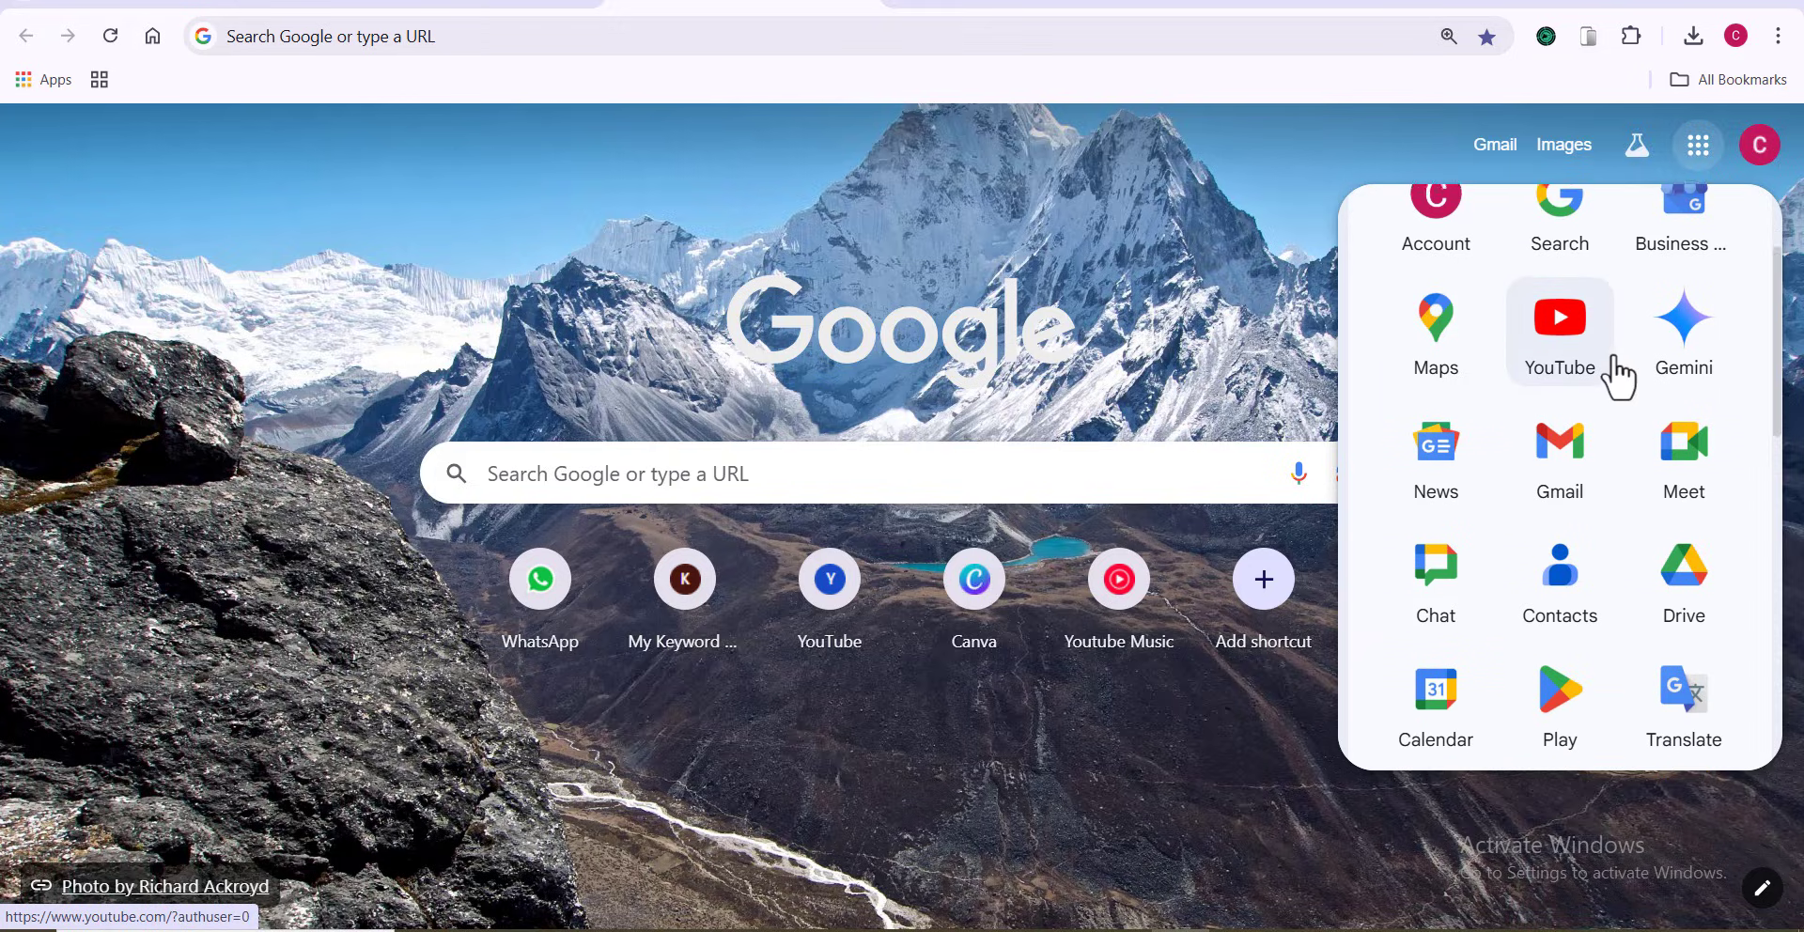
pyautogui.scroll(-4, 1614, 352)
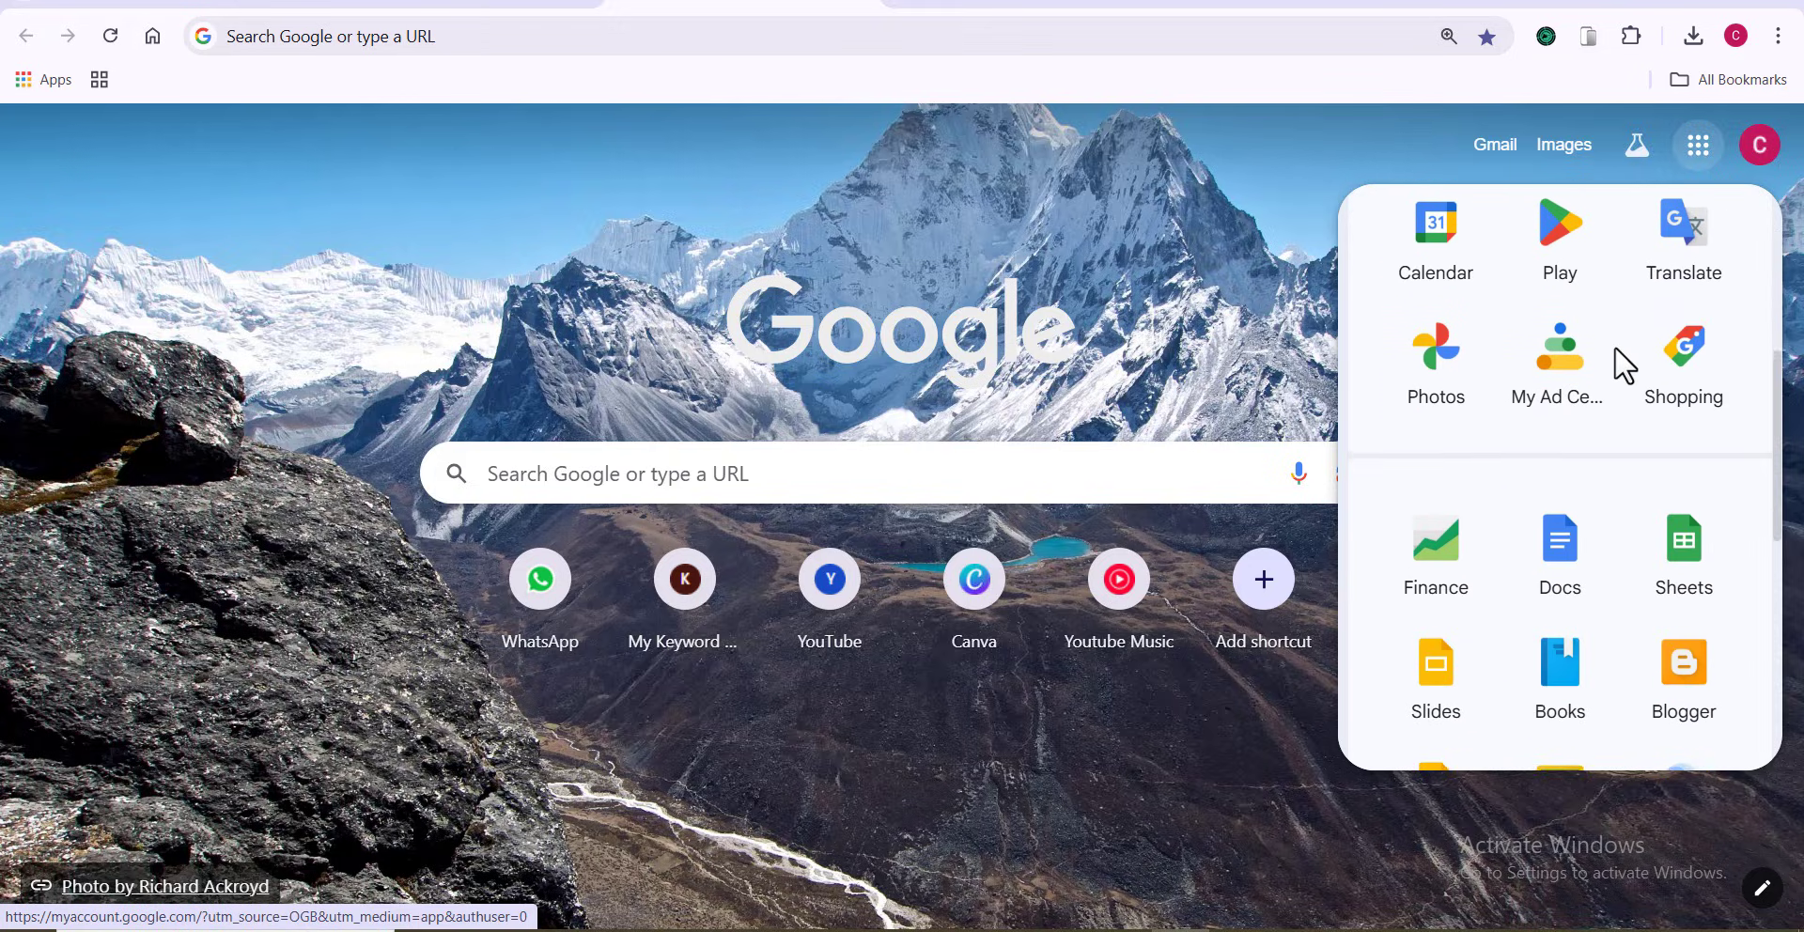
pyautogui.scroll(-3, 1614, 346)
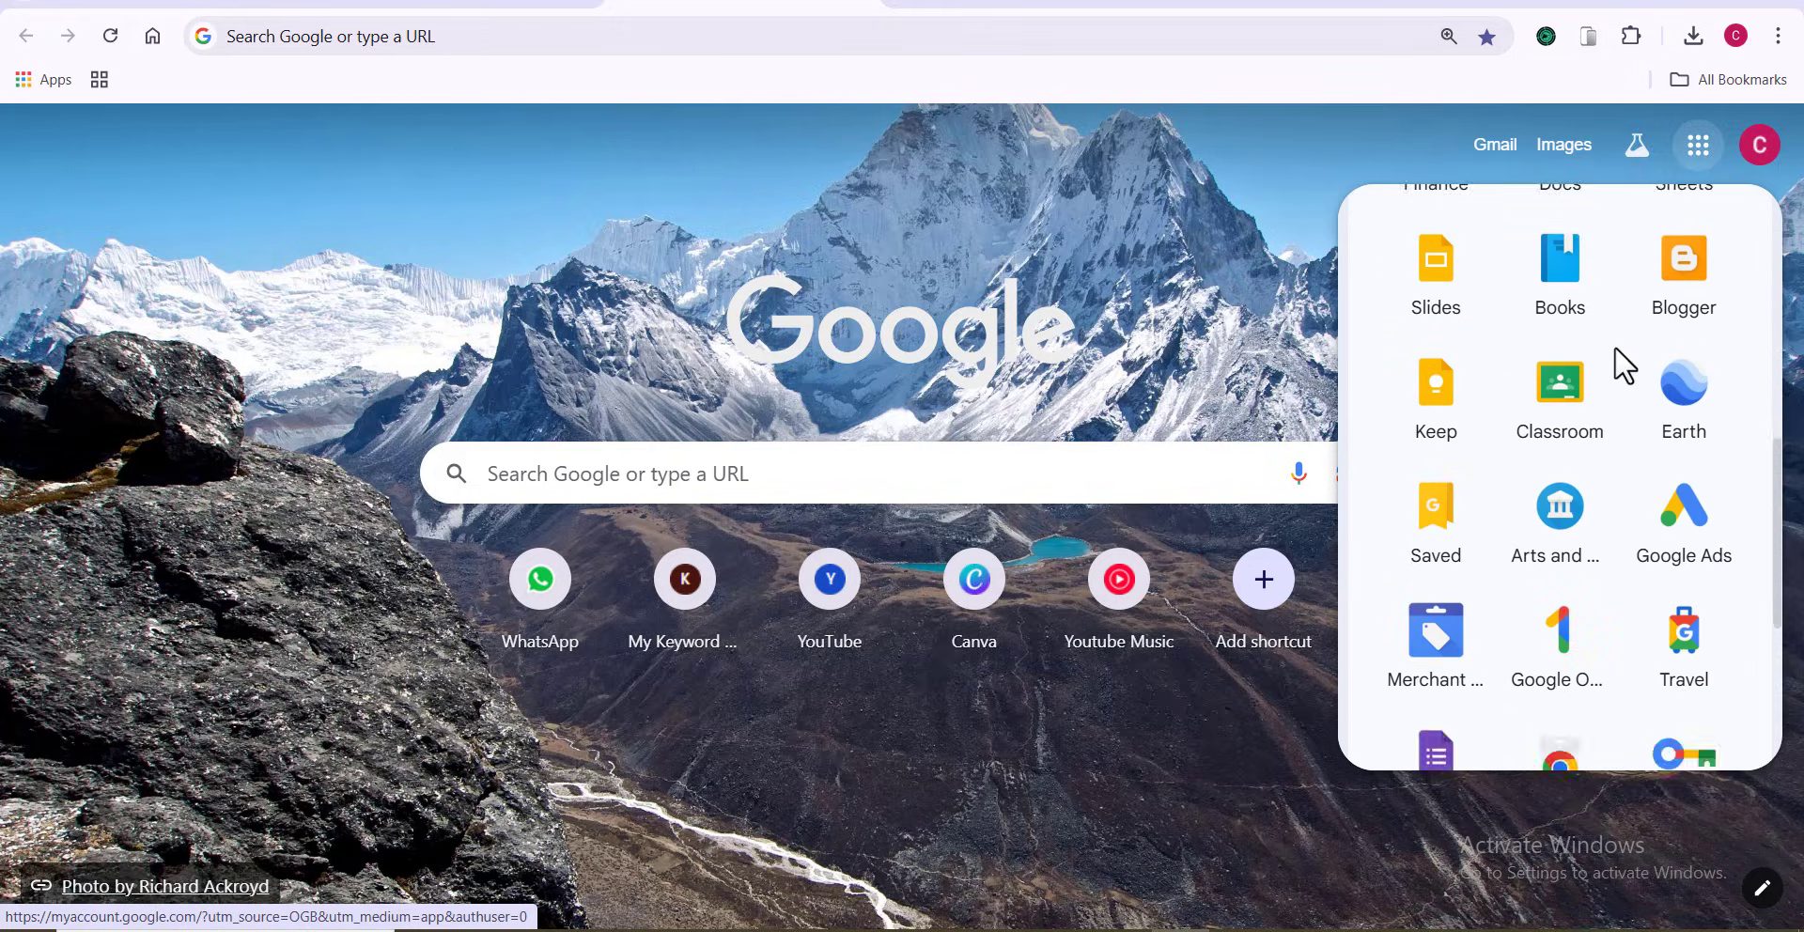
pyautogui.scroll(6, 1614, 348)
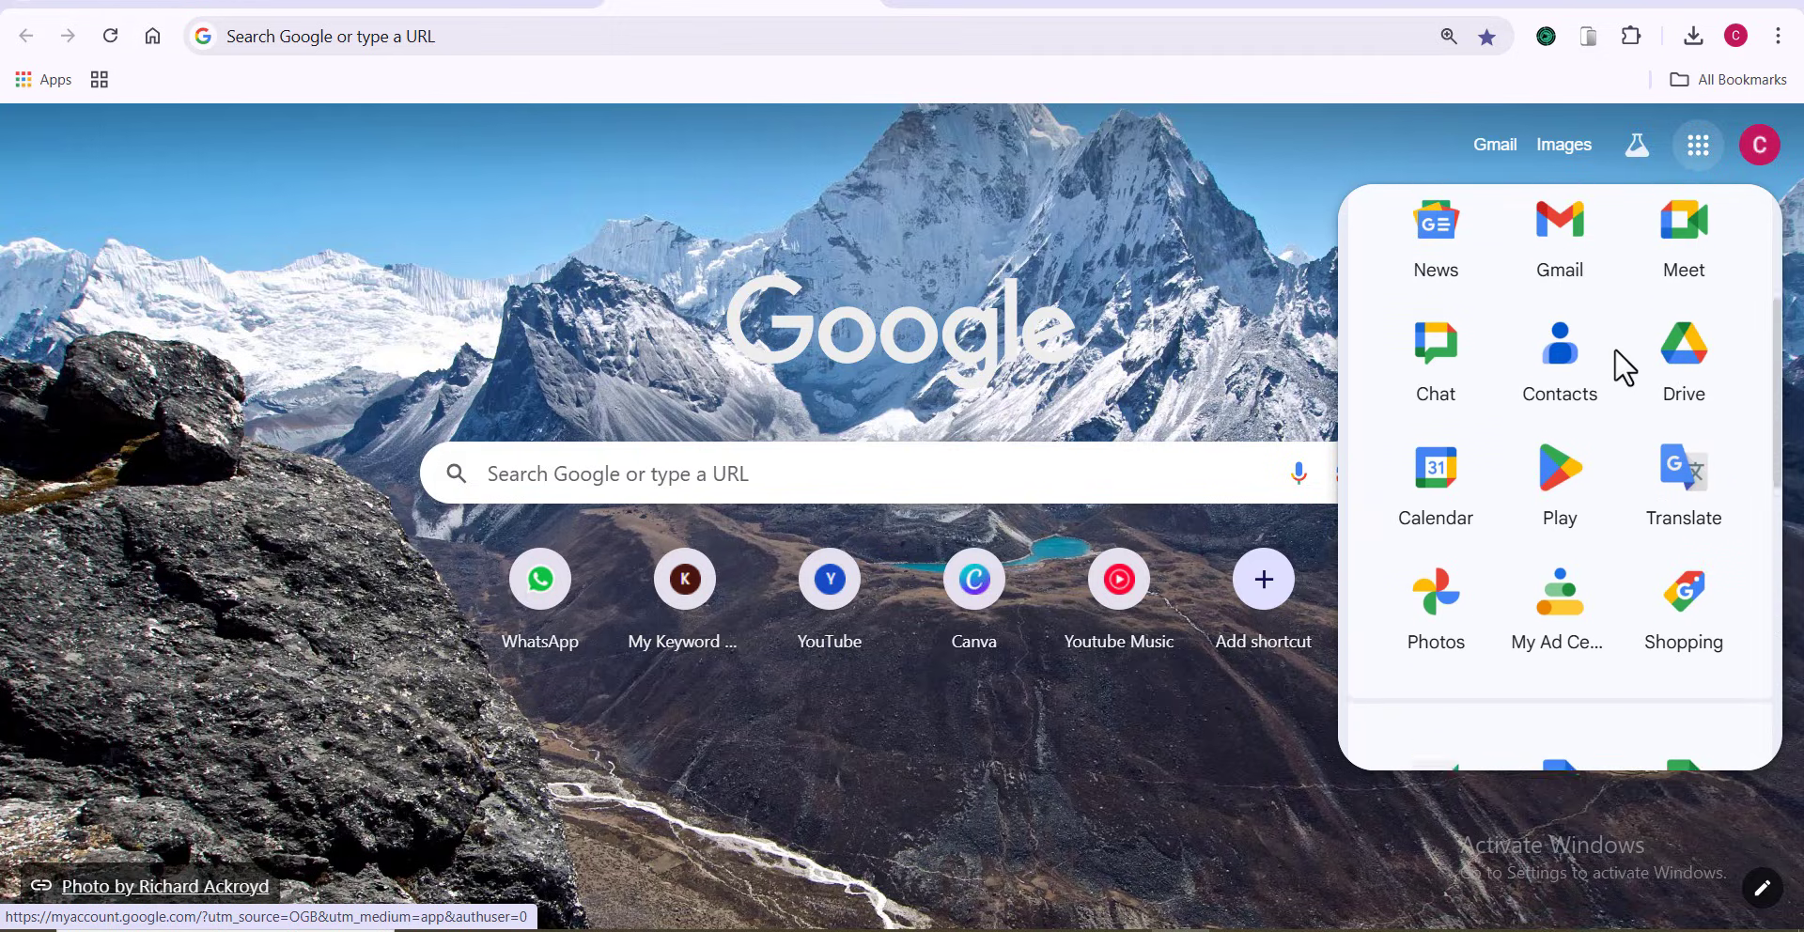
pyautogui.scroll(1, 1614, 355)
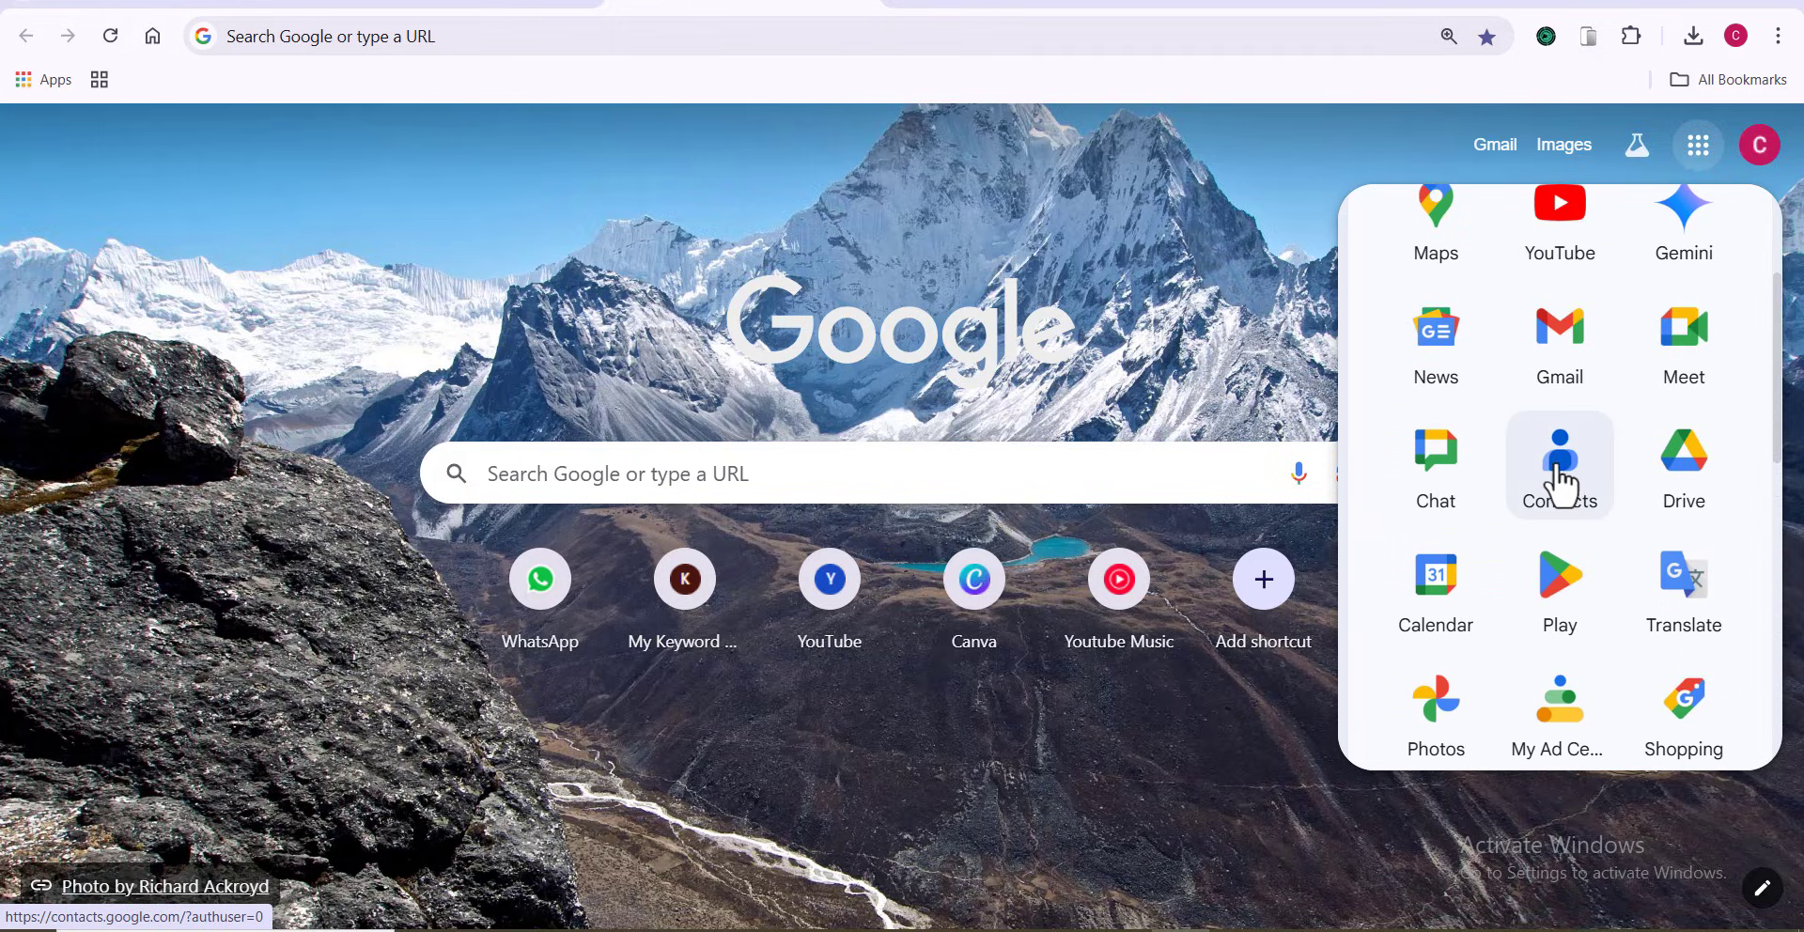
pyautogui.scroll(-1, 1558, 459)
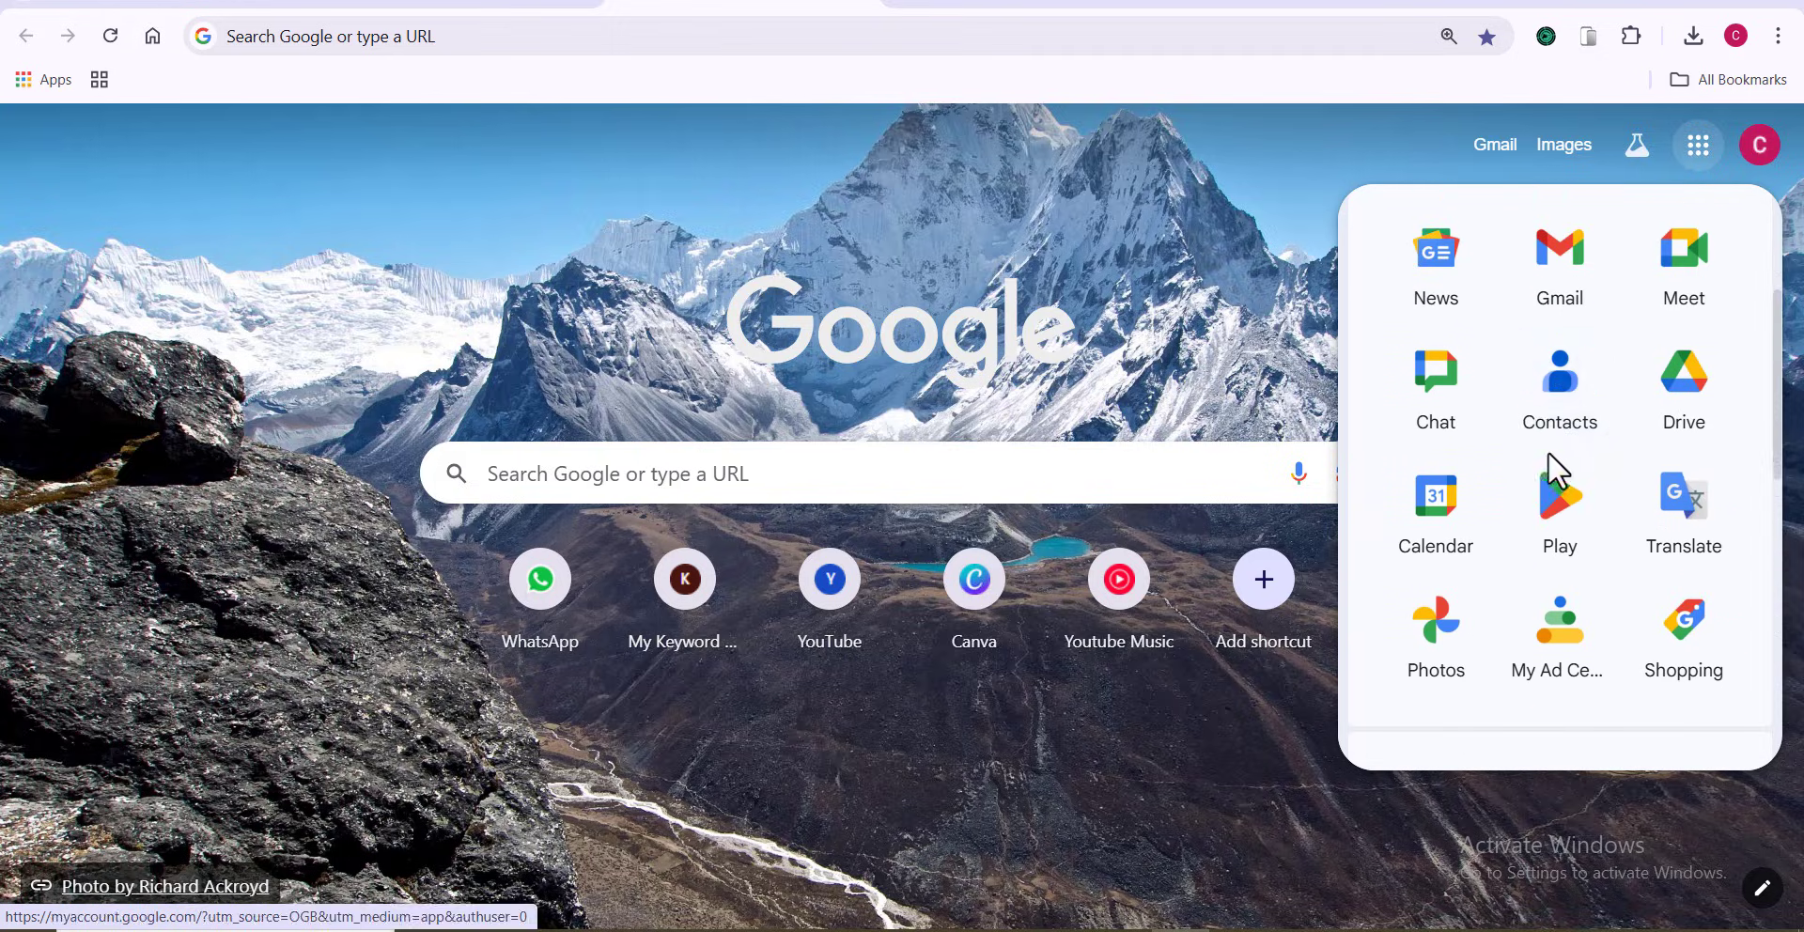
pyautogui.click(1555, 400)
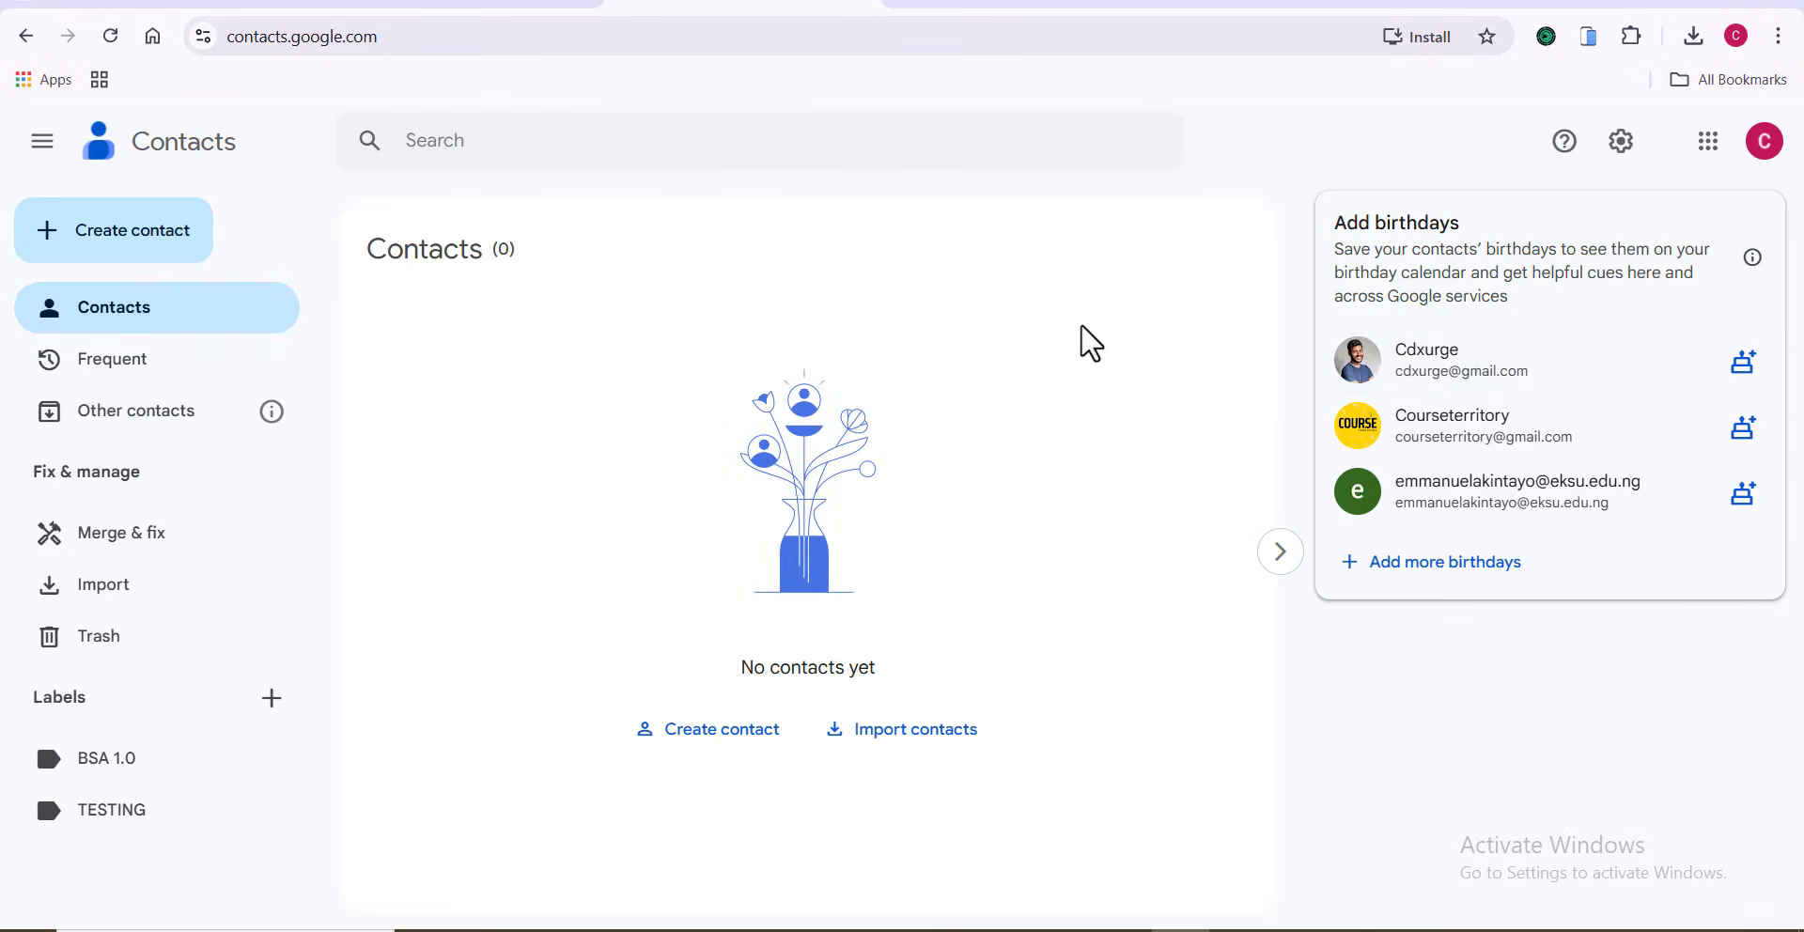
# - Collapse the Add birthdays side panel beside the empty contact list
pyautogui.click(1281, 551)
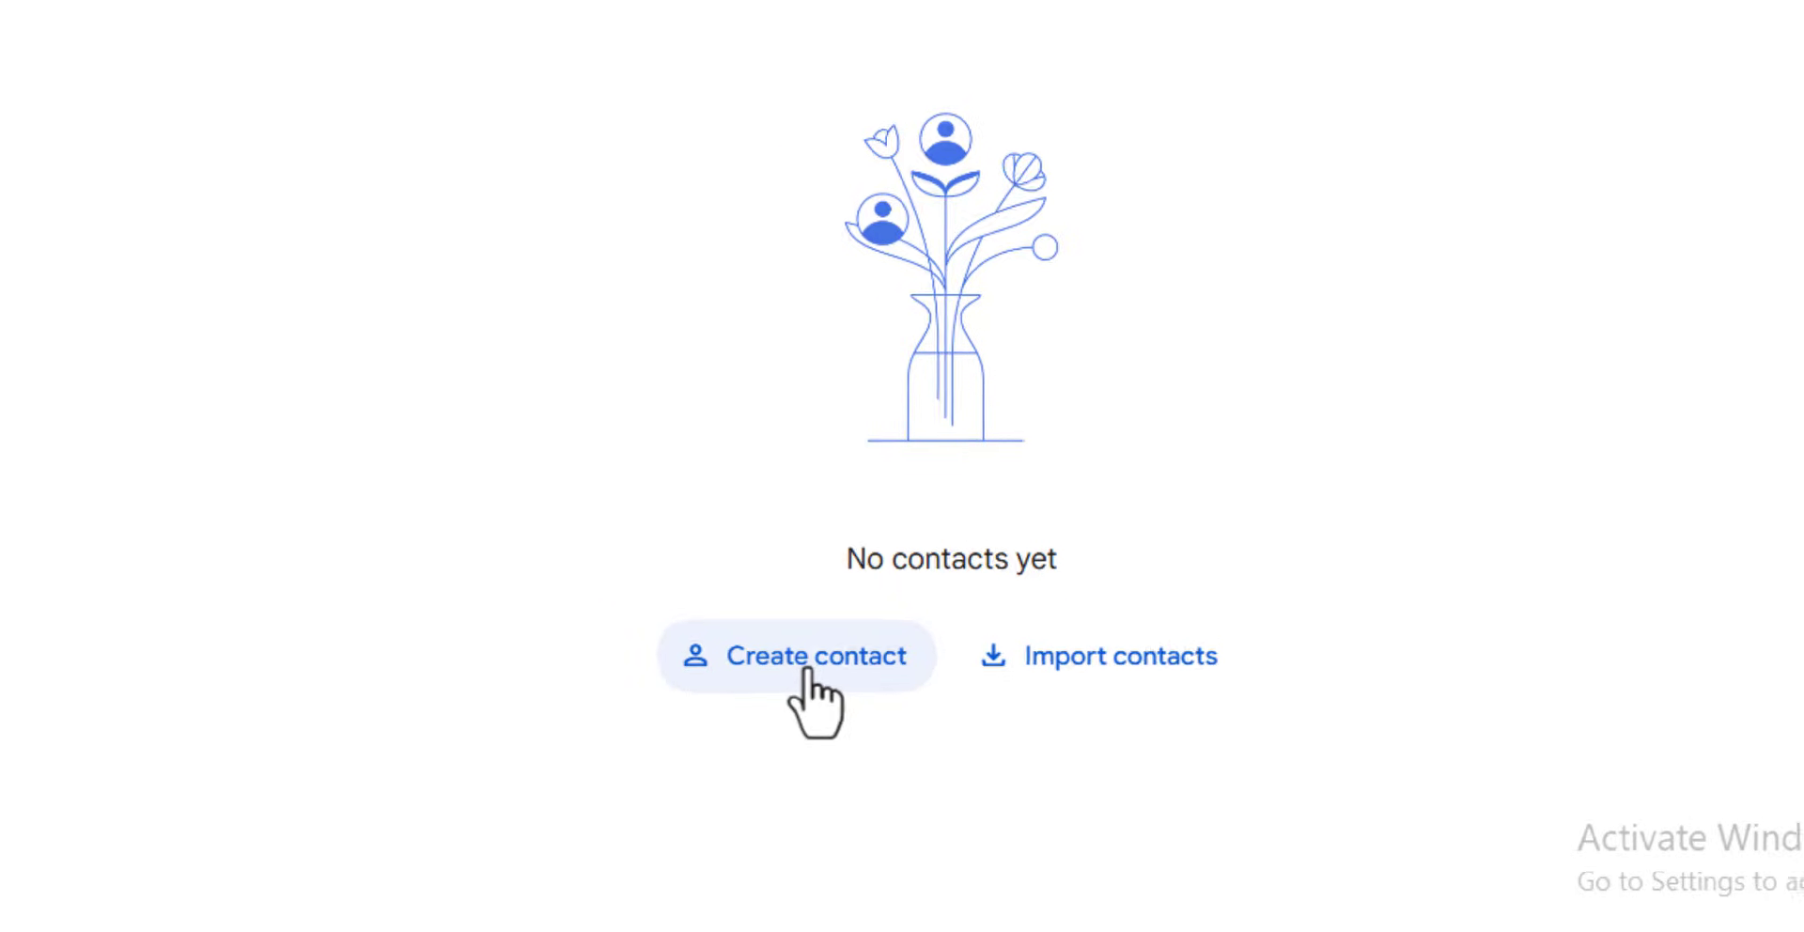
pyautogui.click(749, 645)
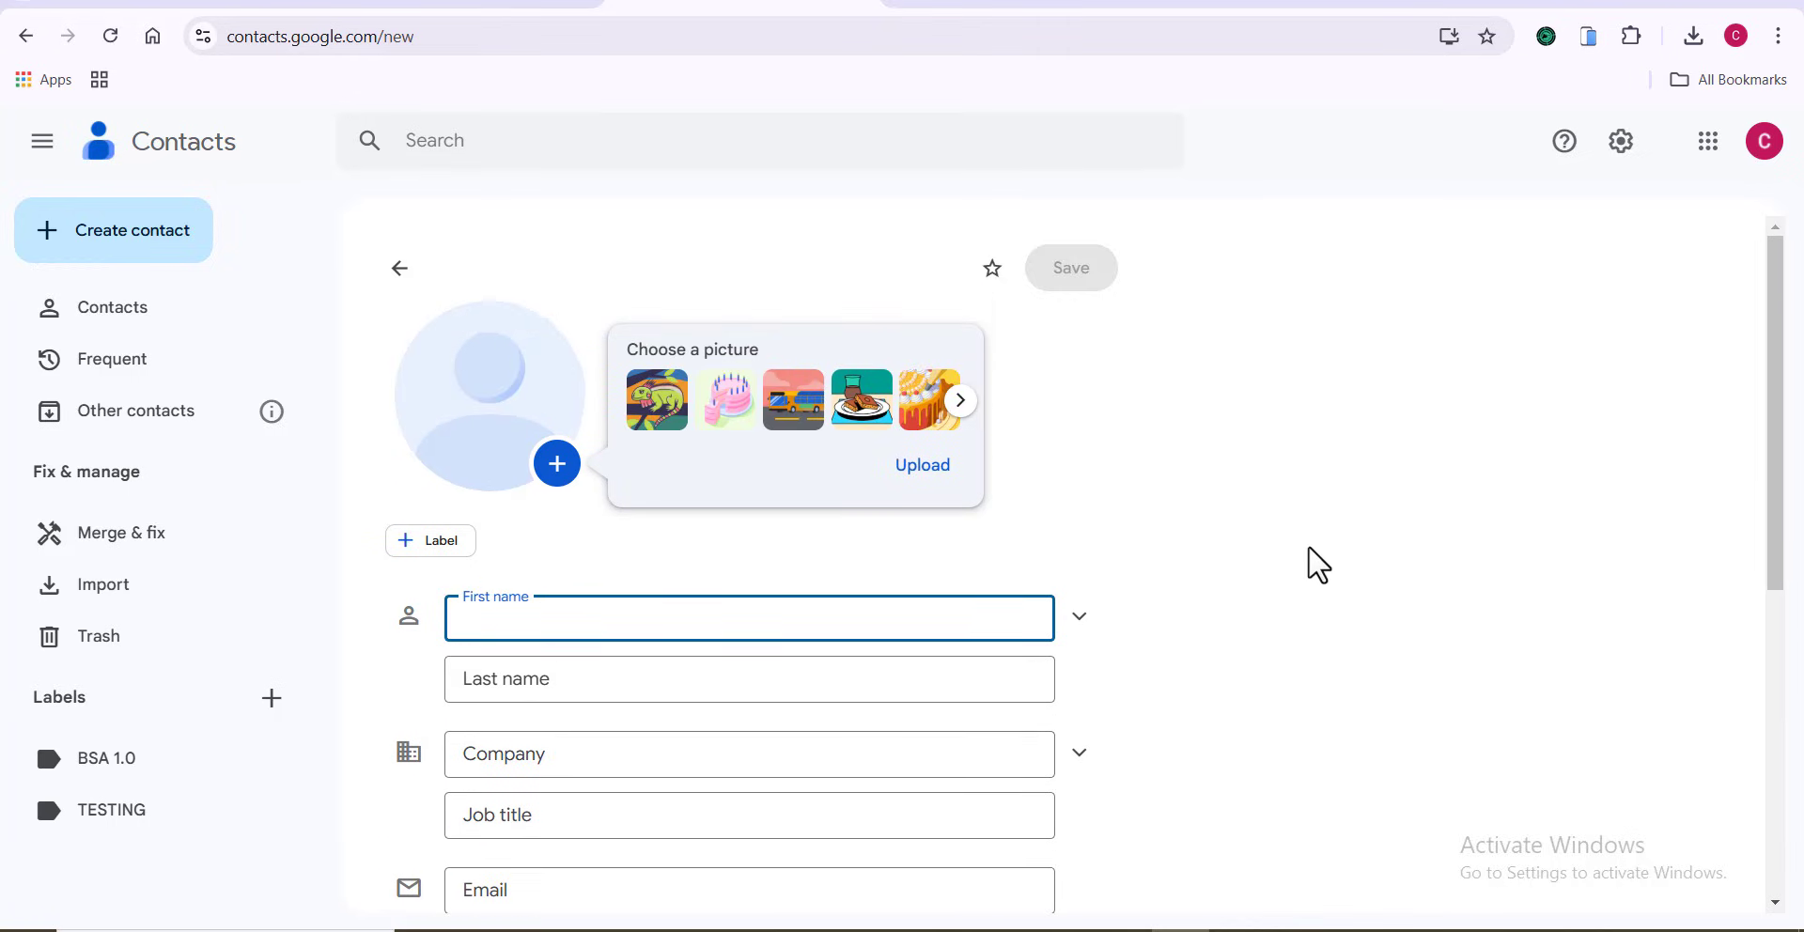
pyautogui.press('Down')
pyautogui.press('Return')
pyautogui.scroll(-1, 1384, 648)
pyautogui.scroll(-1, 1385, 648)
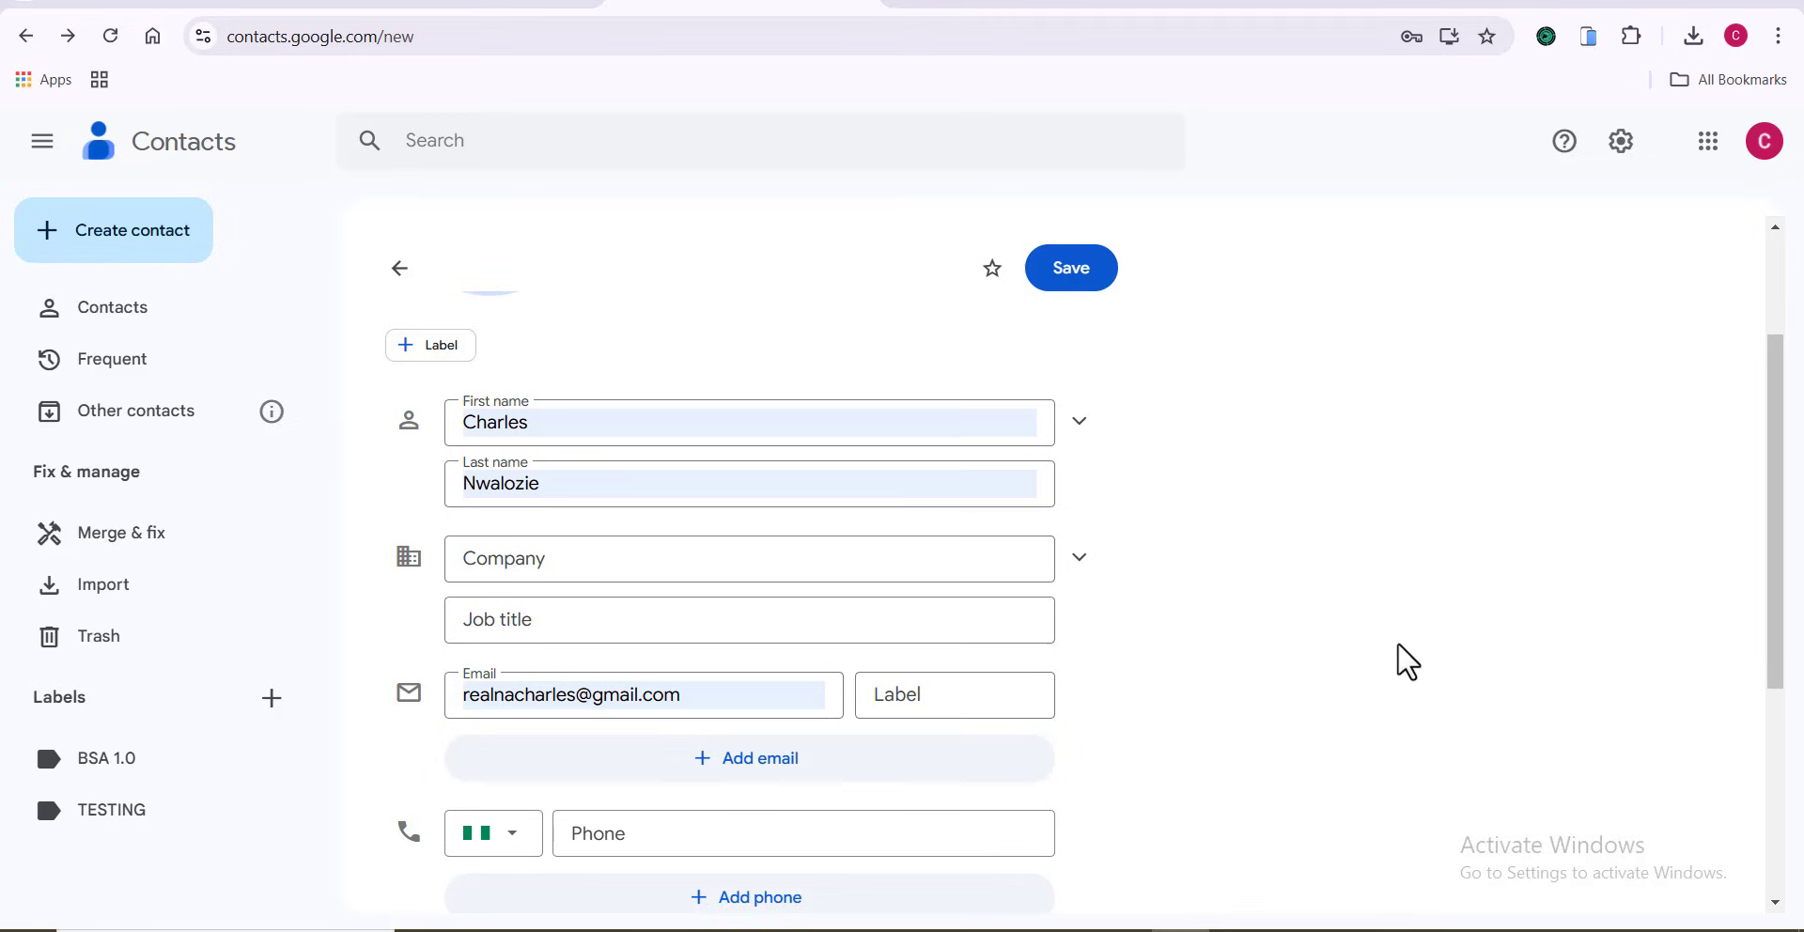
pyautogui.scroll(3, 1396, 661)
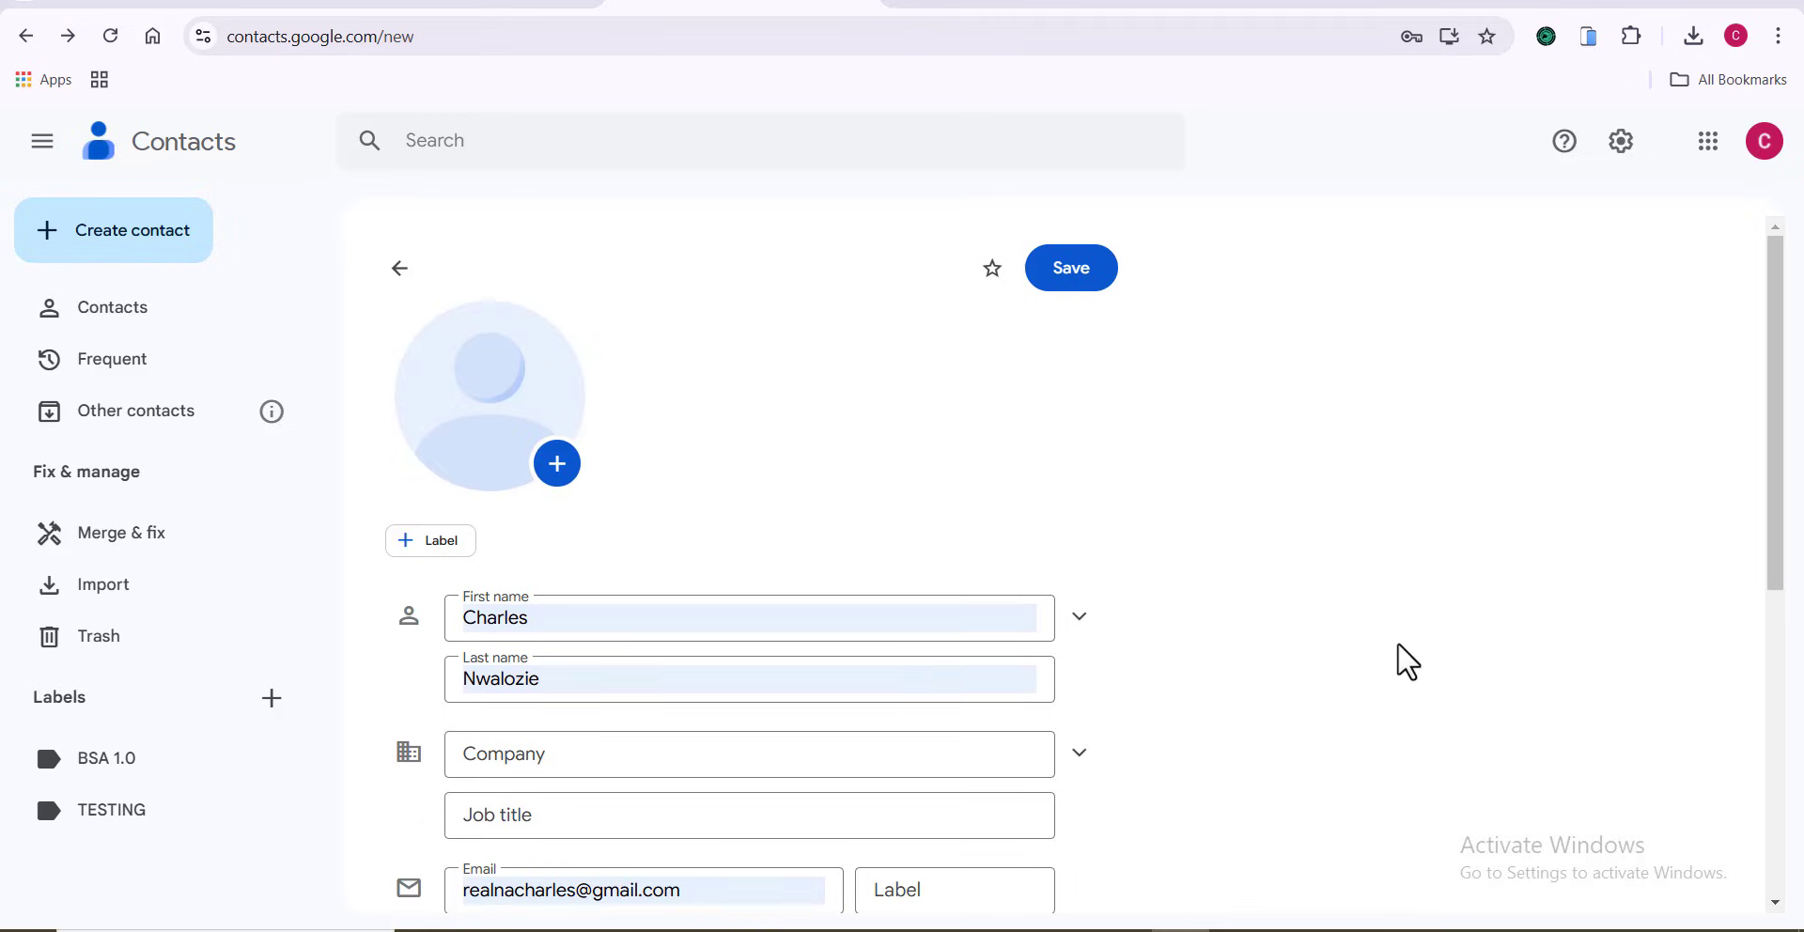
pyautogui.click(383, 270)
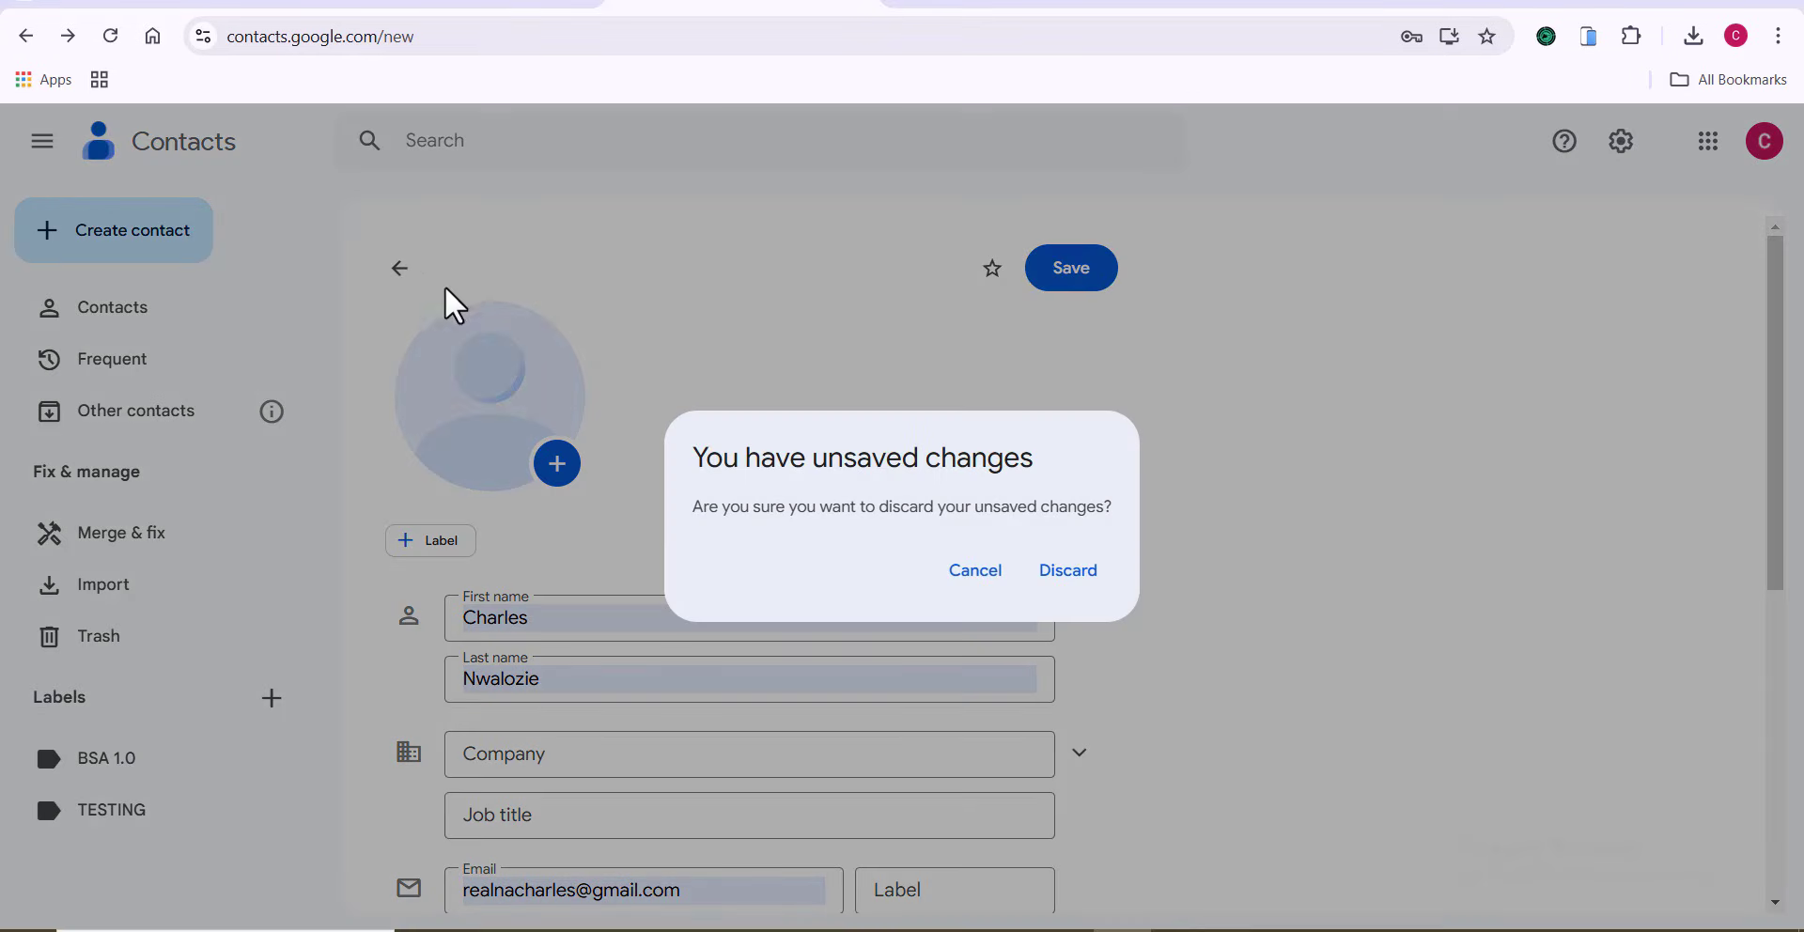
pyautogui.click(1081, 575)
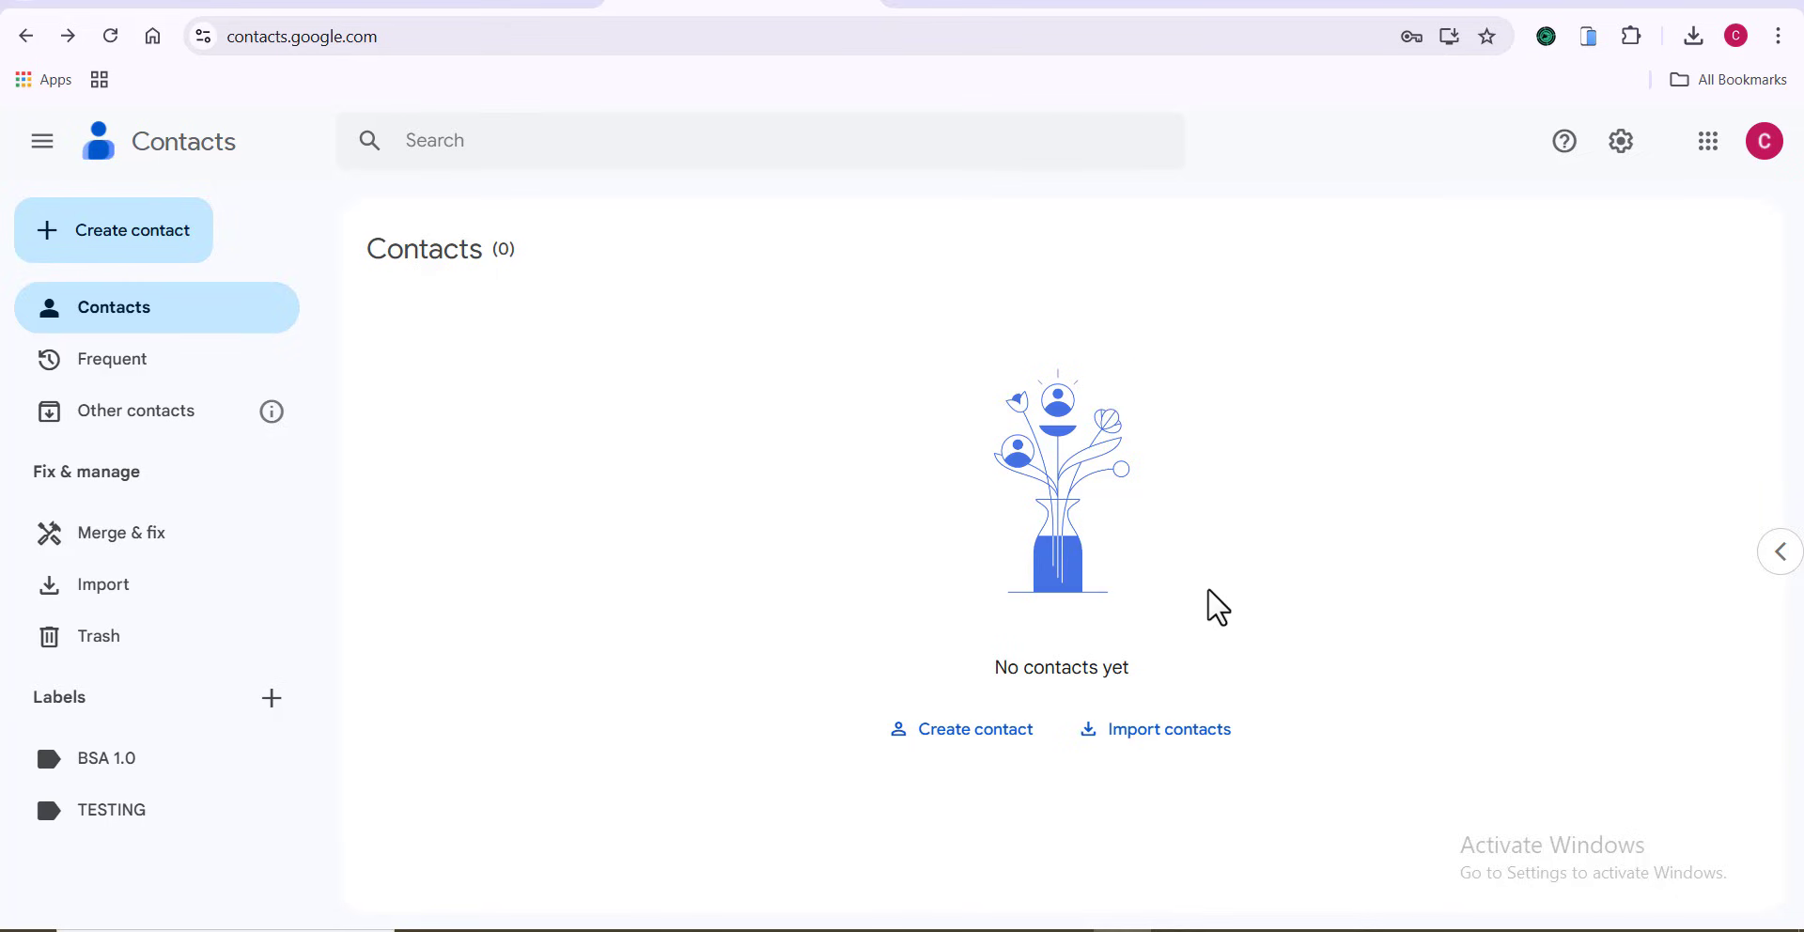
# - Upload 'My New Leads 24-01-25.csv' from the Desktop into the Import contacts dialog
pyautogui.click(1188, 768)
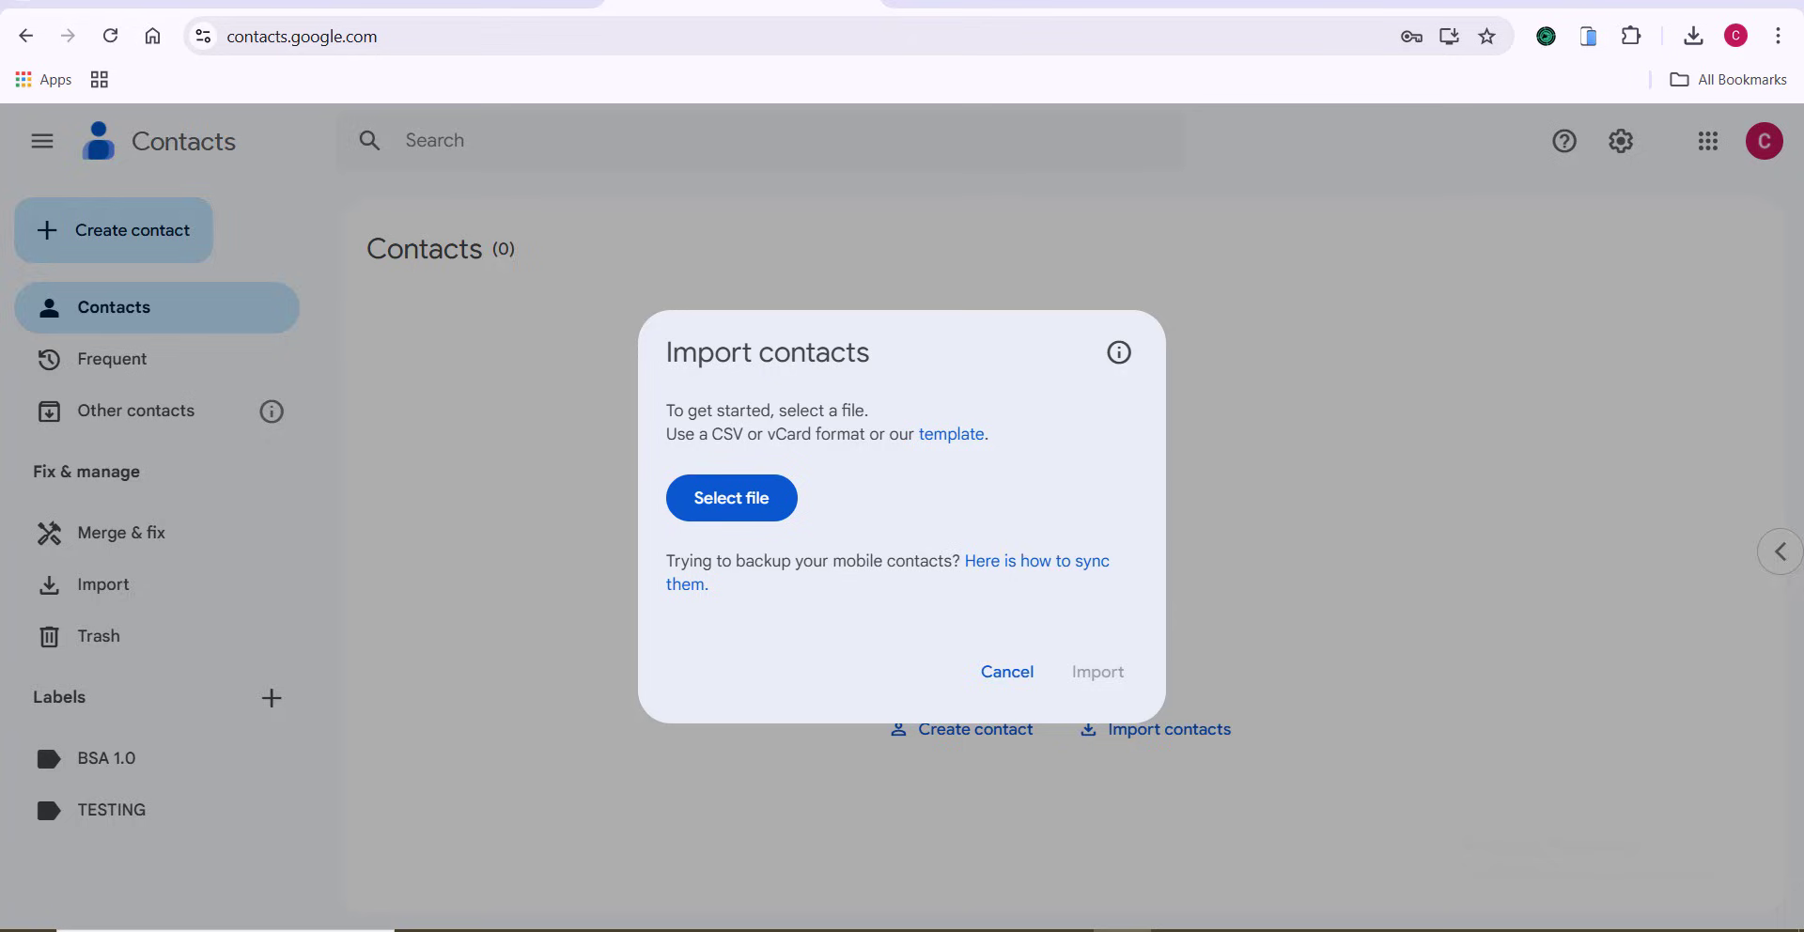
pyautogui.click(763, 516)
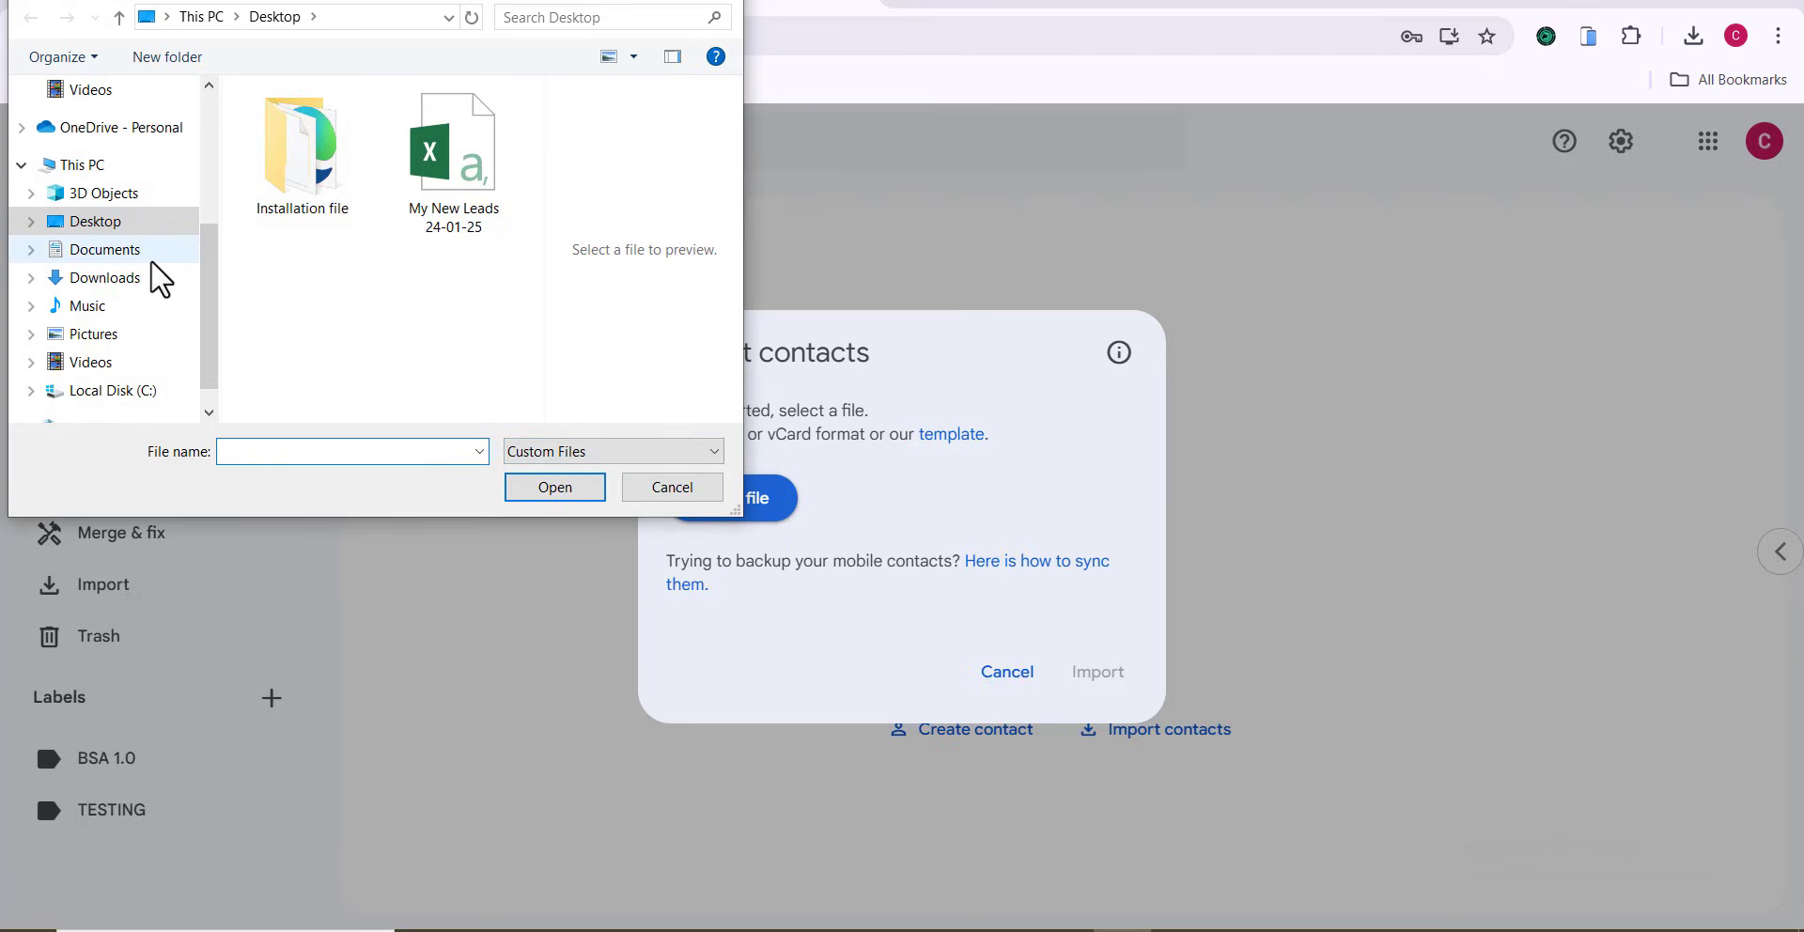
pyautogui.click(447, 189)
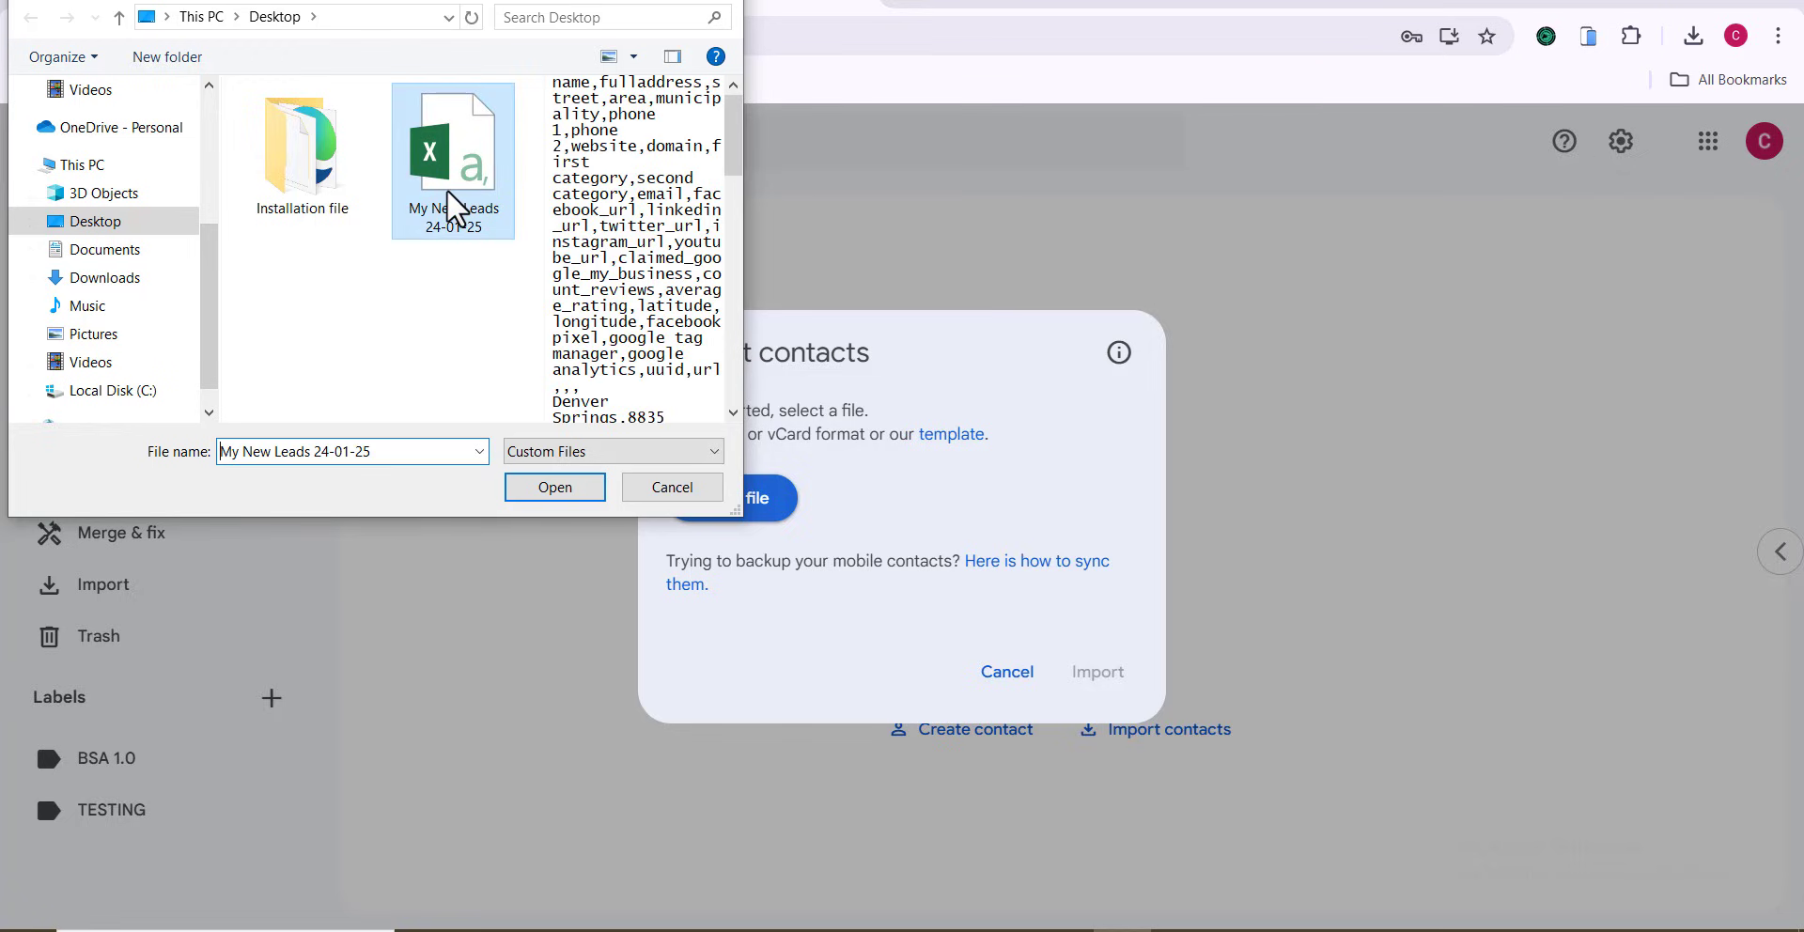
pyautogui.click(554, 488)
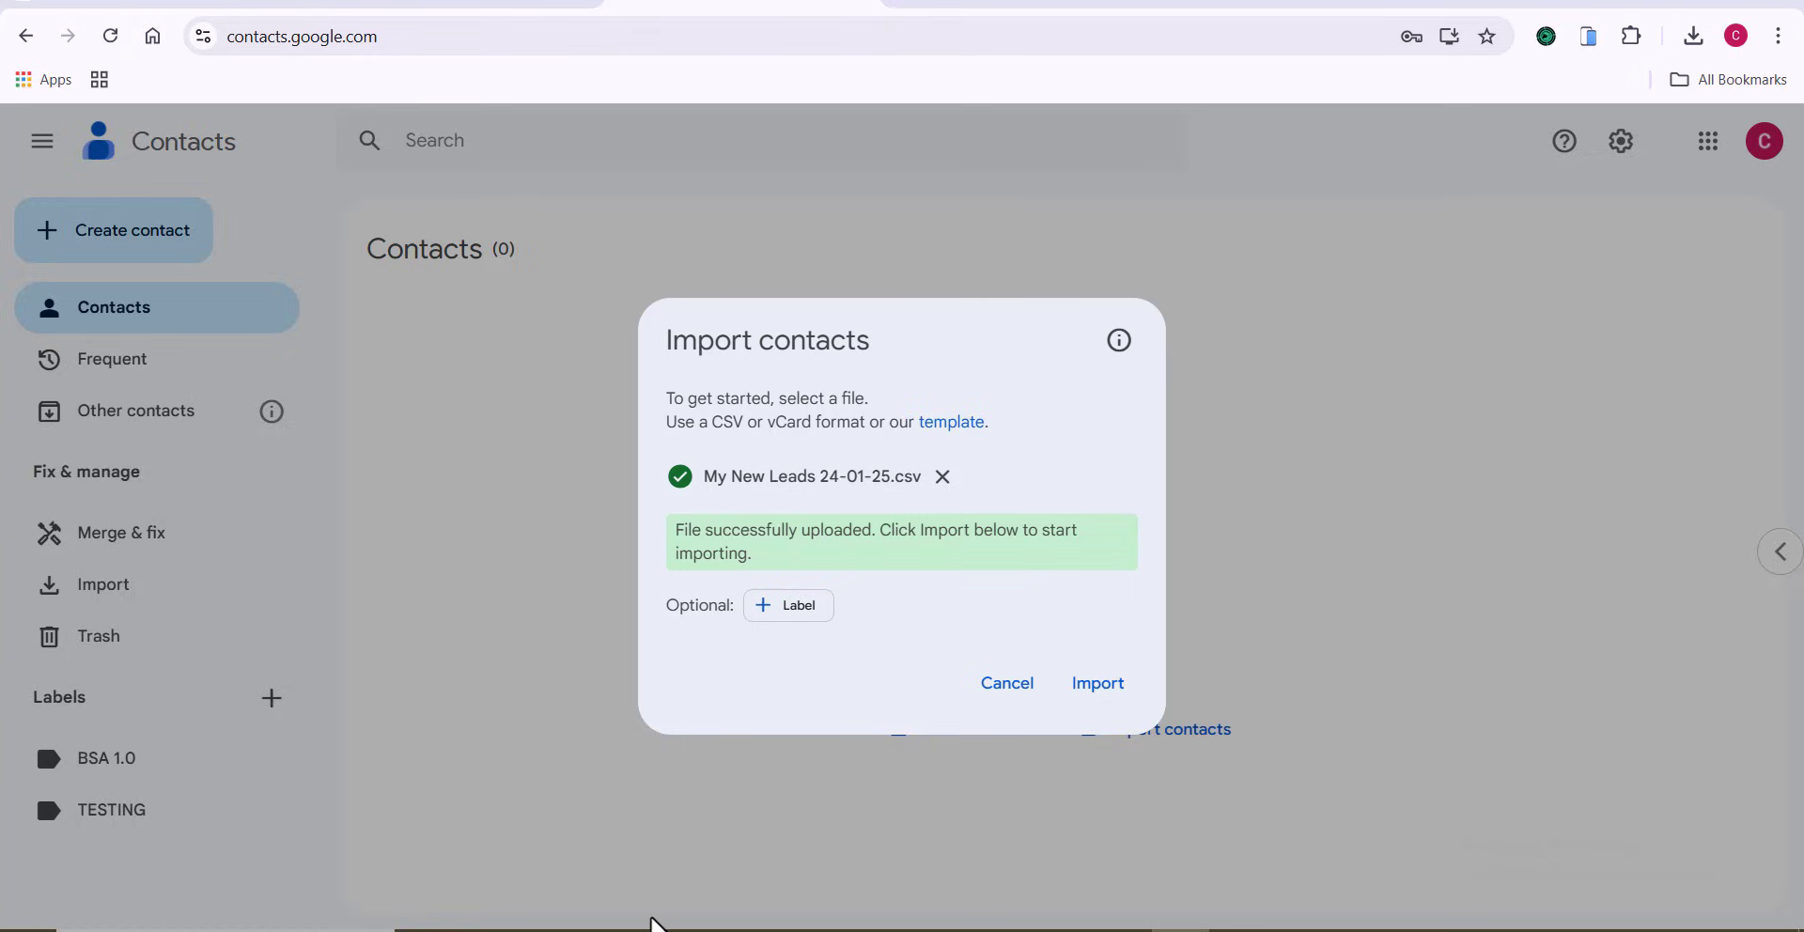
# - Import the uploaded leads file and dismiss the All done notice
pyautogui.click(1108, 697)
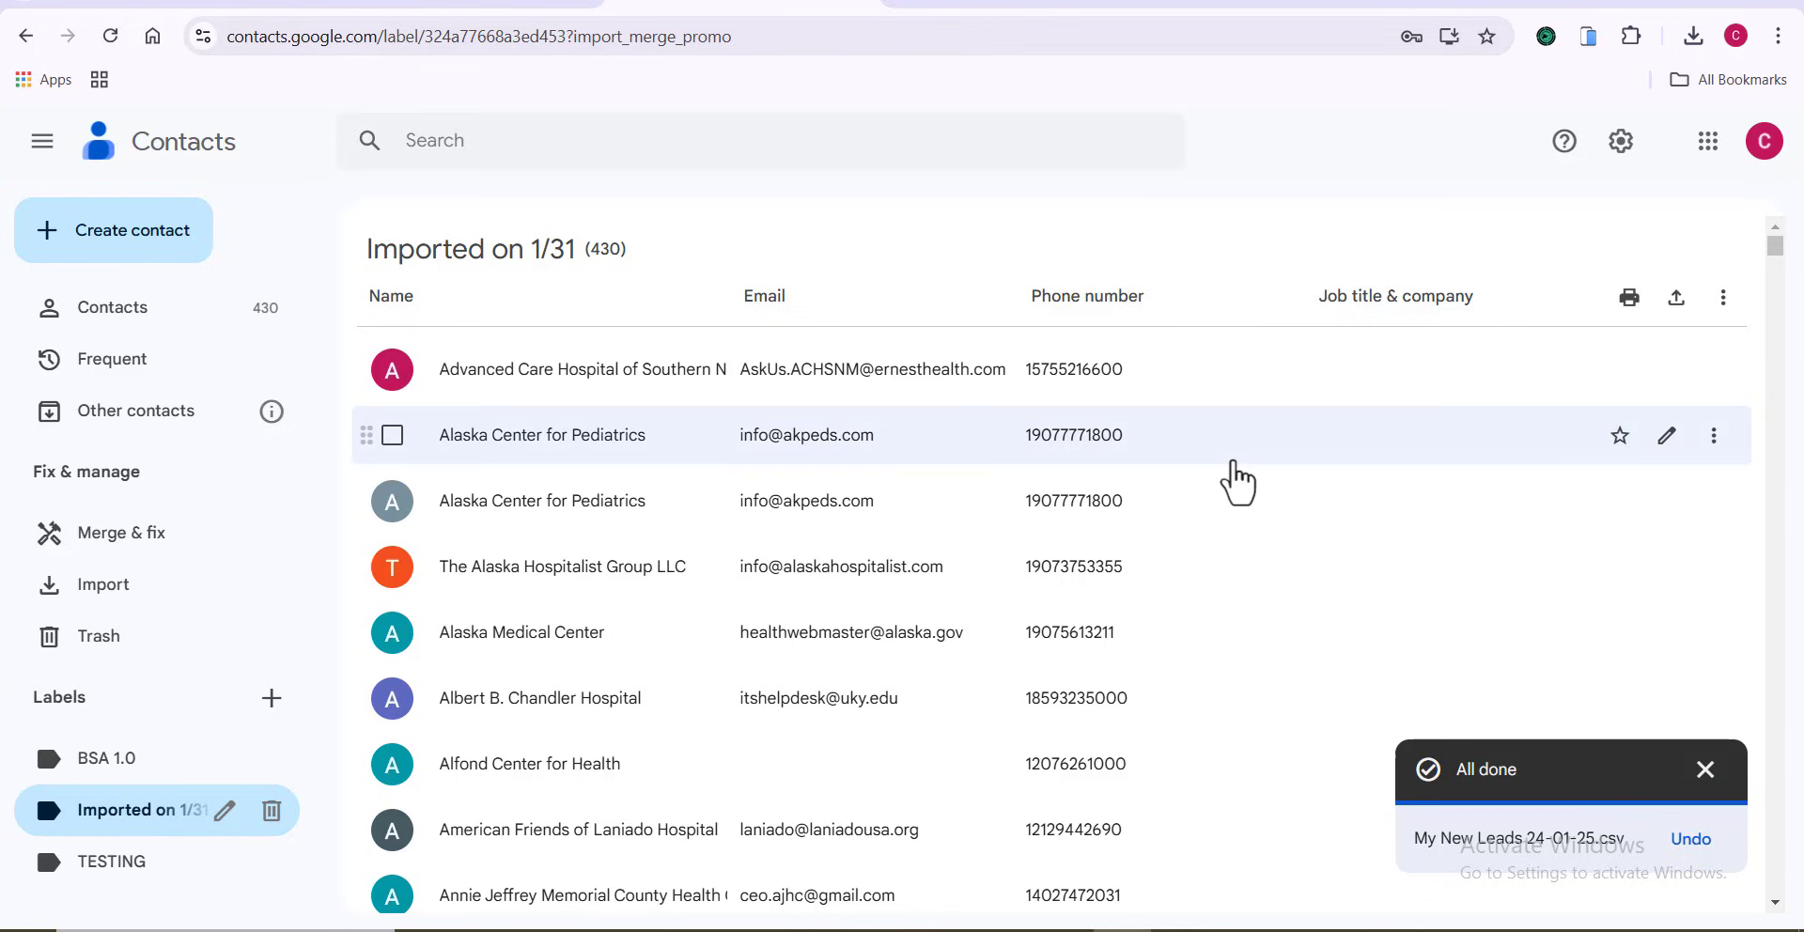
pyautogui.scroll(-1, 1242, 493)
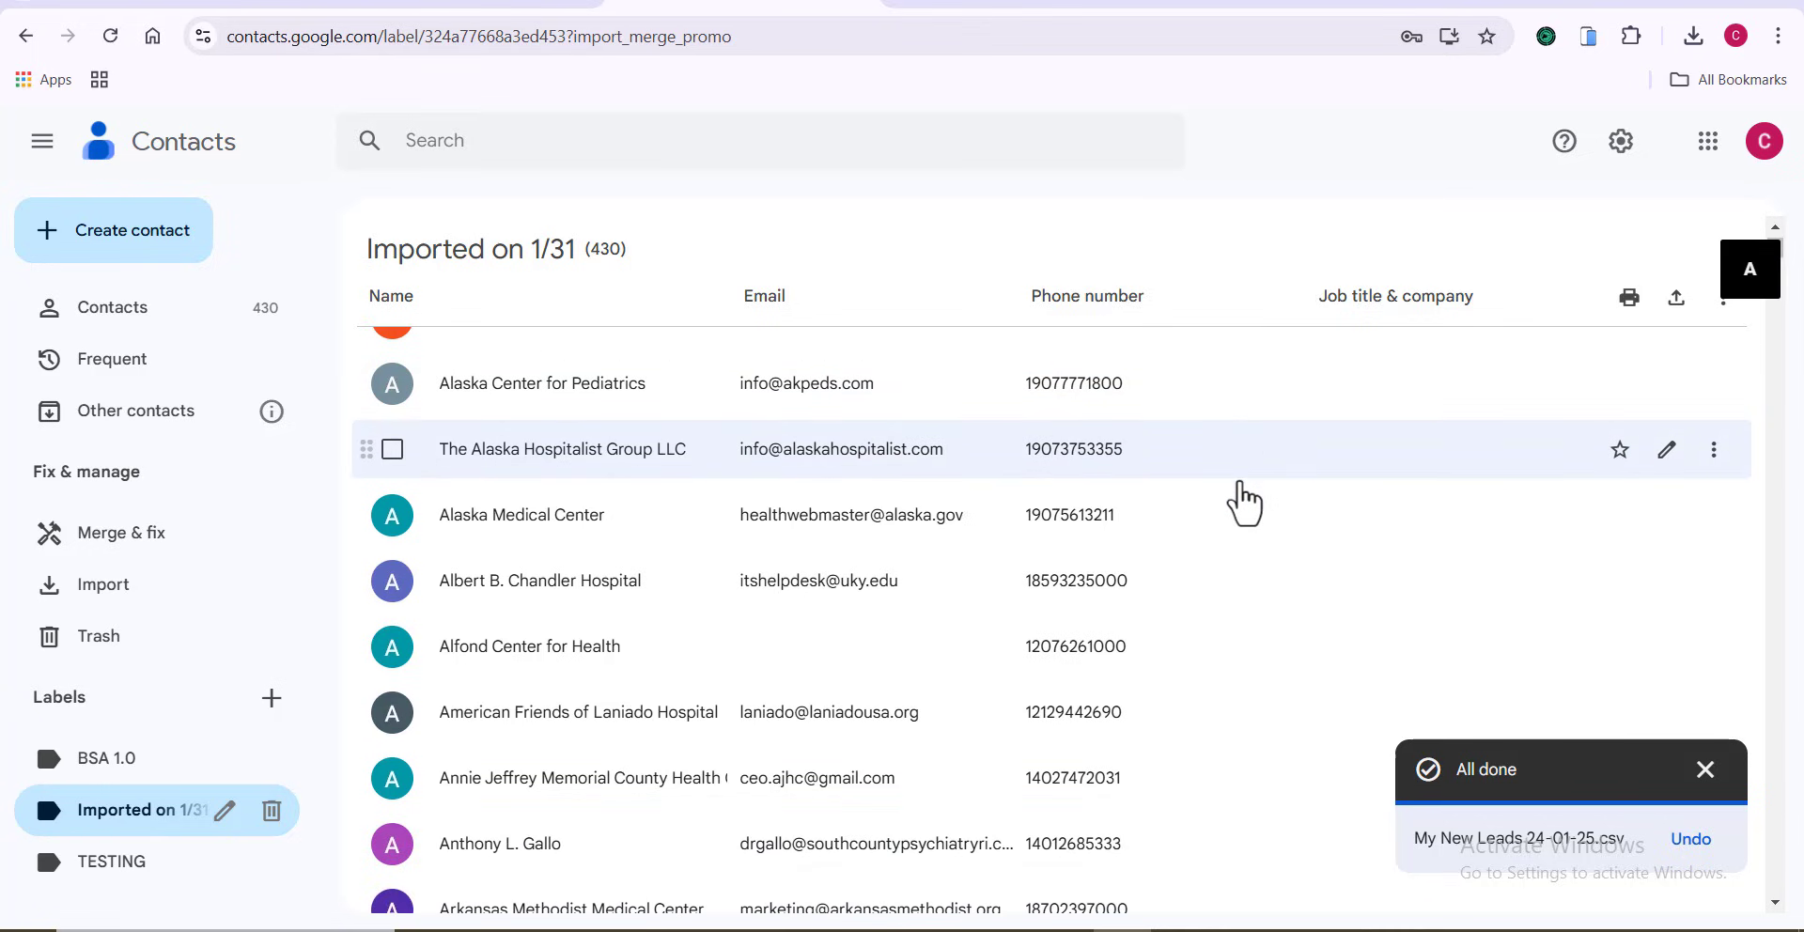
pyautogui.scroll(-2, 1246, 505)
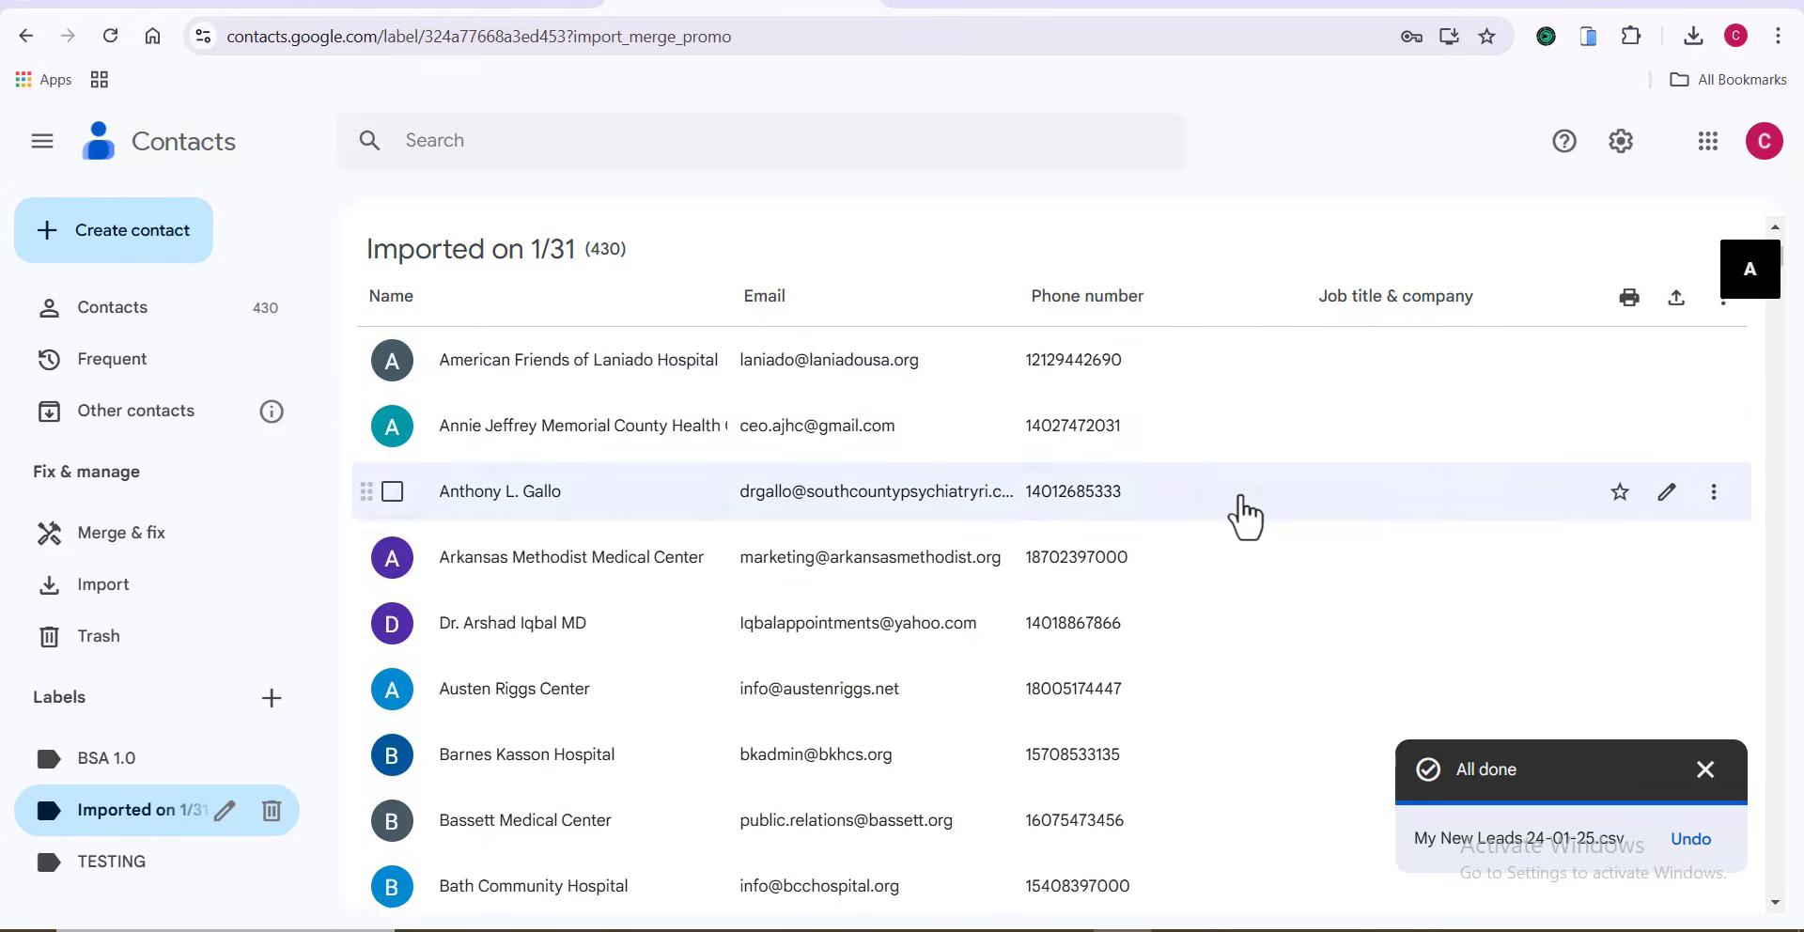
pyautogui.scroll(-5, 1245, 517)
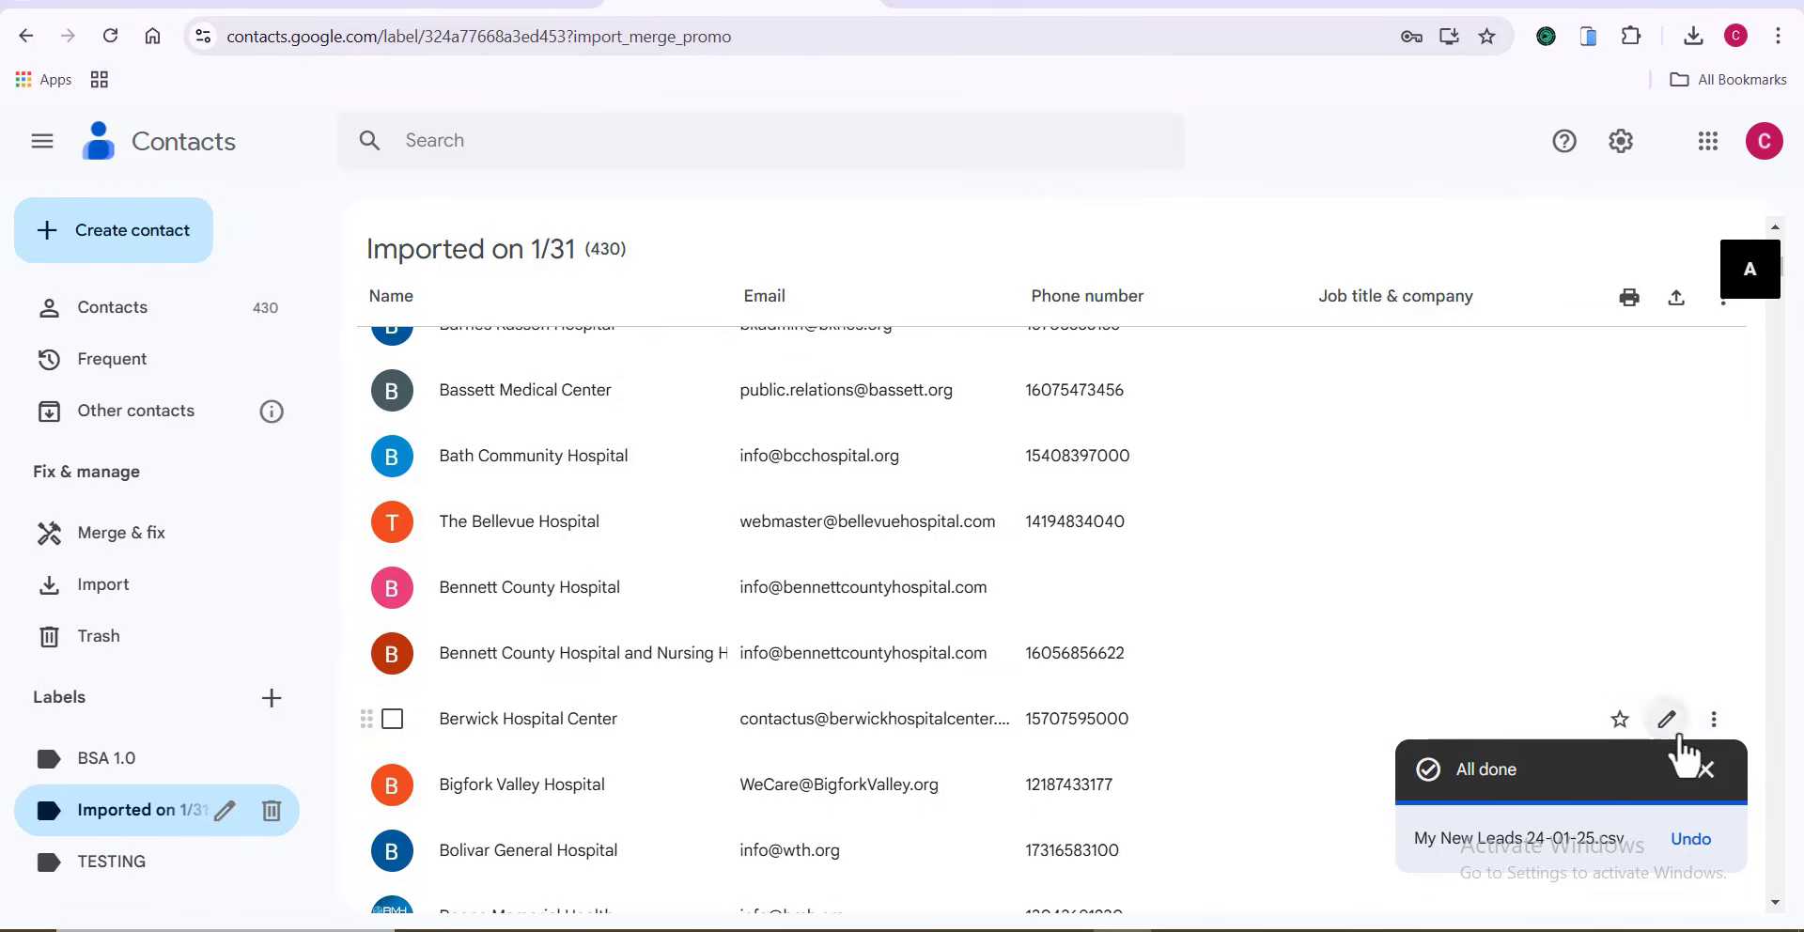
pyautogui.click(1705, 769)
# - Review the 430 contacts under 'Imported on 1/31', then go to the Gmail inbox
pyautogui.scroll(-3, 1080, 604)
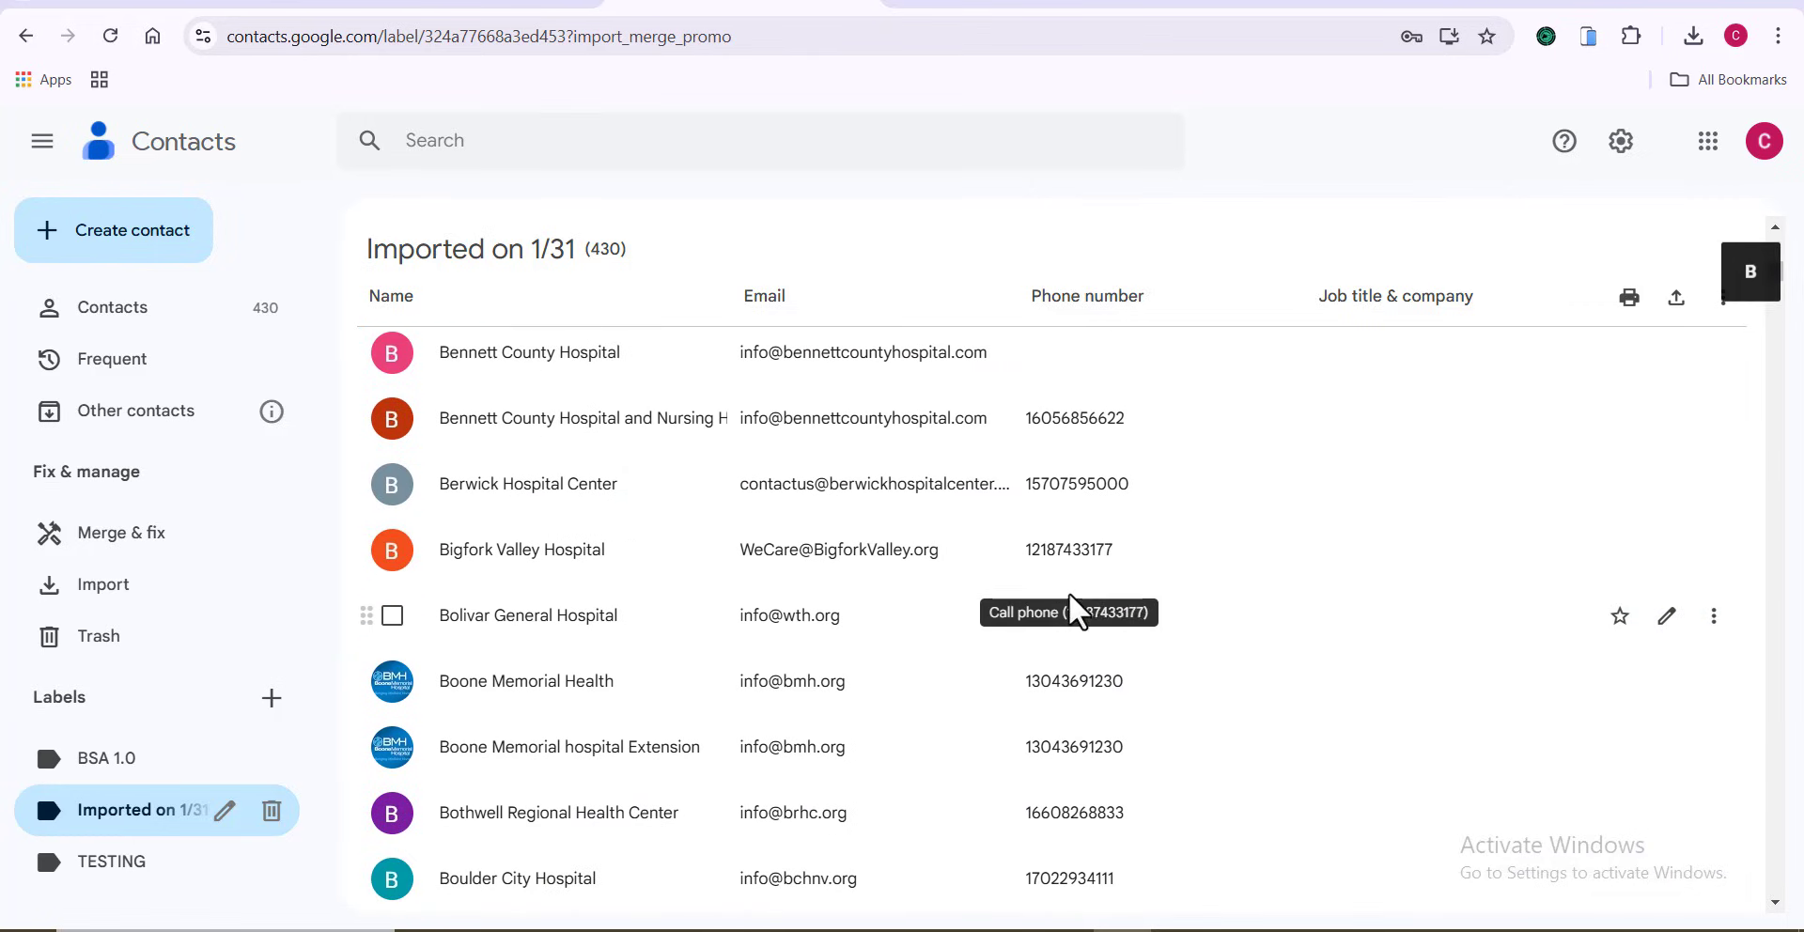
pyautogui.scroll(-5, 1069, 594)
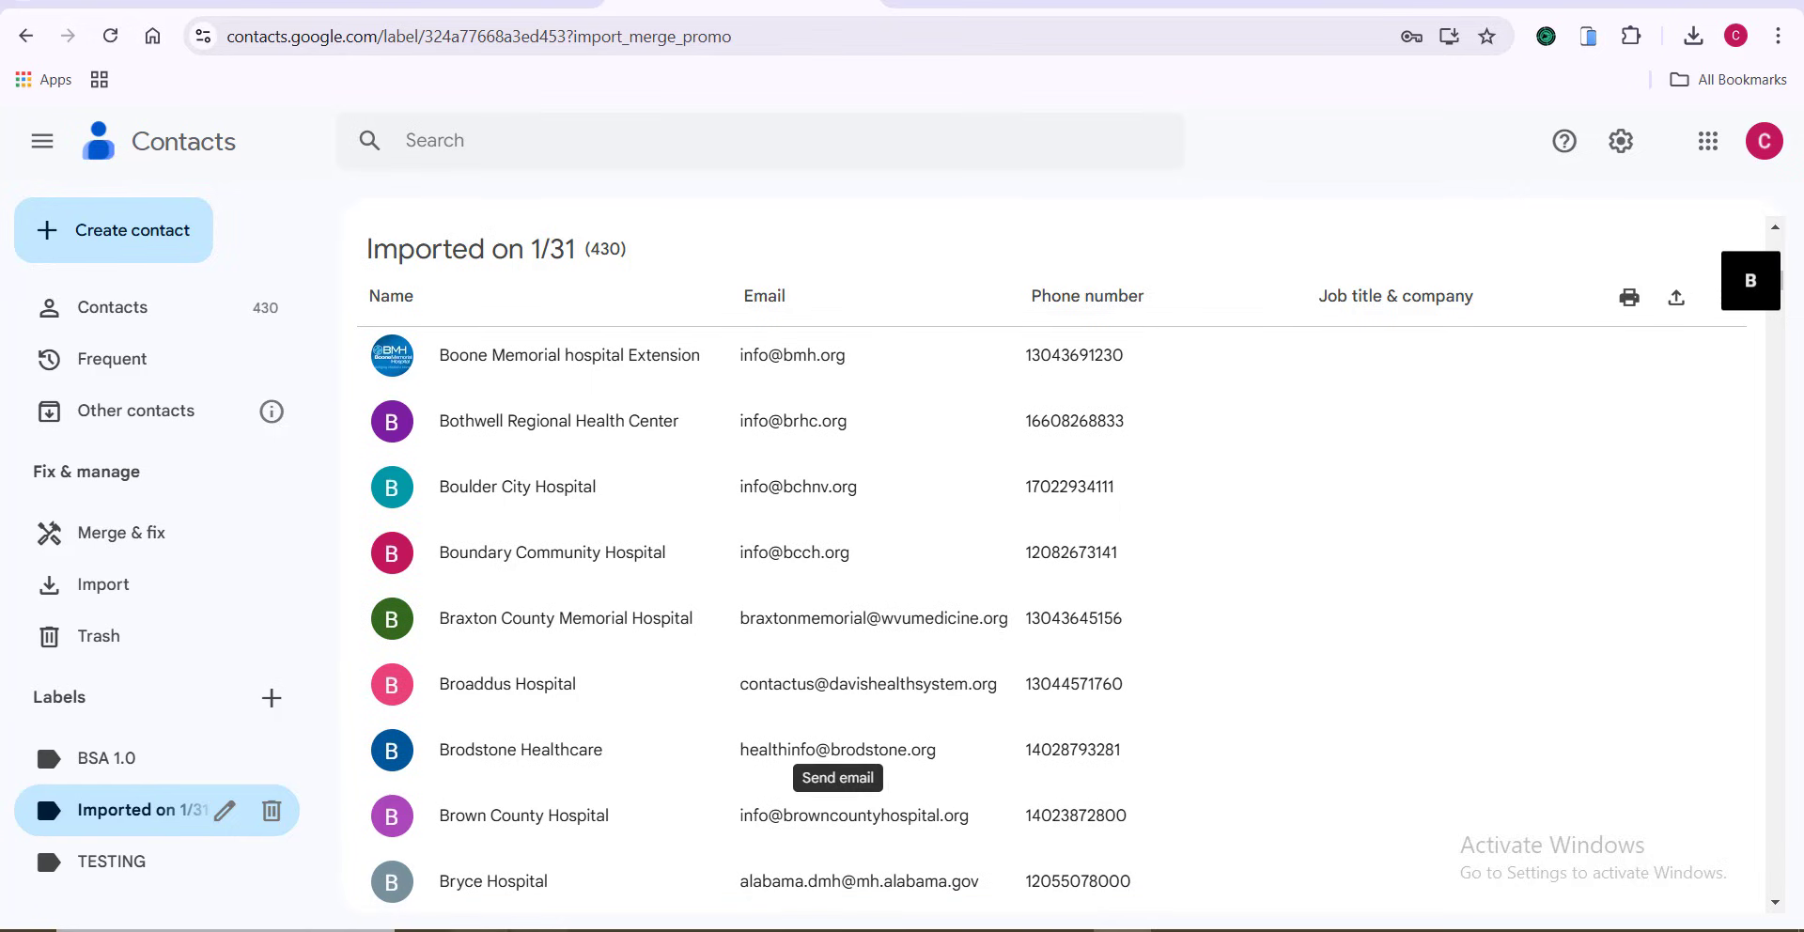
pyautogui.scroll(4, 1220, 500)
pyautogui.scroll(-1, 1224, 521)
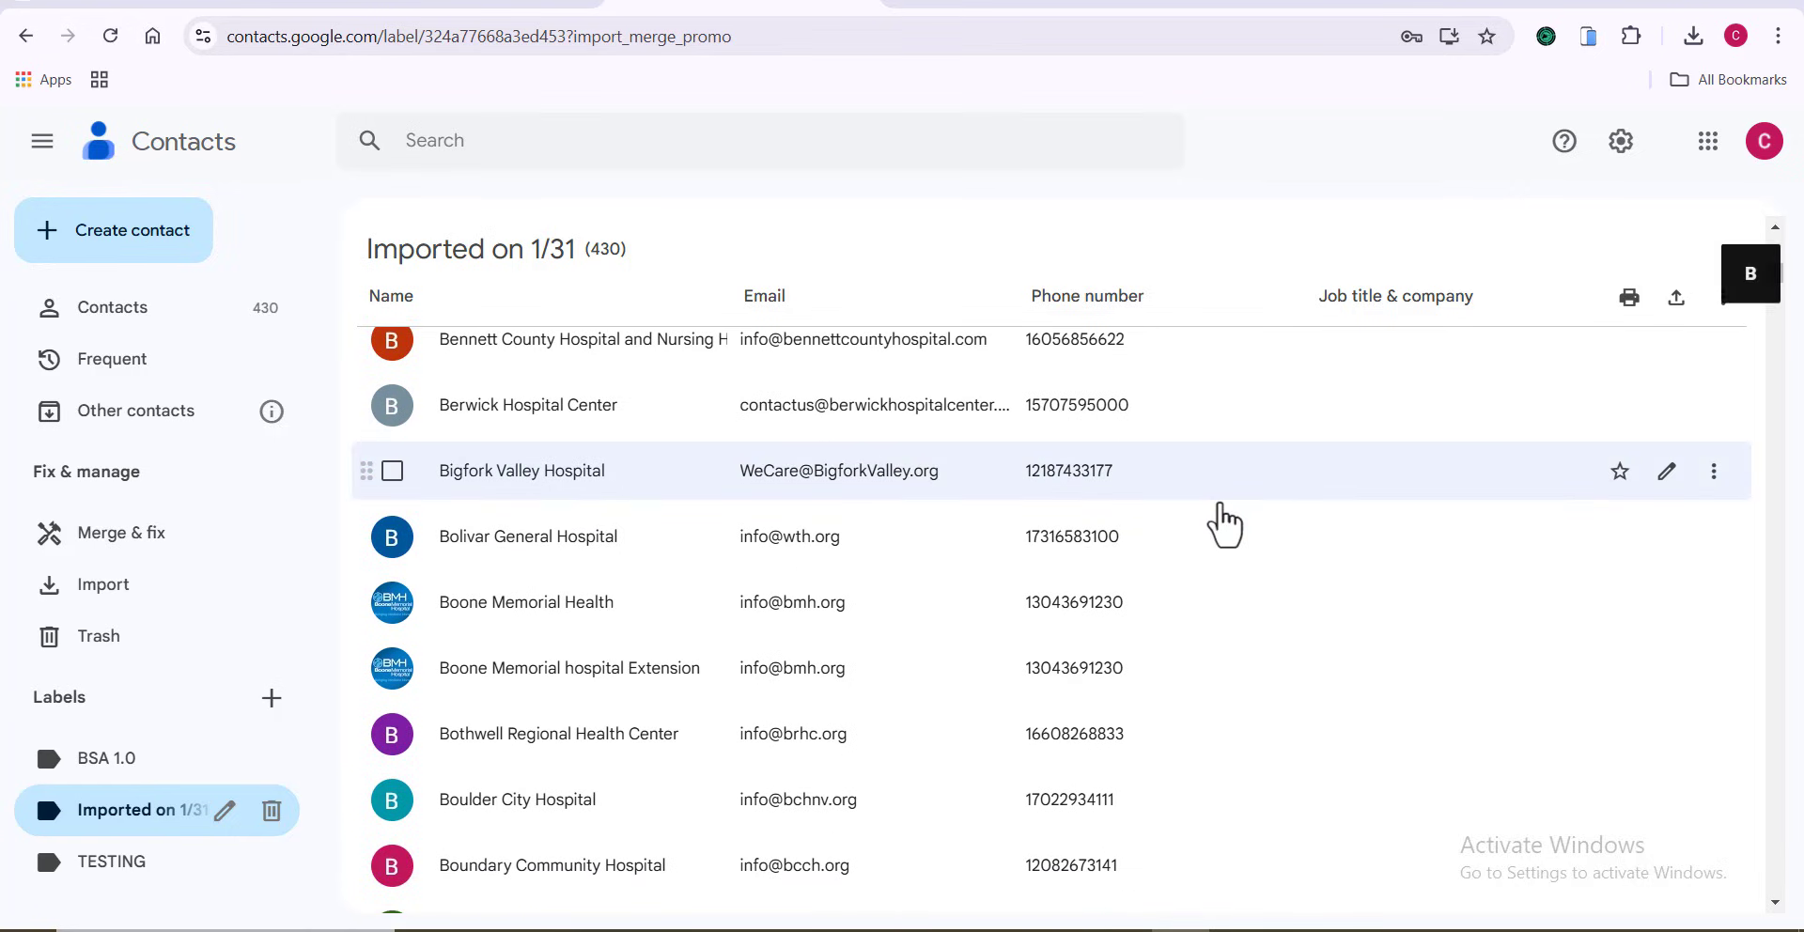
pyautogui.scroll(-10, 1226, 525)
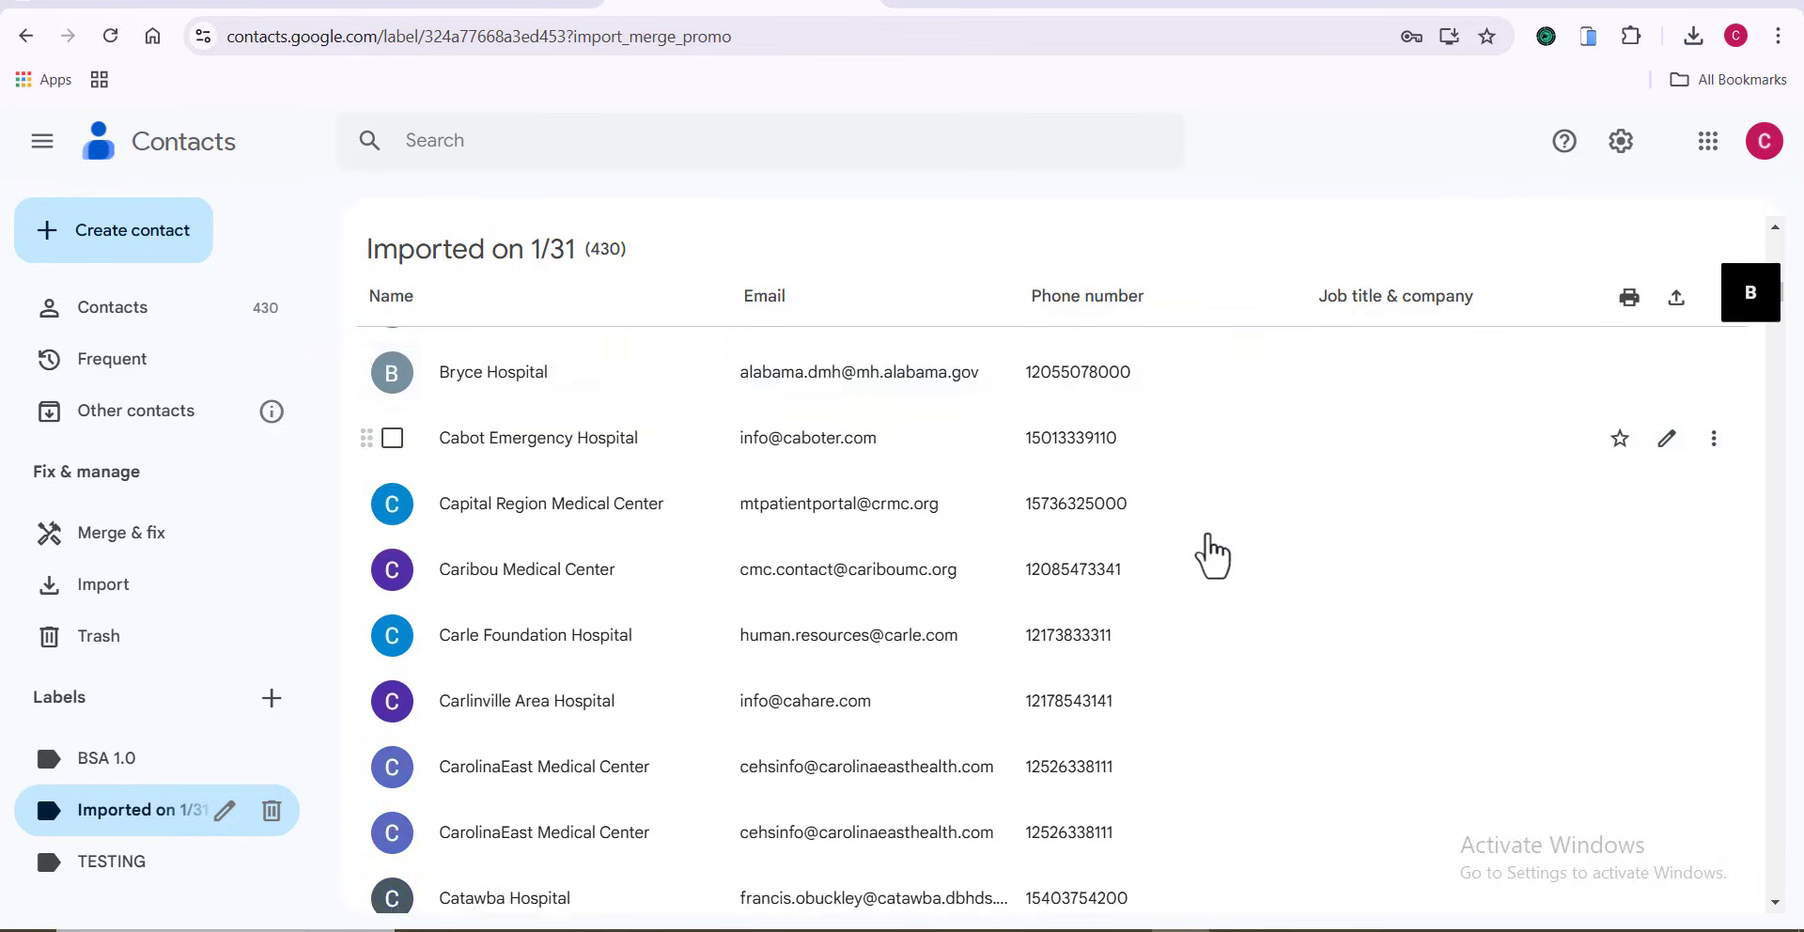
pyautogui.scroll(-8, 1211, 557)
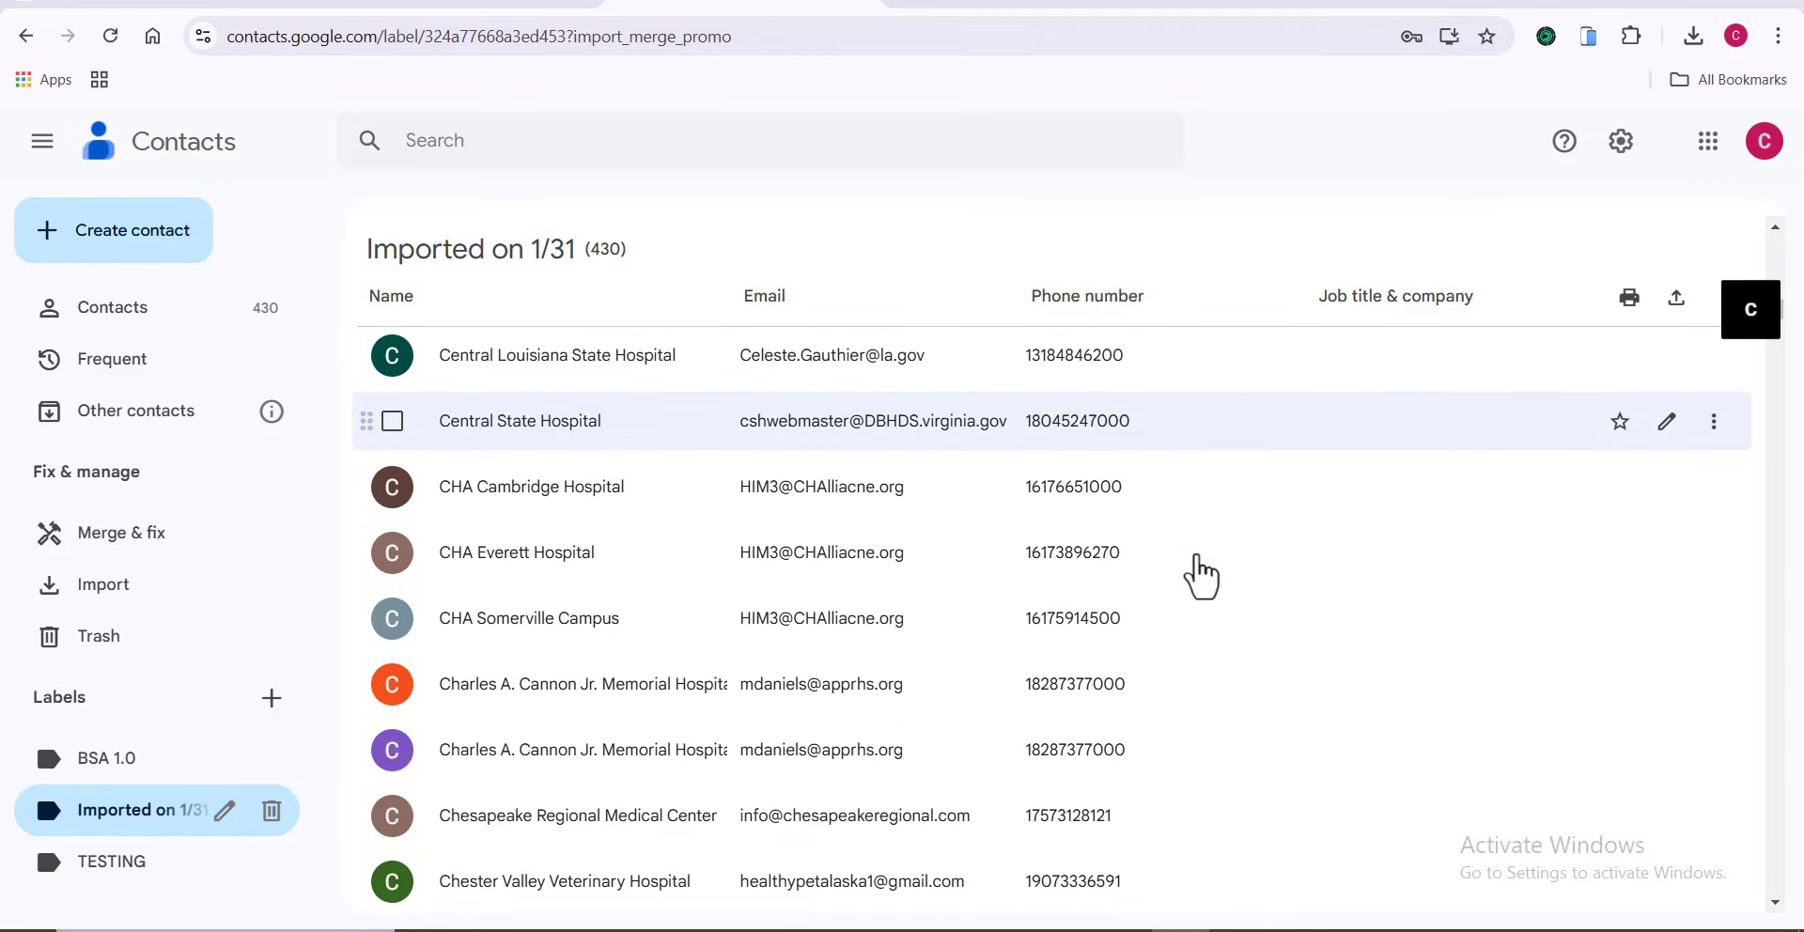
pyautogui.scroll(-4, 1203, 578)
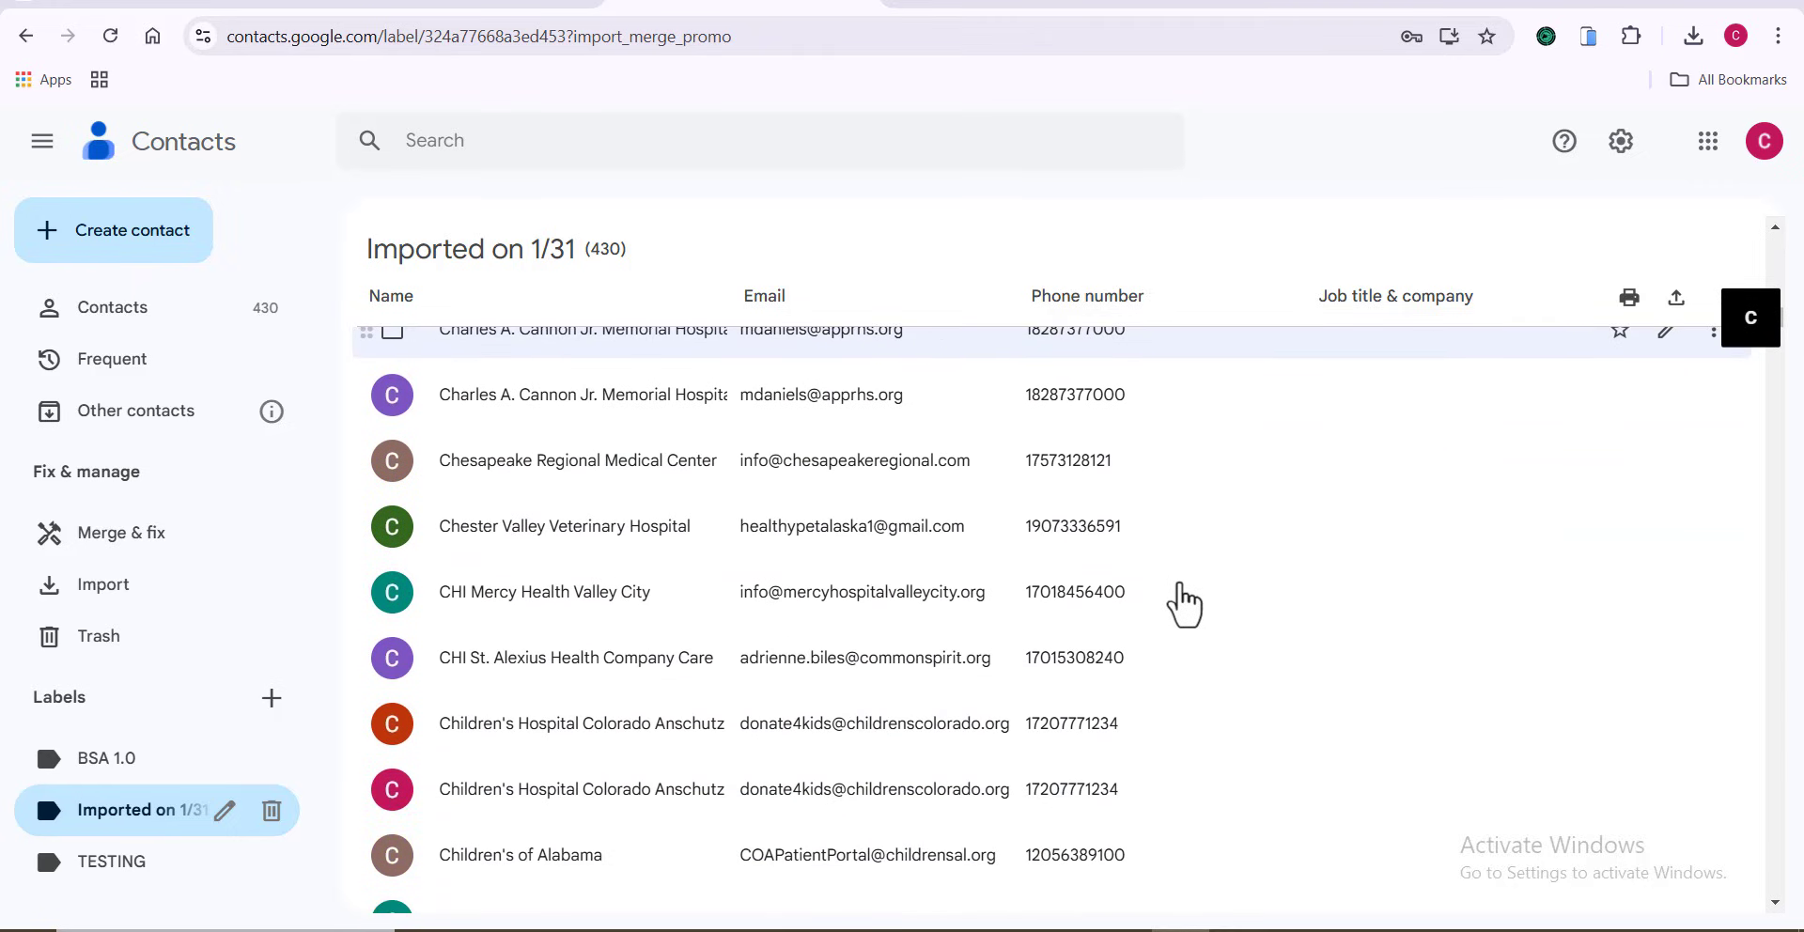
pyautogui.scroll(-4, 1182, 604)
pyautogui.click(1707, 141)
pyautogui.click(1490, 172)
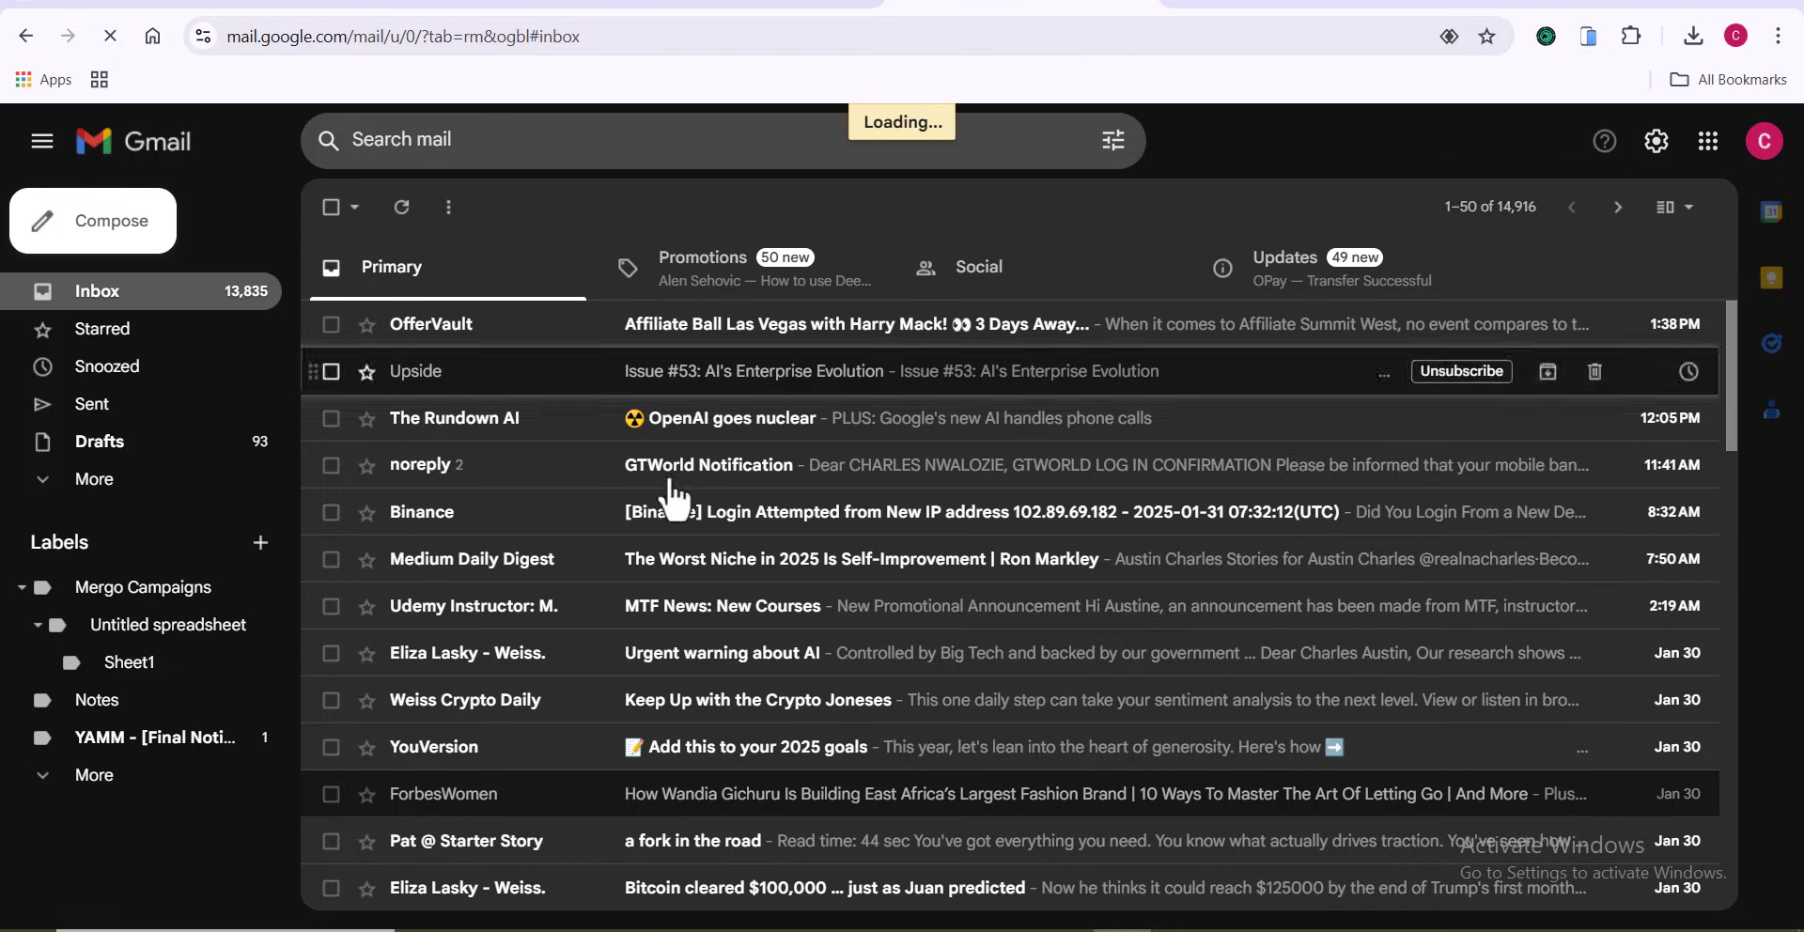
# - Enter the subject 'Its so nice meeting you', correcting the typo 'nicw' to 'nice'
pyautogui.click(1233, 451)
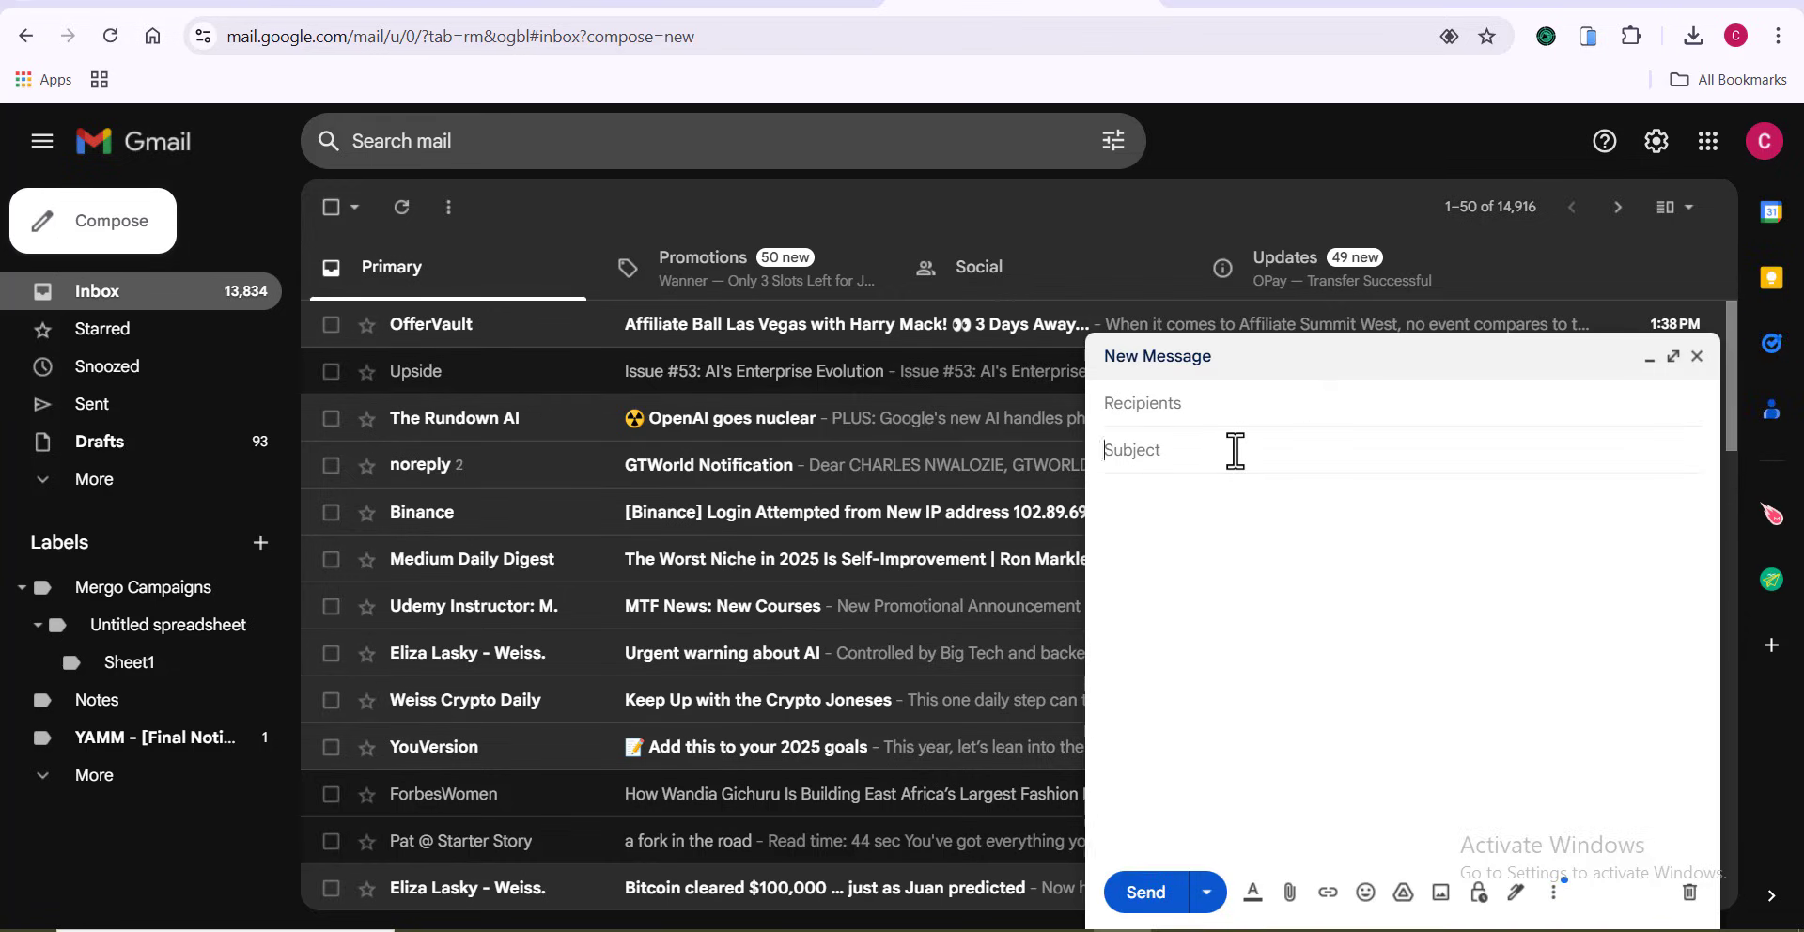
pyautogui.write('Its so nicw meeting you')
pyautogui.rightClick(1167, 451)
pyautogui.click(1212, 20)
# - Paste the prepared sales-pitch body starting 'You've got everything you need.'
pyautogui.click(1554, 661)
pyautogui.hotkey('ctrl', 'v')
pyautogui.scroll(5, 1554, 660)
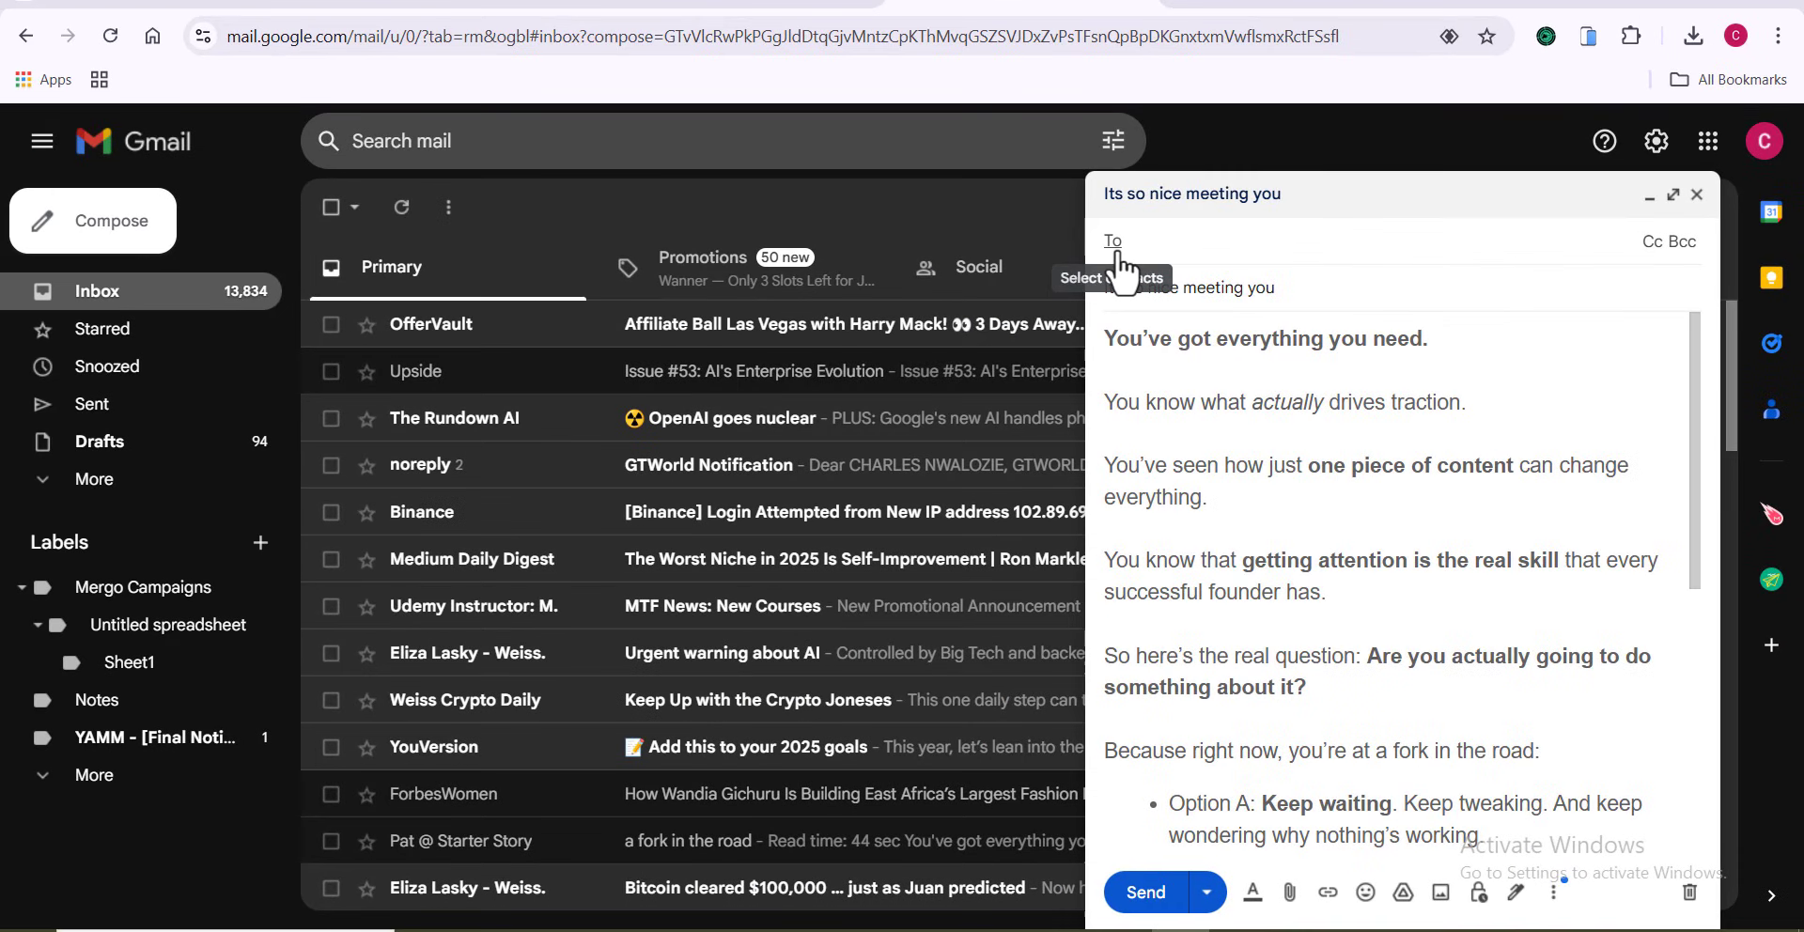
# - Select all 428 'Imported on 1/31' contacts and insert them into the draft's To field
pyautogui.click(623, 169)
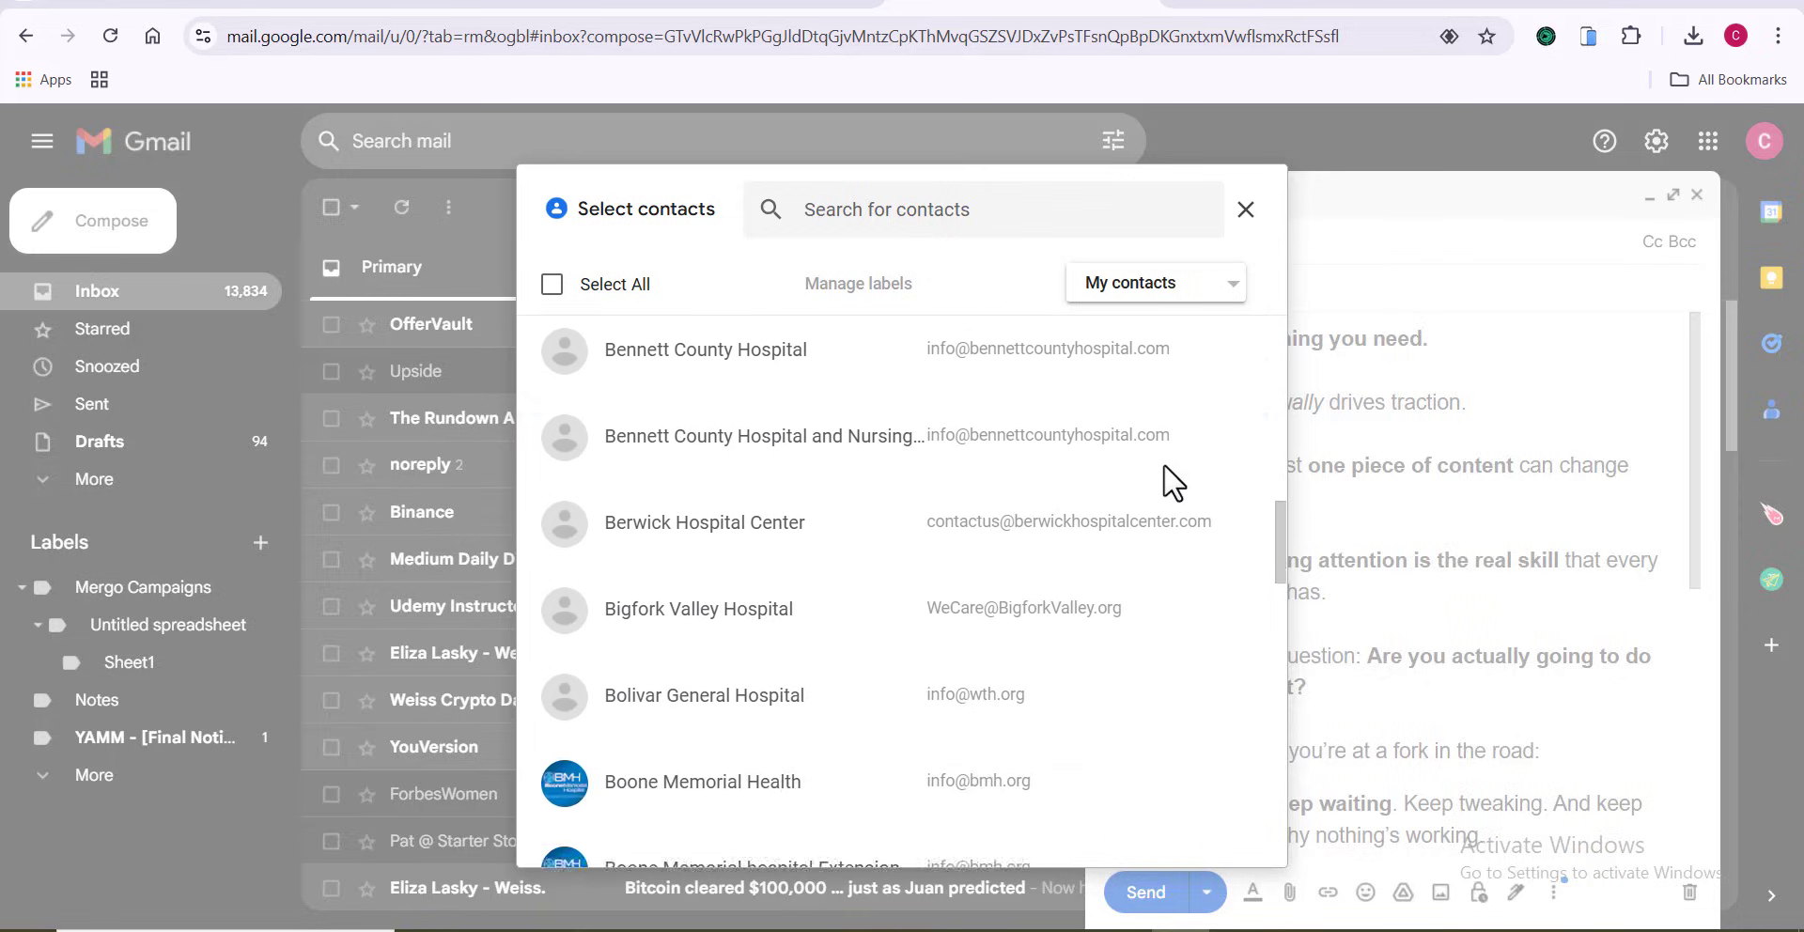
pyautogui.scroll(-4, 1163, 465)
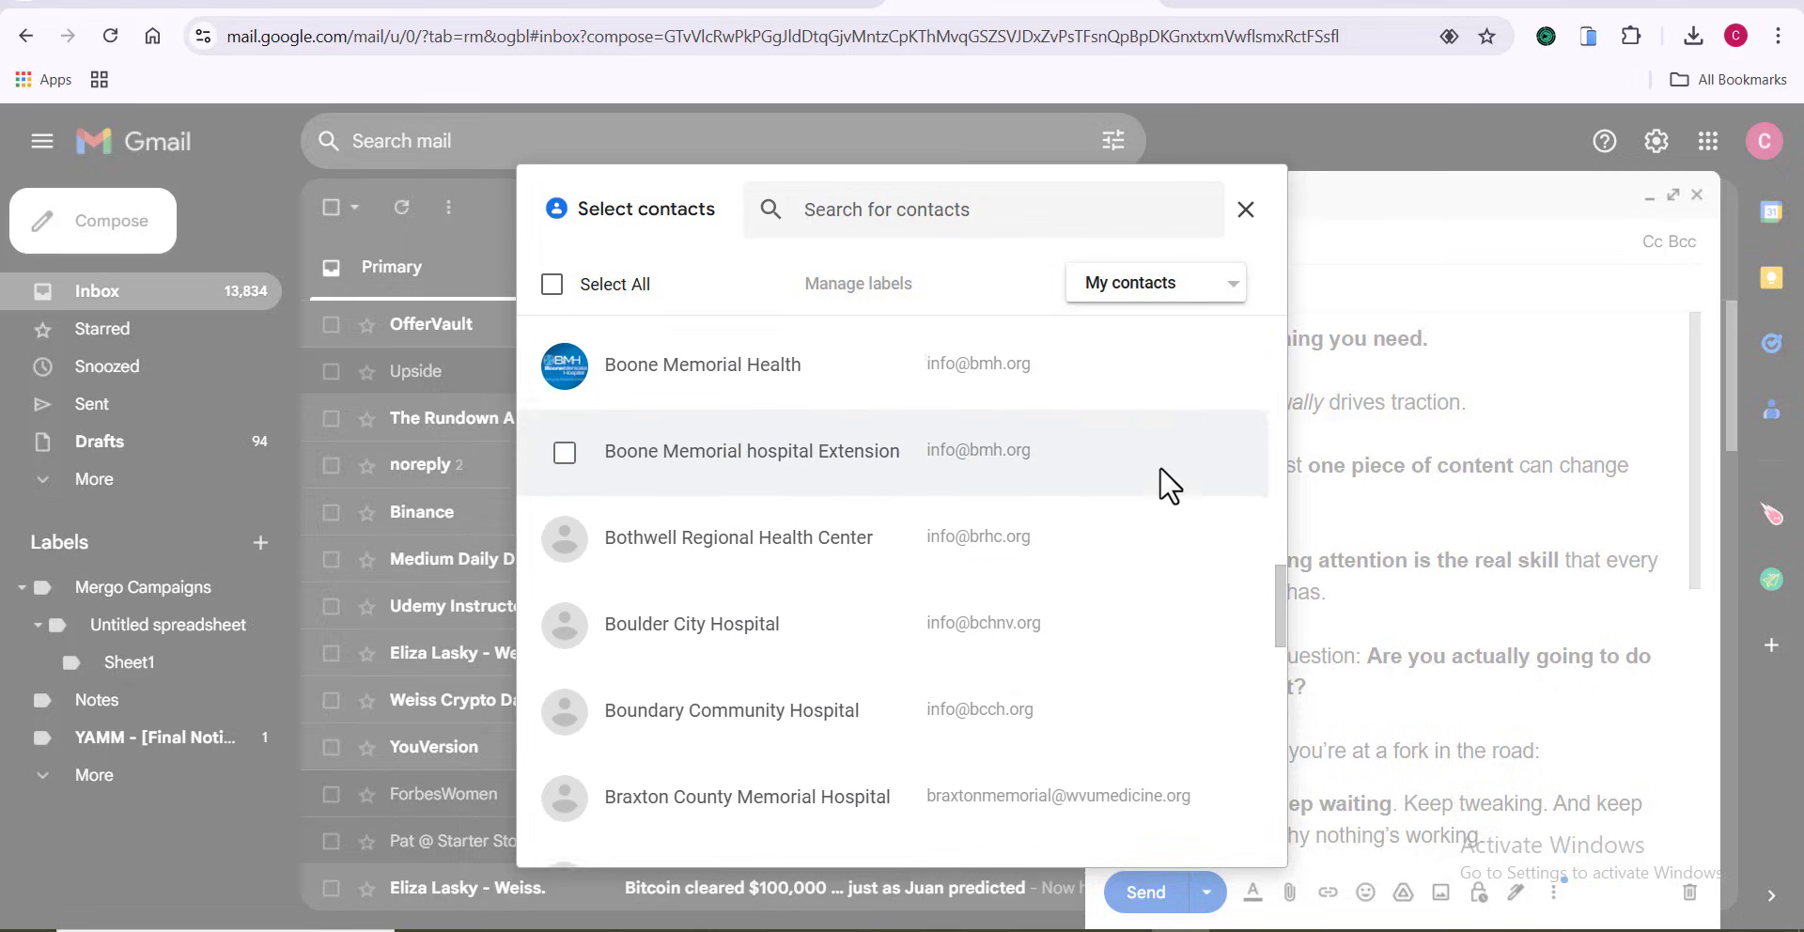
pyautogui.scroll(-5, 1159, 470)
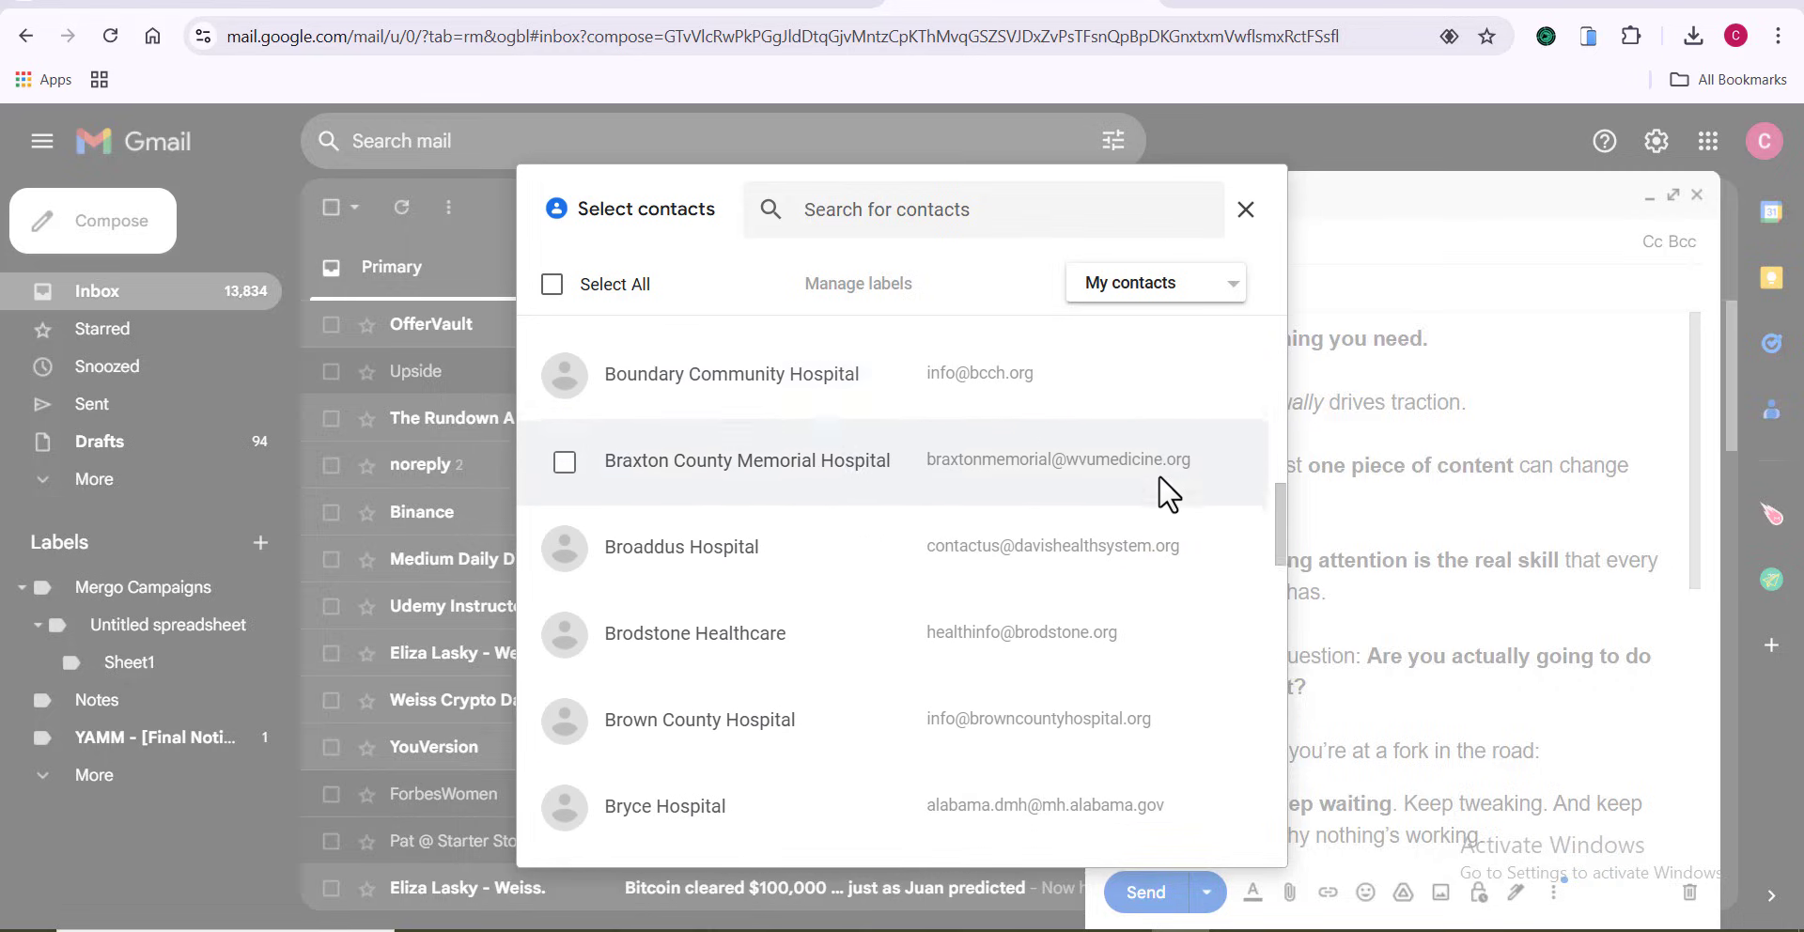
pyautogui.scroll(-5, 1159, 479)
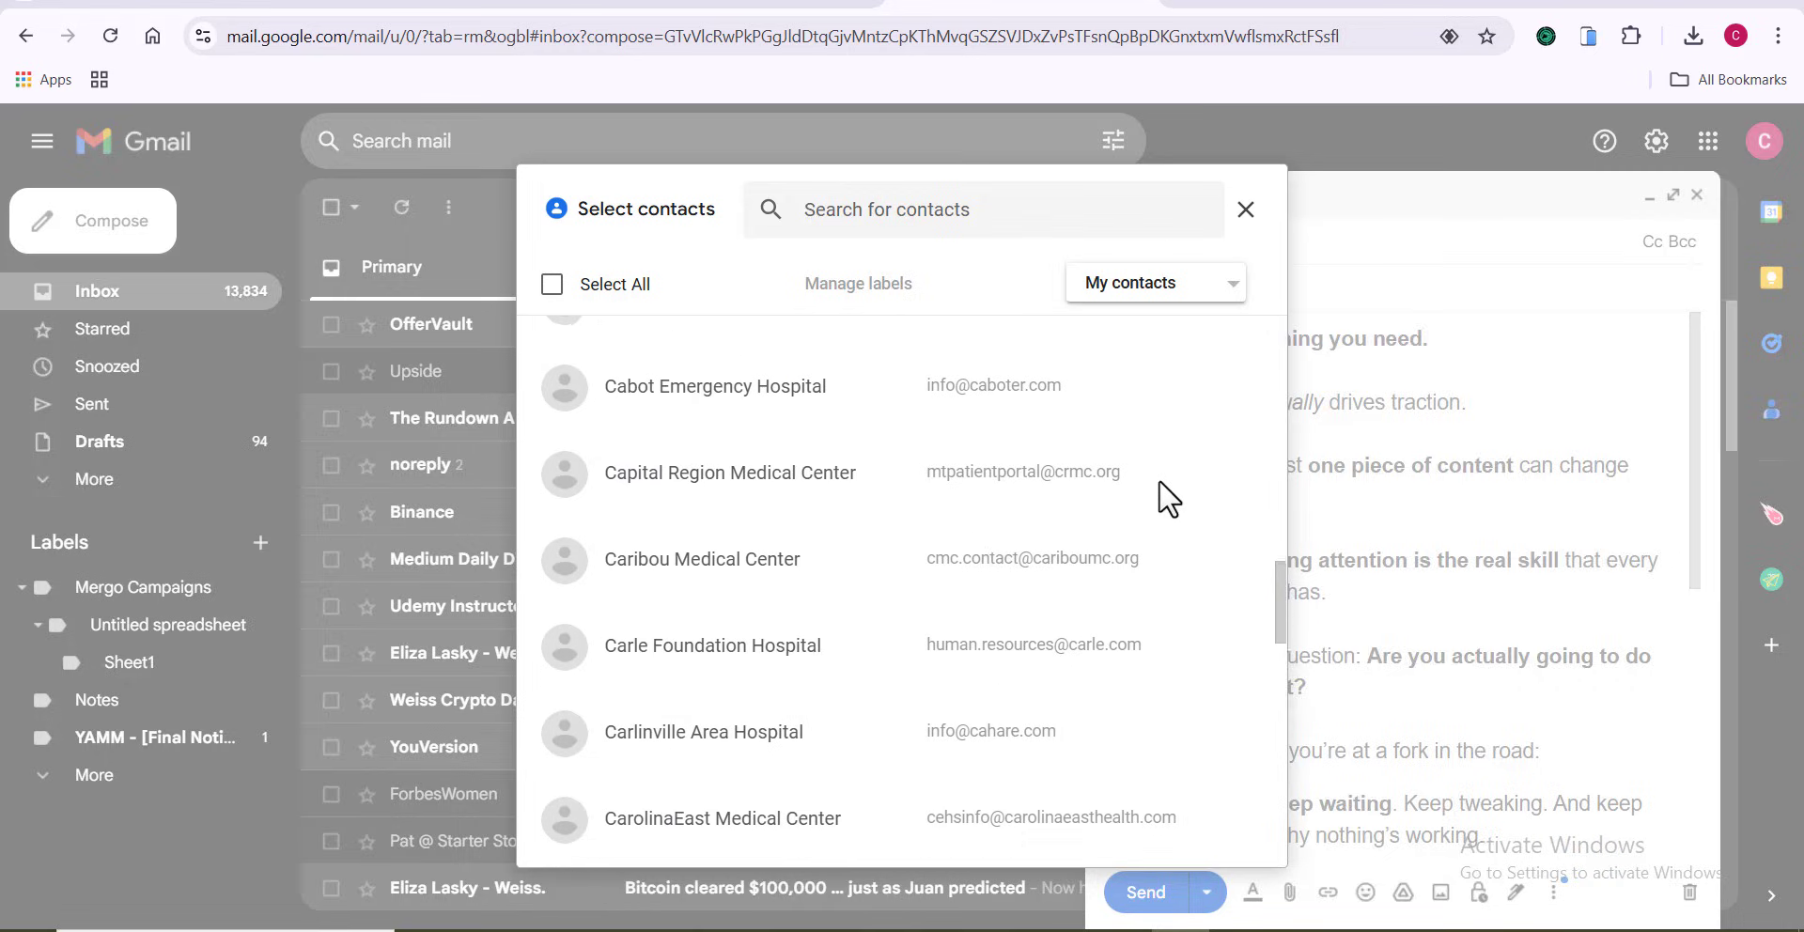
pyautogui.scroll(-6, 1158, 479)
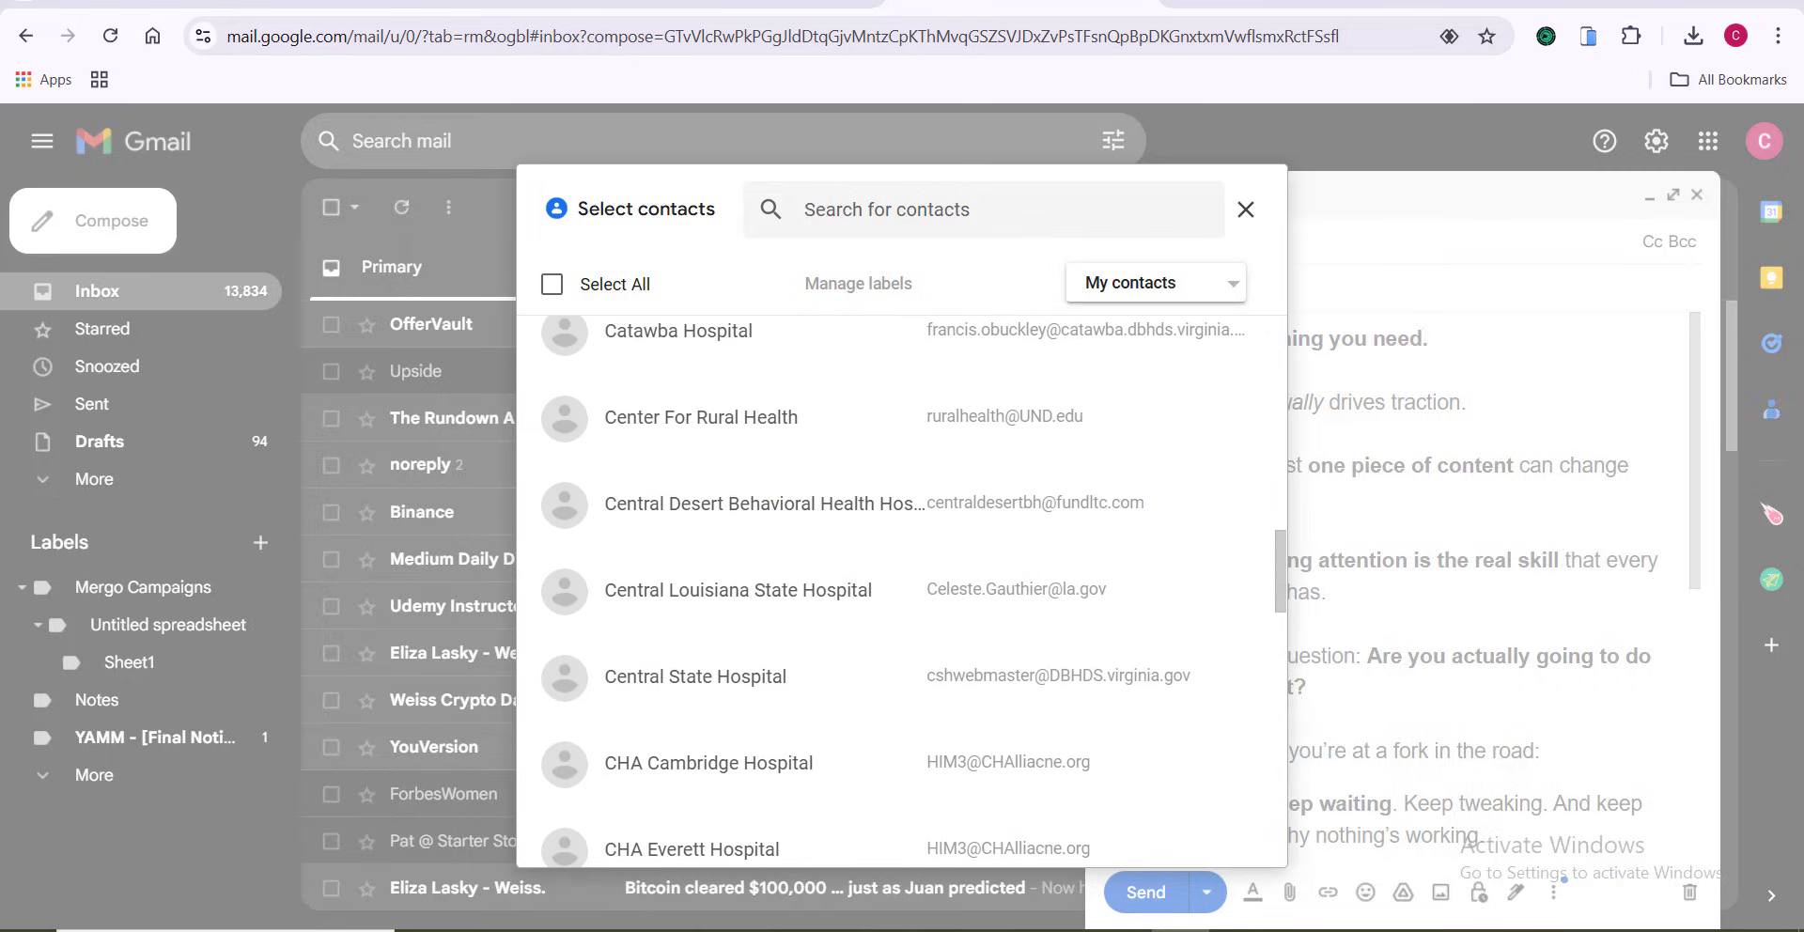
pyautogui.keyDown('shift'); pyautogui.click(618, 669); pyautogui.keyUp('shift')
pyautogui.scroll(-2, 615, 658)
pyautogui.click(553, 297)
pyautogui.scroll(-8, 825, 629)
pyautogui.scroll(-10, 851, 560)
pyautogui.scroll(-7, 857, 556)
pyautogui.scroll(-10, 857, 554)
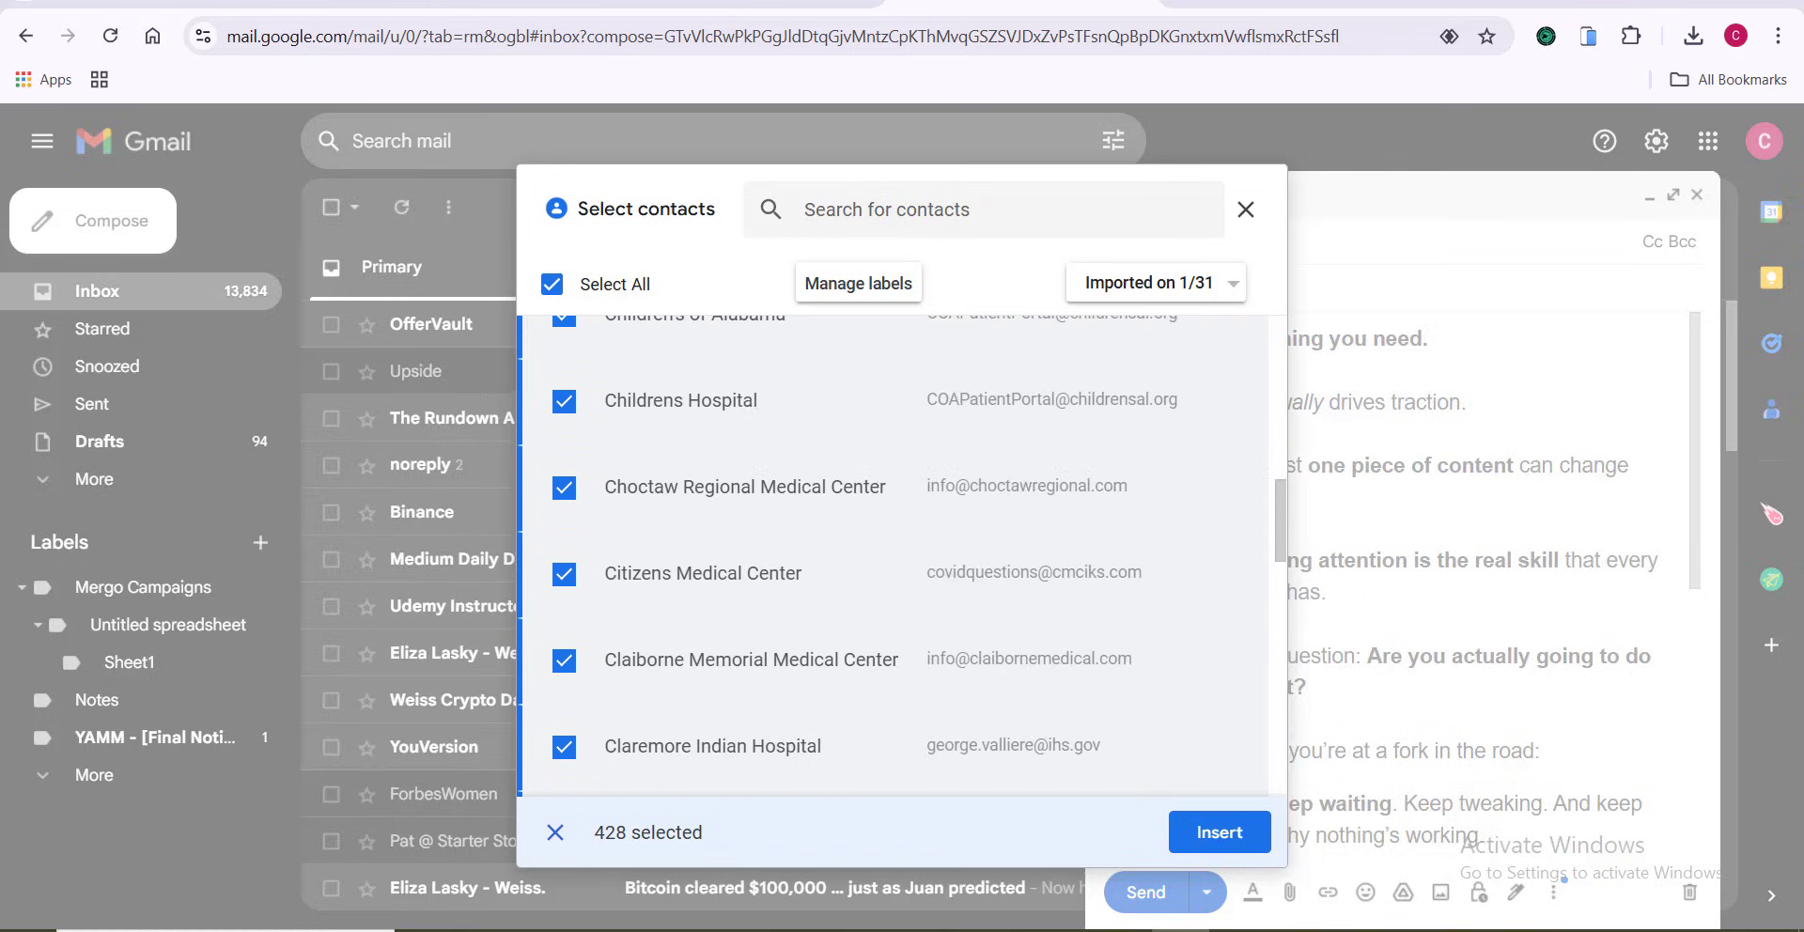
pyautogui.click(1220, 832)
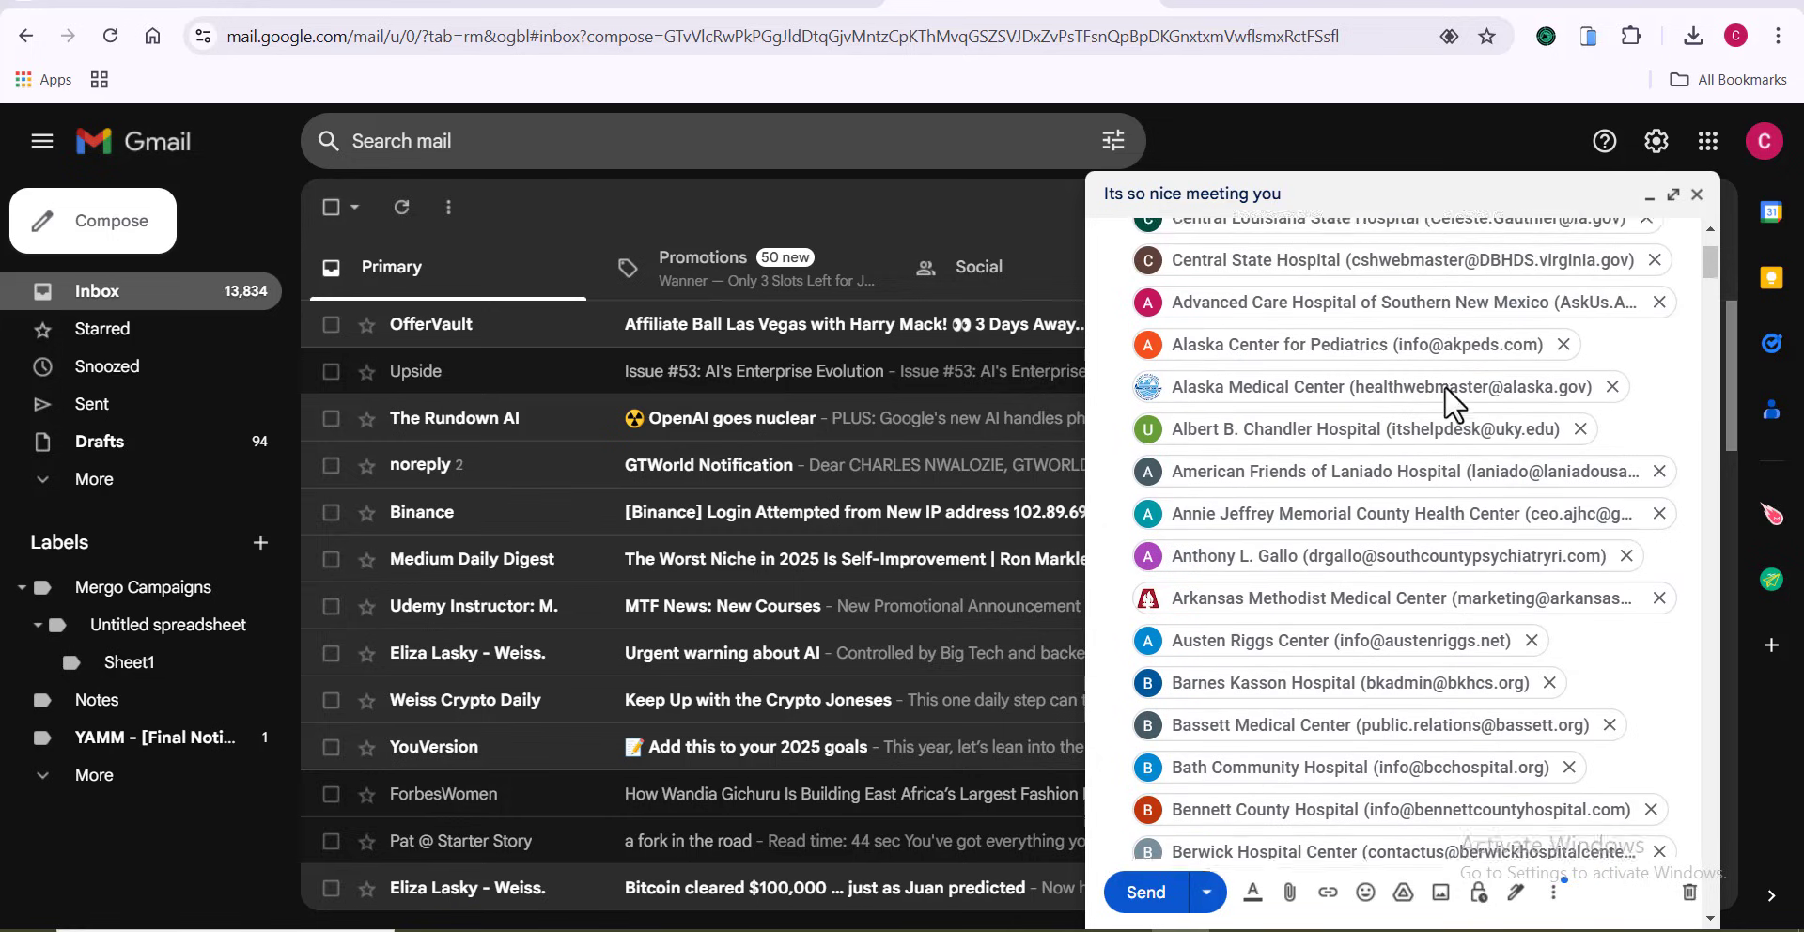
pyautogui.scroll(-8, 1447, 390)
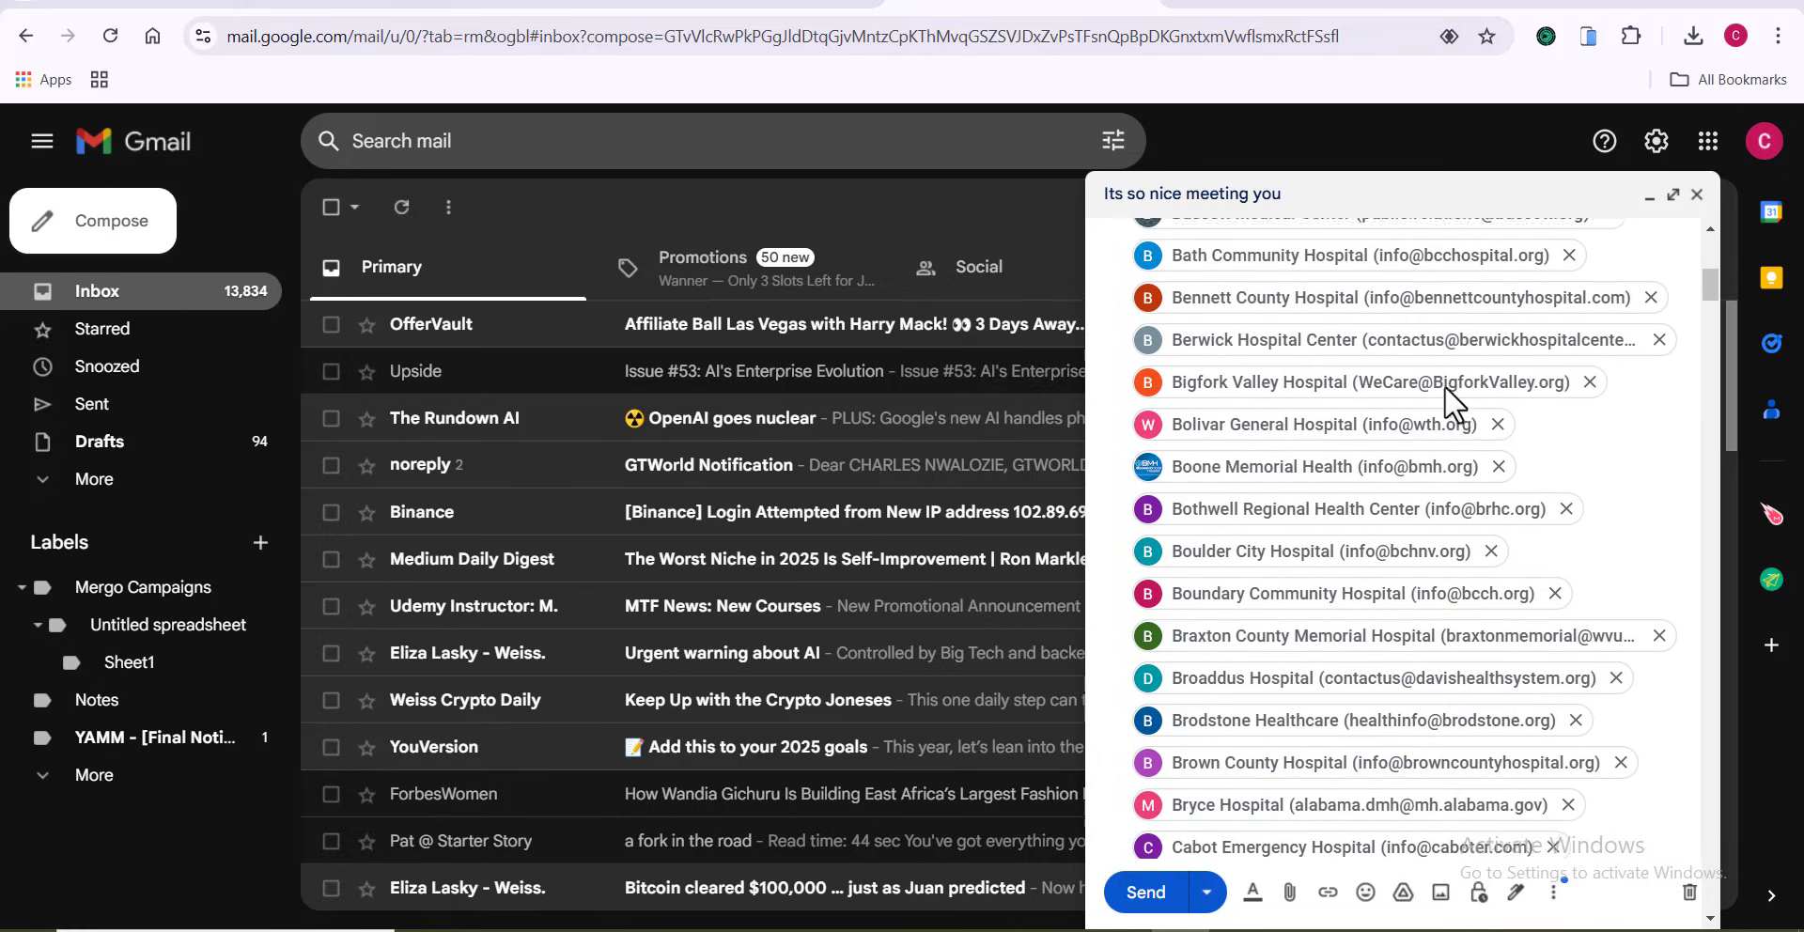
# - Scroll through the long list of hospital recipient chips in the draft's To field
pyautogui.scroll(-8, 1444, 387)
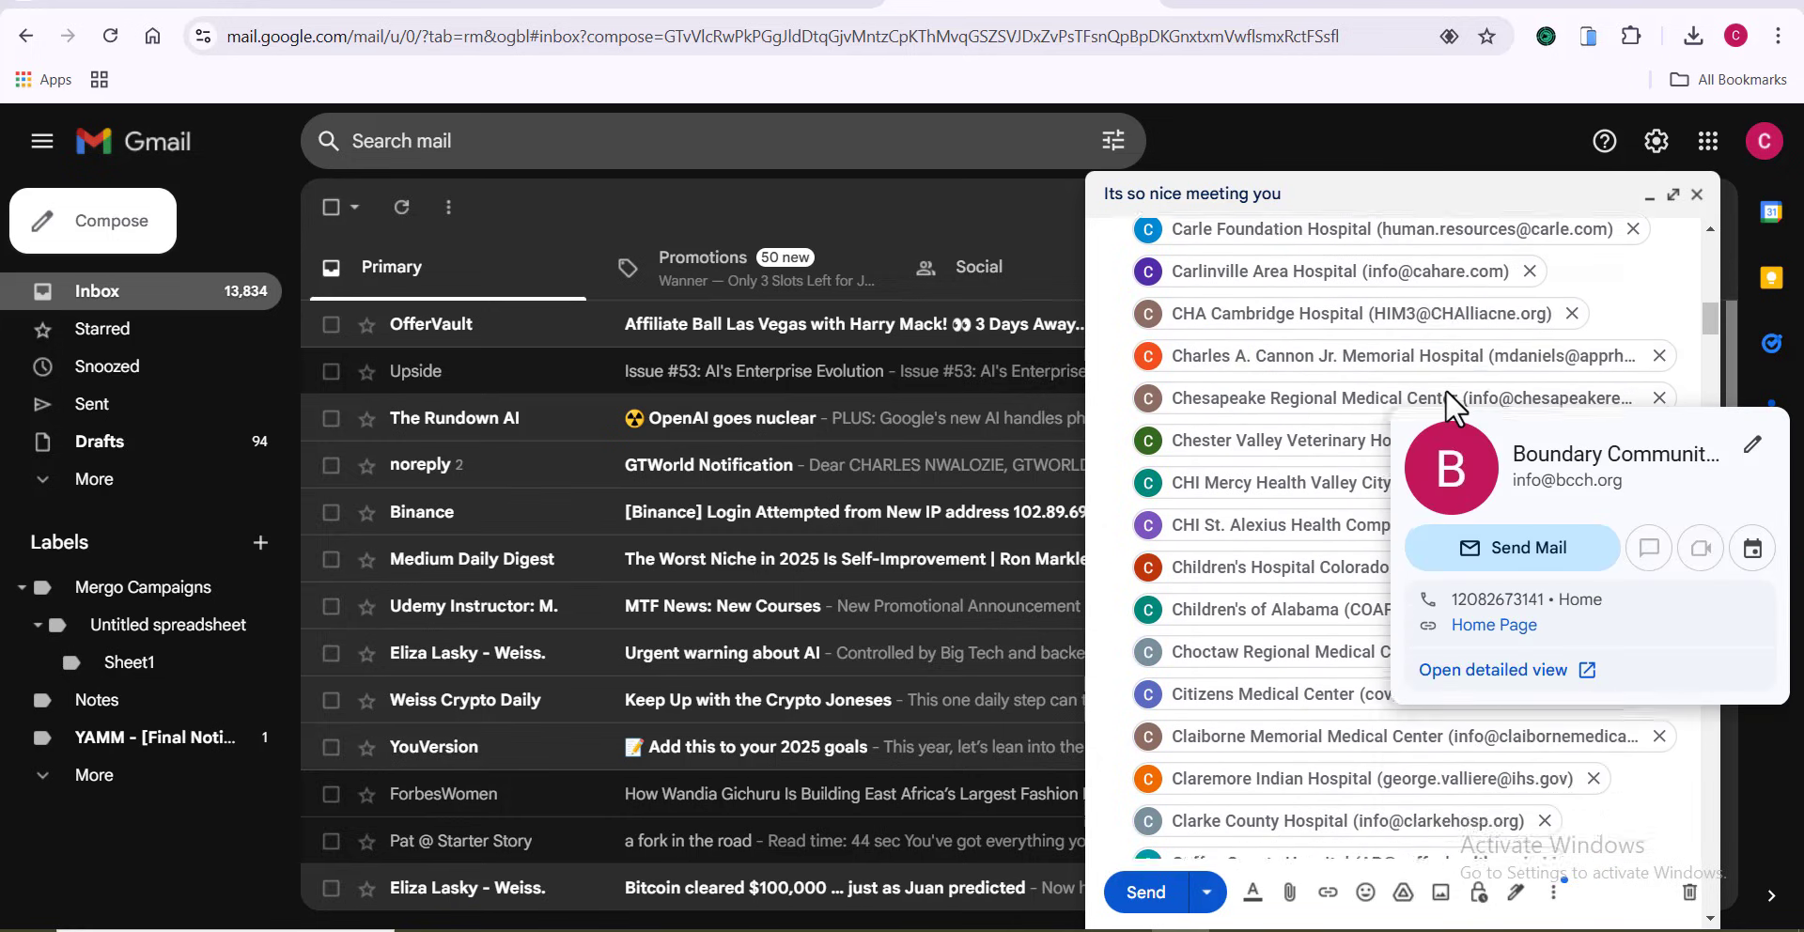
pyautogui.scroll(-7, 1445, 389)
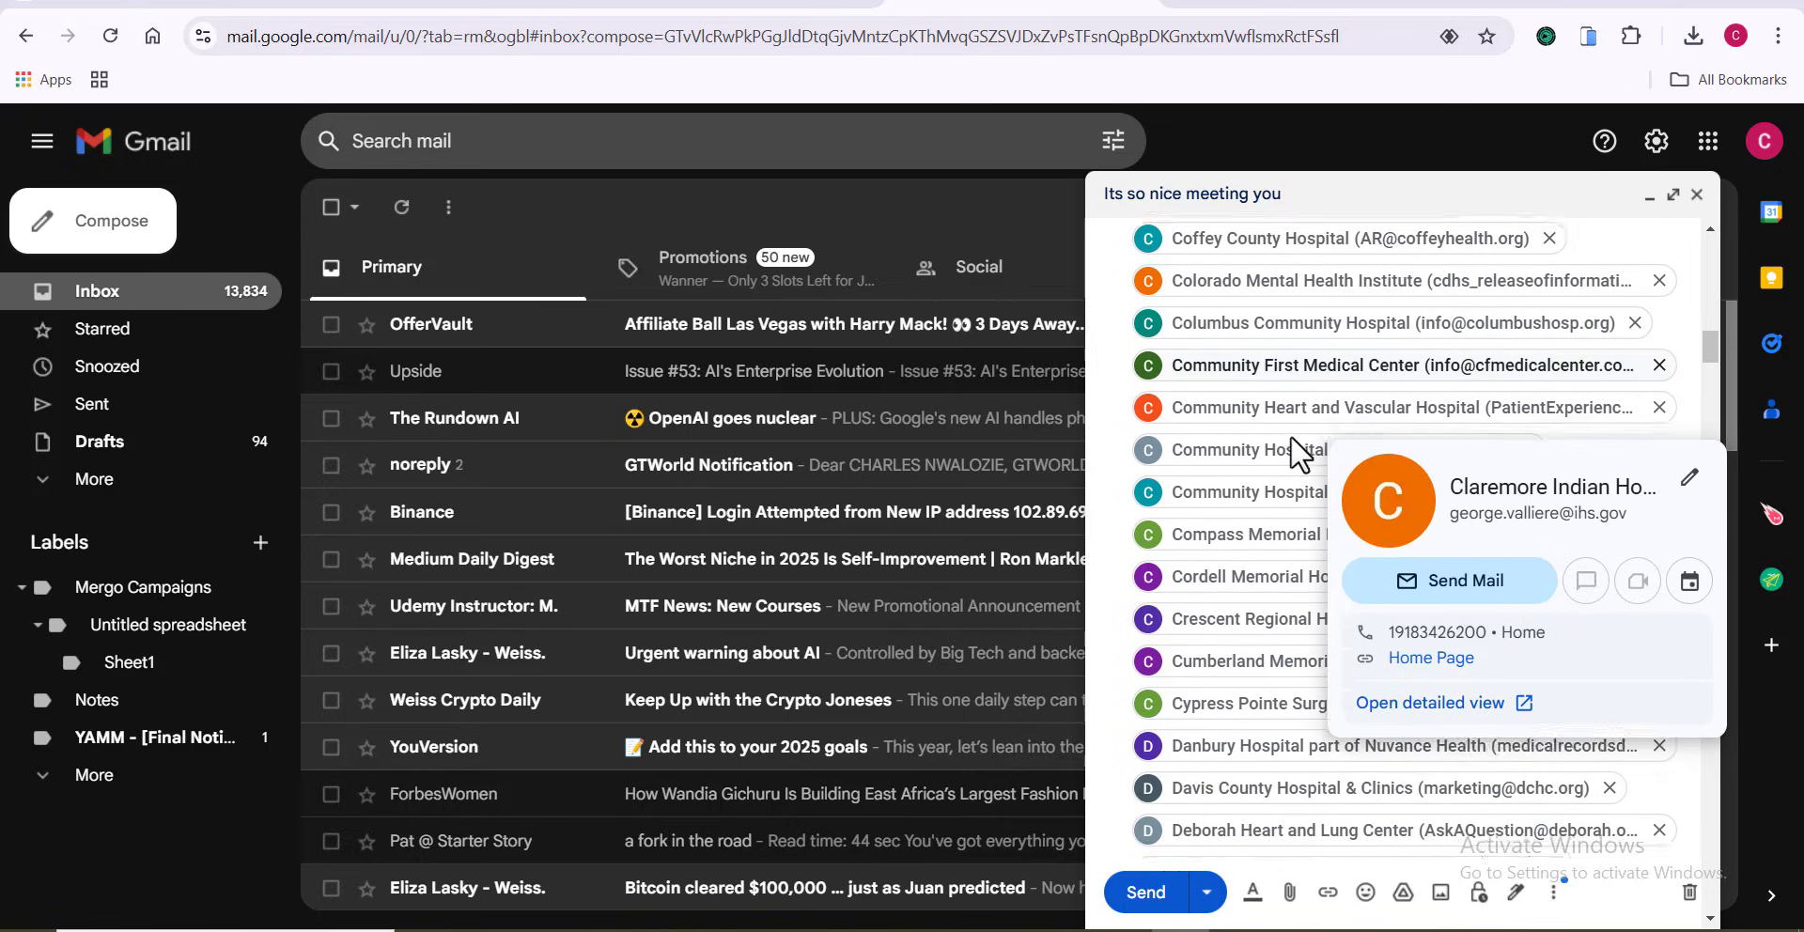
pyautogui.scroll(-8, 1288, 436)
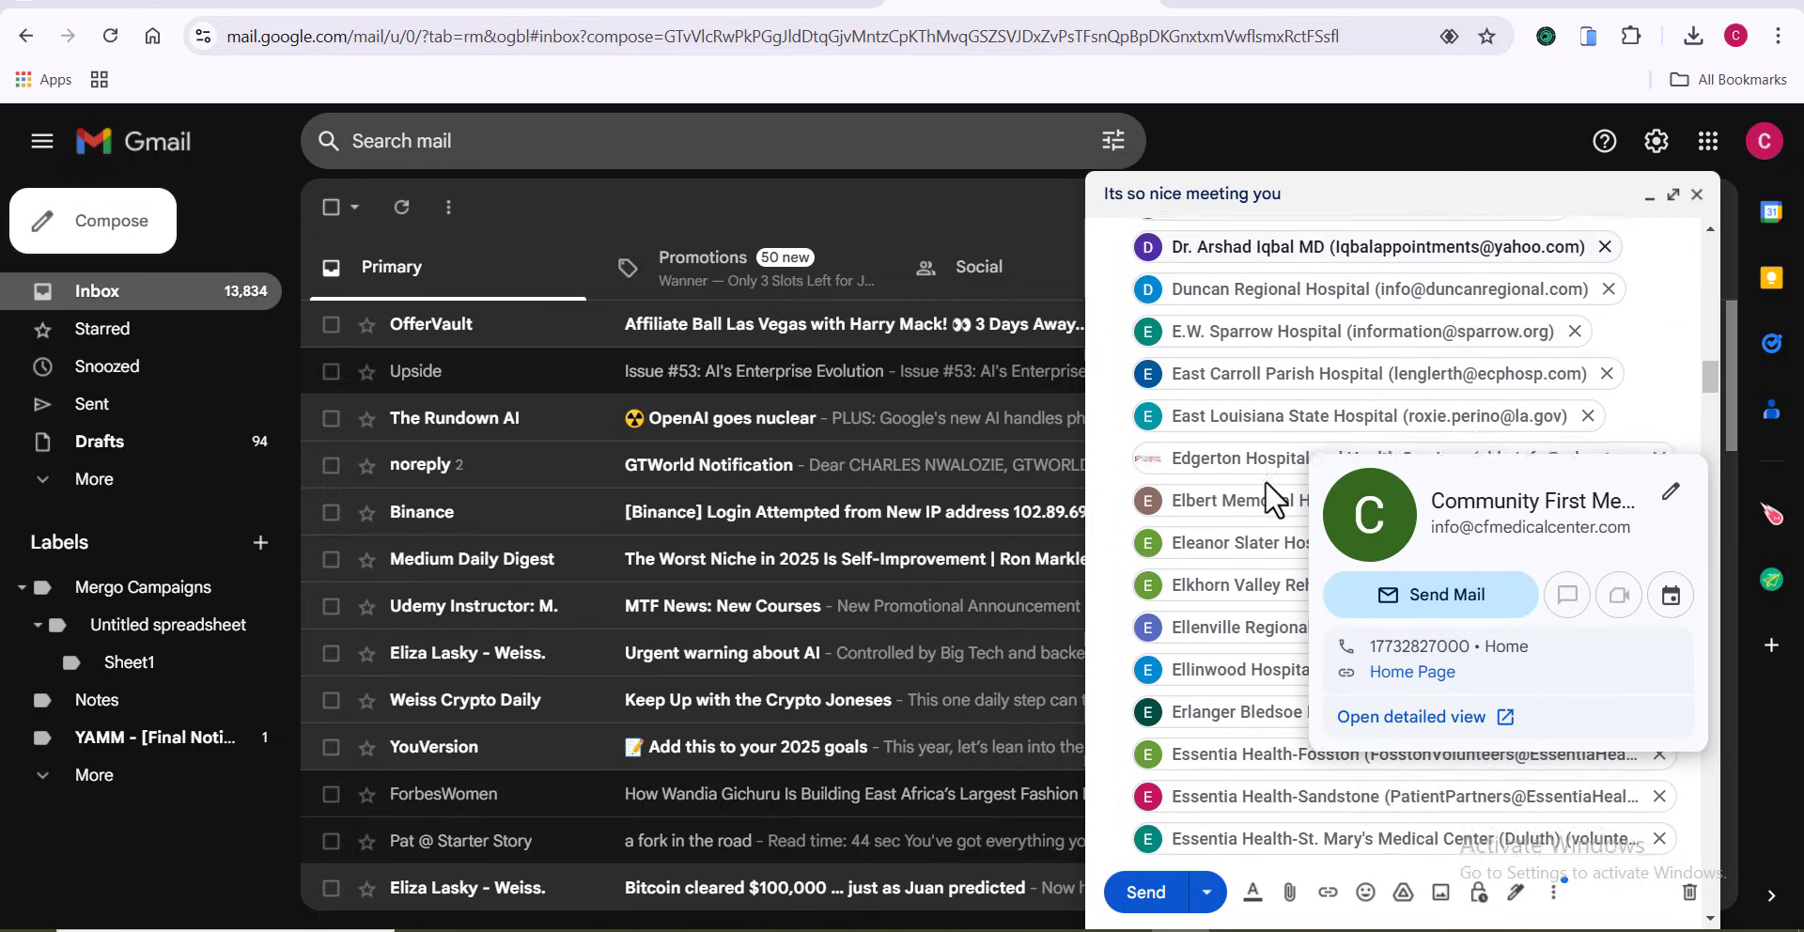
pyautogui.scroll(-7, 1264, 481)
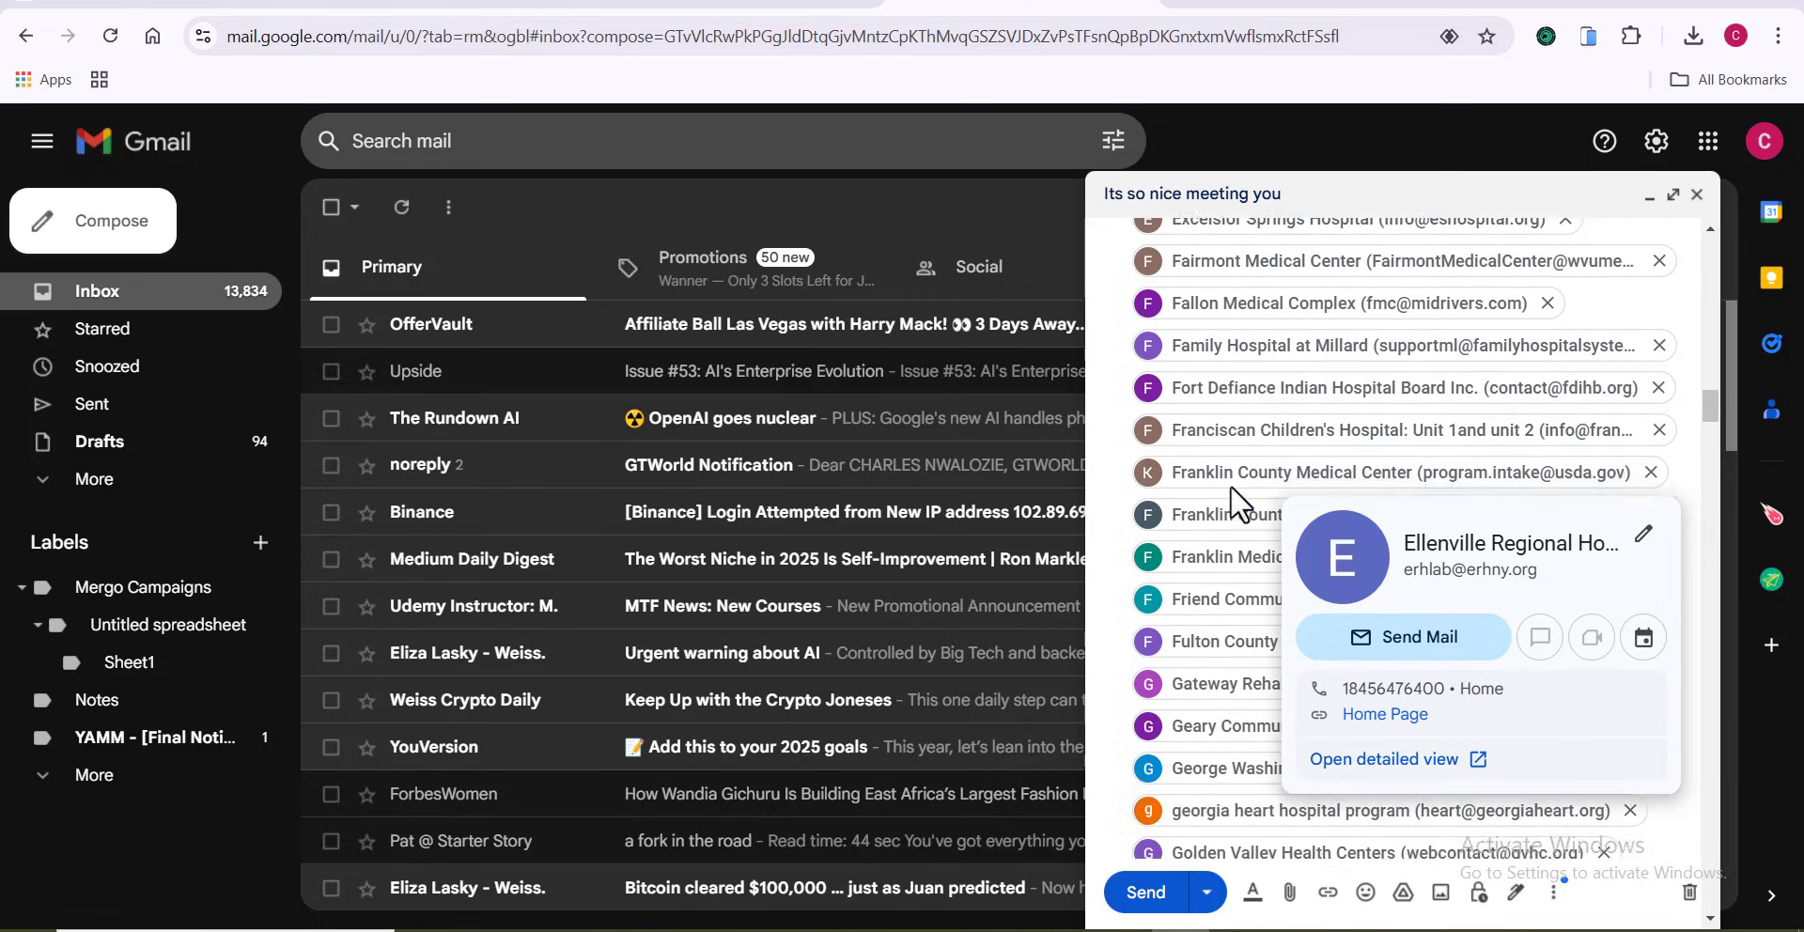
pyautogui.scroll(-6, 1221, 488)
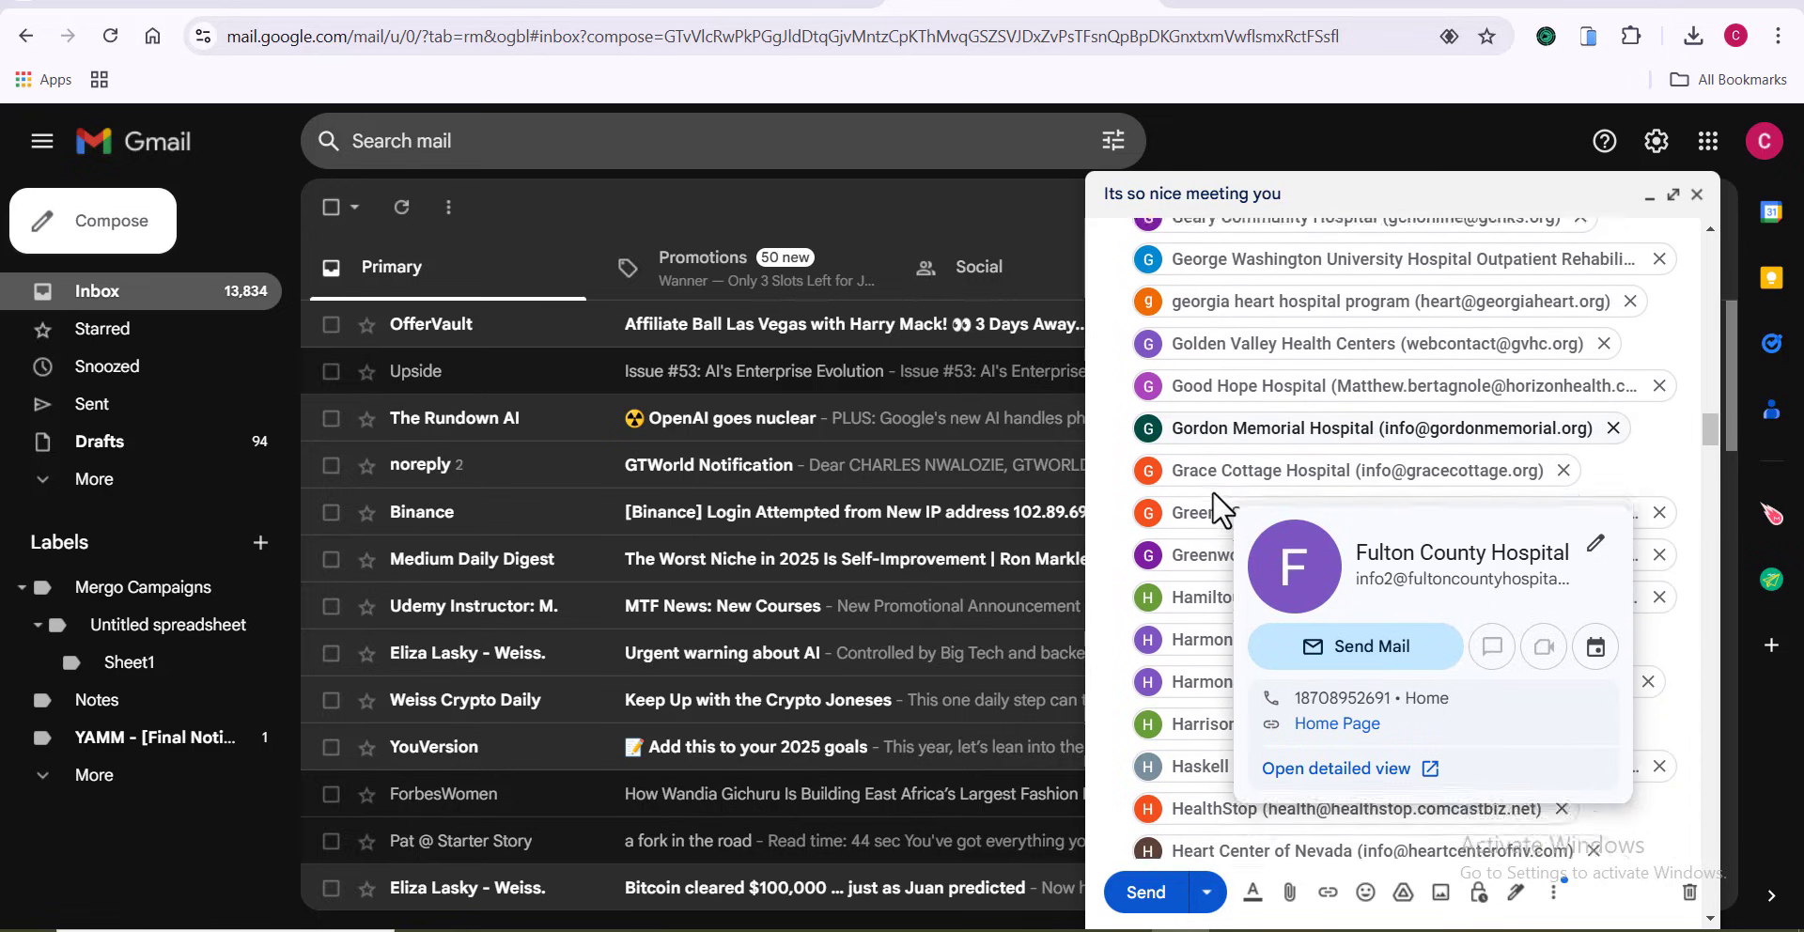
pyautogui.scroll(-7, 1212, 490)
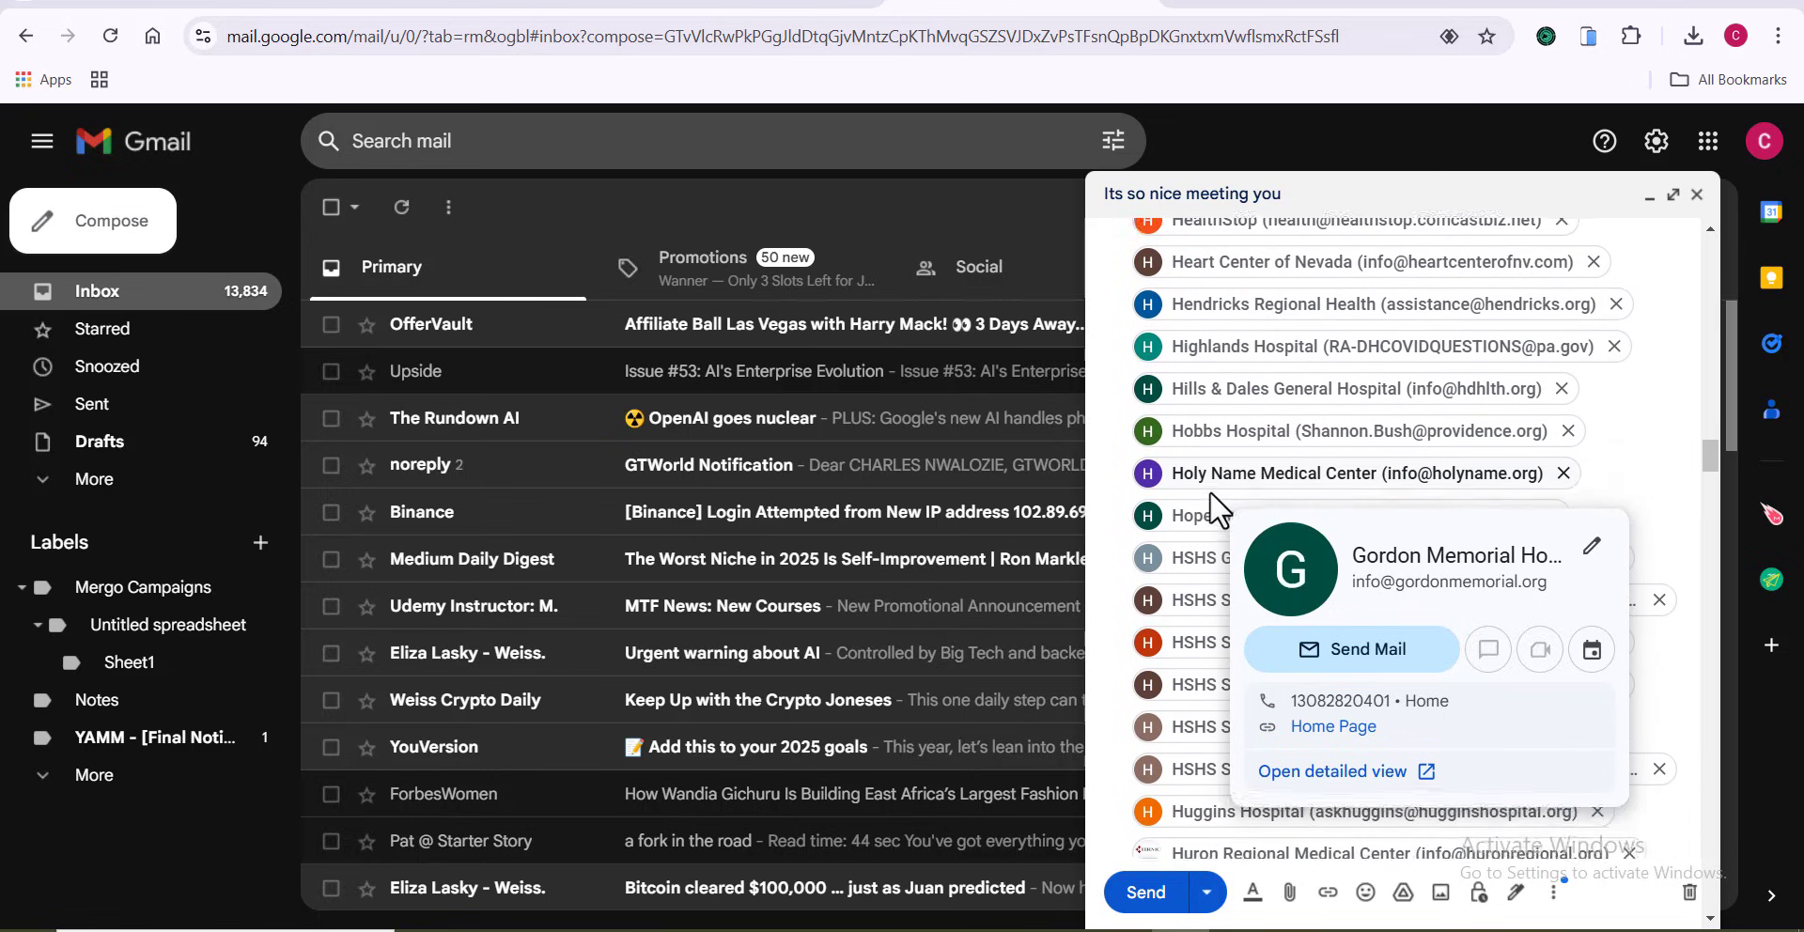
pyautogui.scroll(-2, 1209, 490)
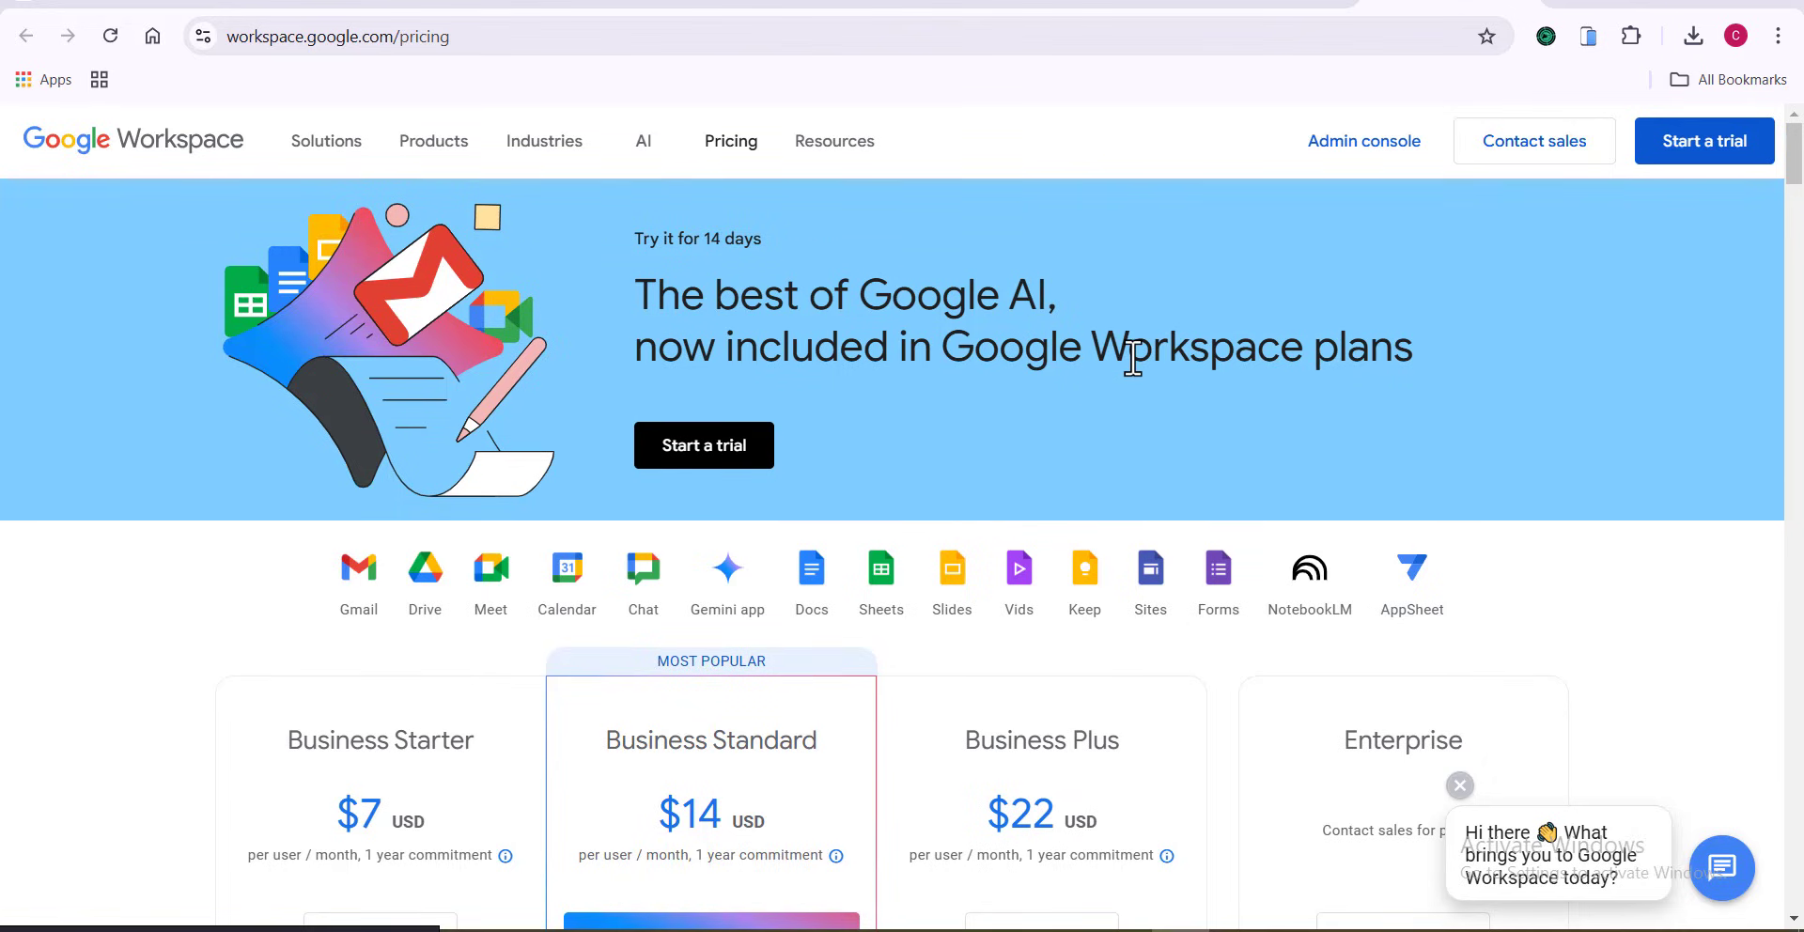
# - Scroll the Workspace pricing page comparing Business Starter, Standard, Plus and Enterprise plans
pyautogui.scroll(-5, 1135, 362)
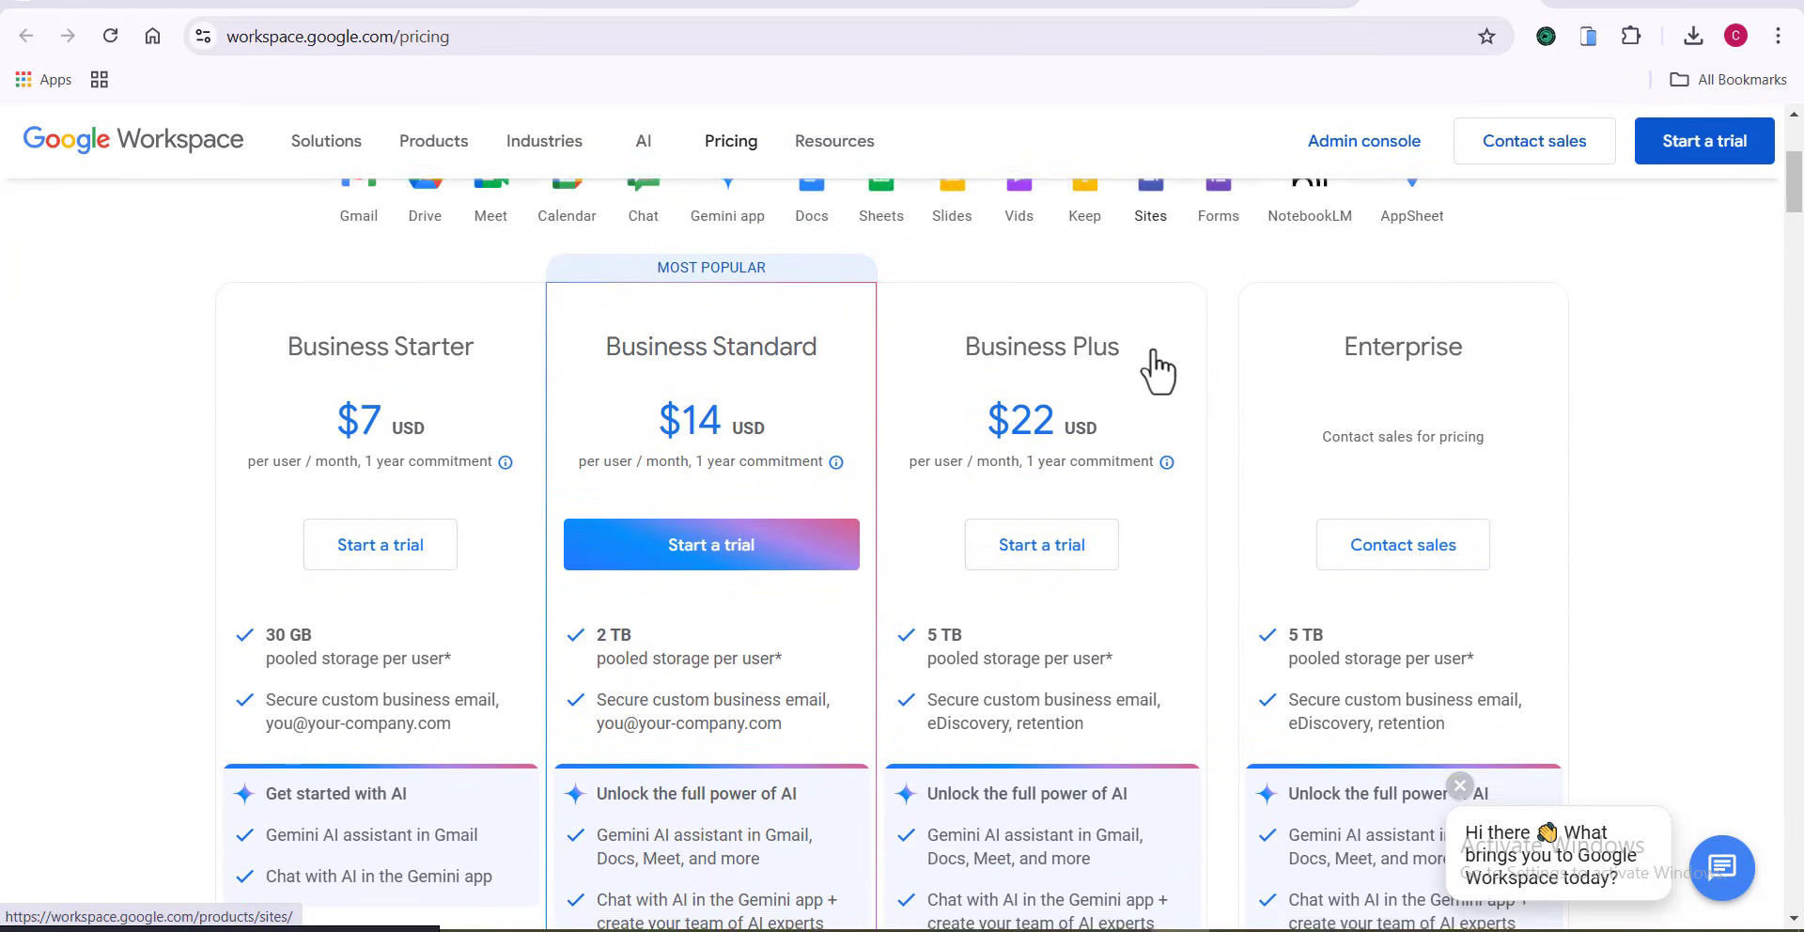
pyautogui.scroll(-3, 1157, 371)
pyautogui.scroll(-8, 1154, 335)
pyautogui.scroll(10, 1155, 329)
pyautogui.scroll(1, 1158, 343)
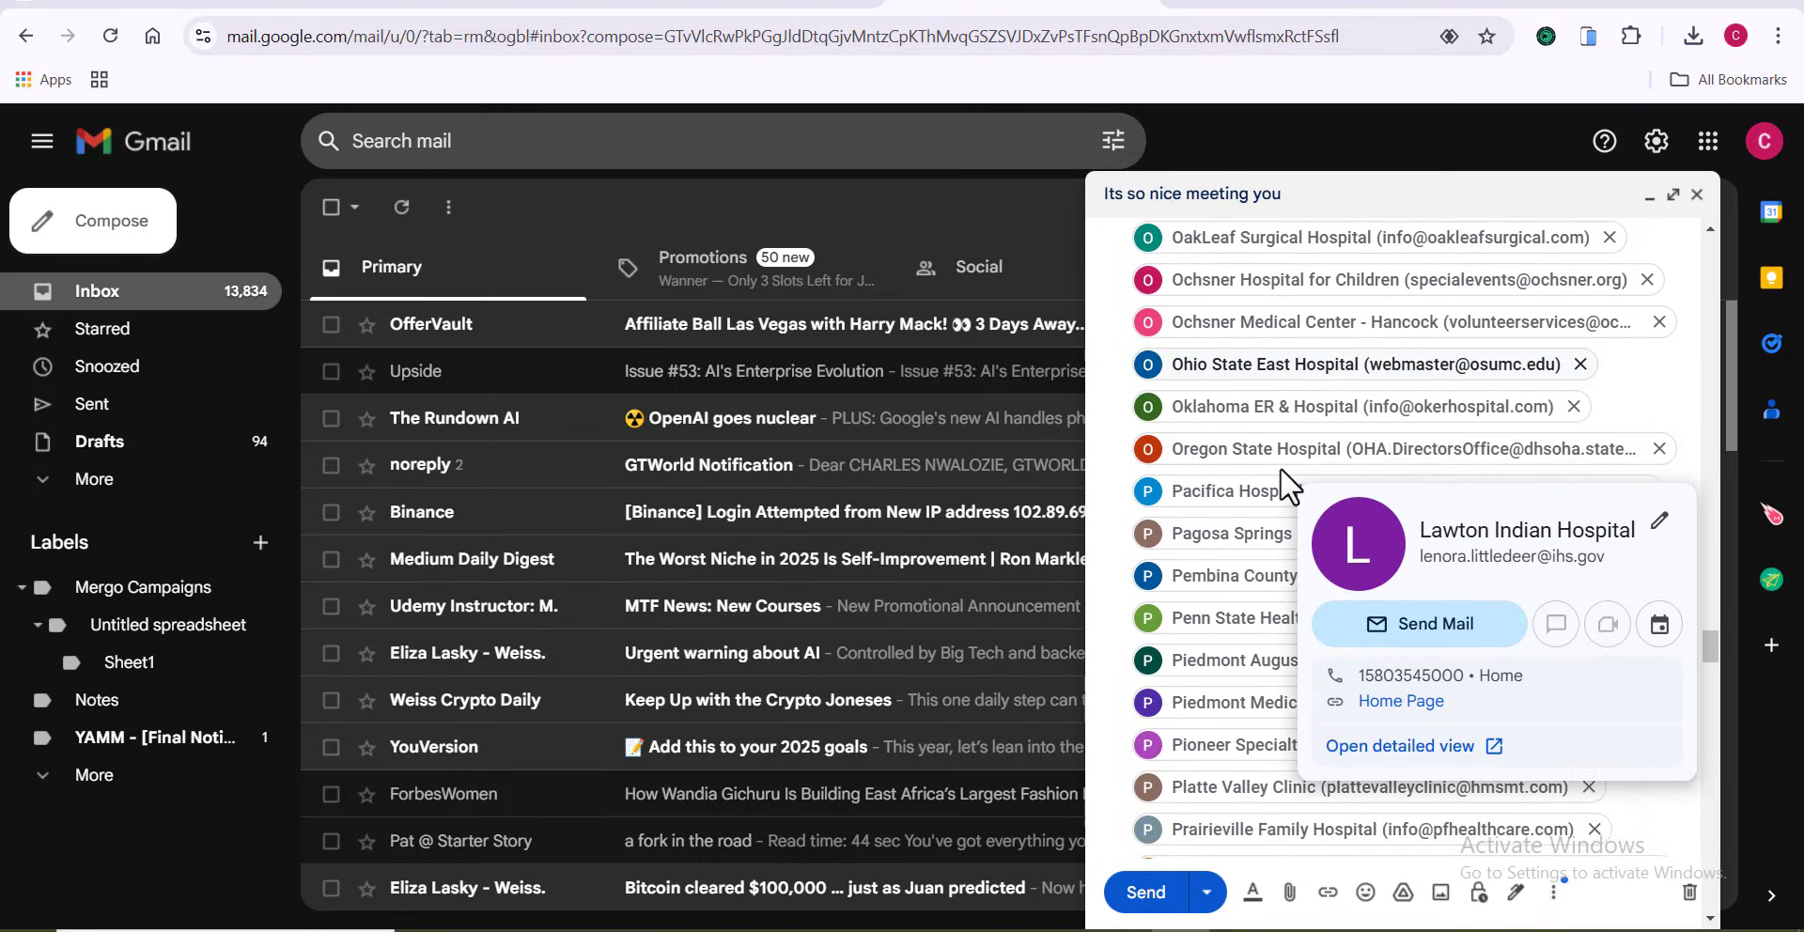
pyautogui.scroll(-5, 1280, 469)
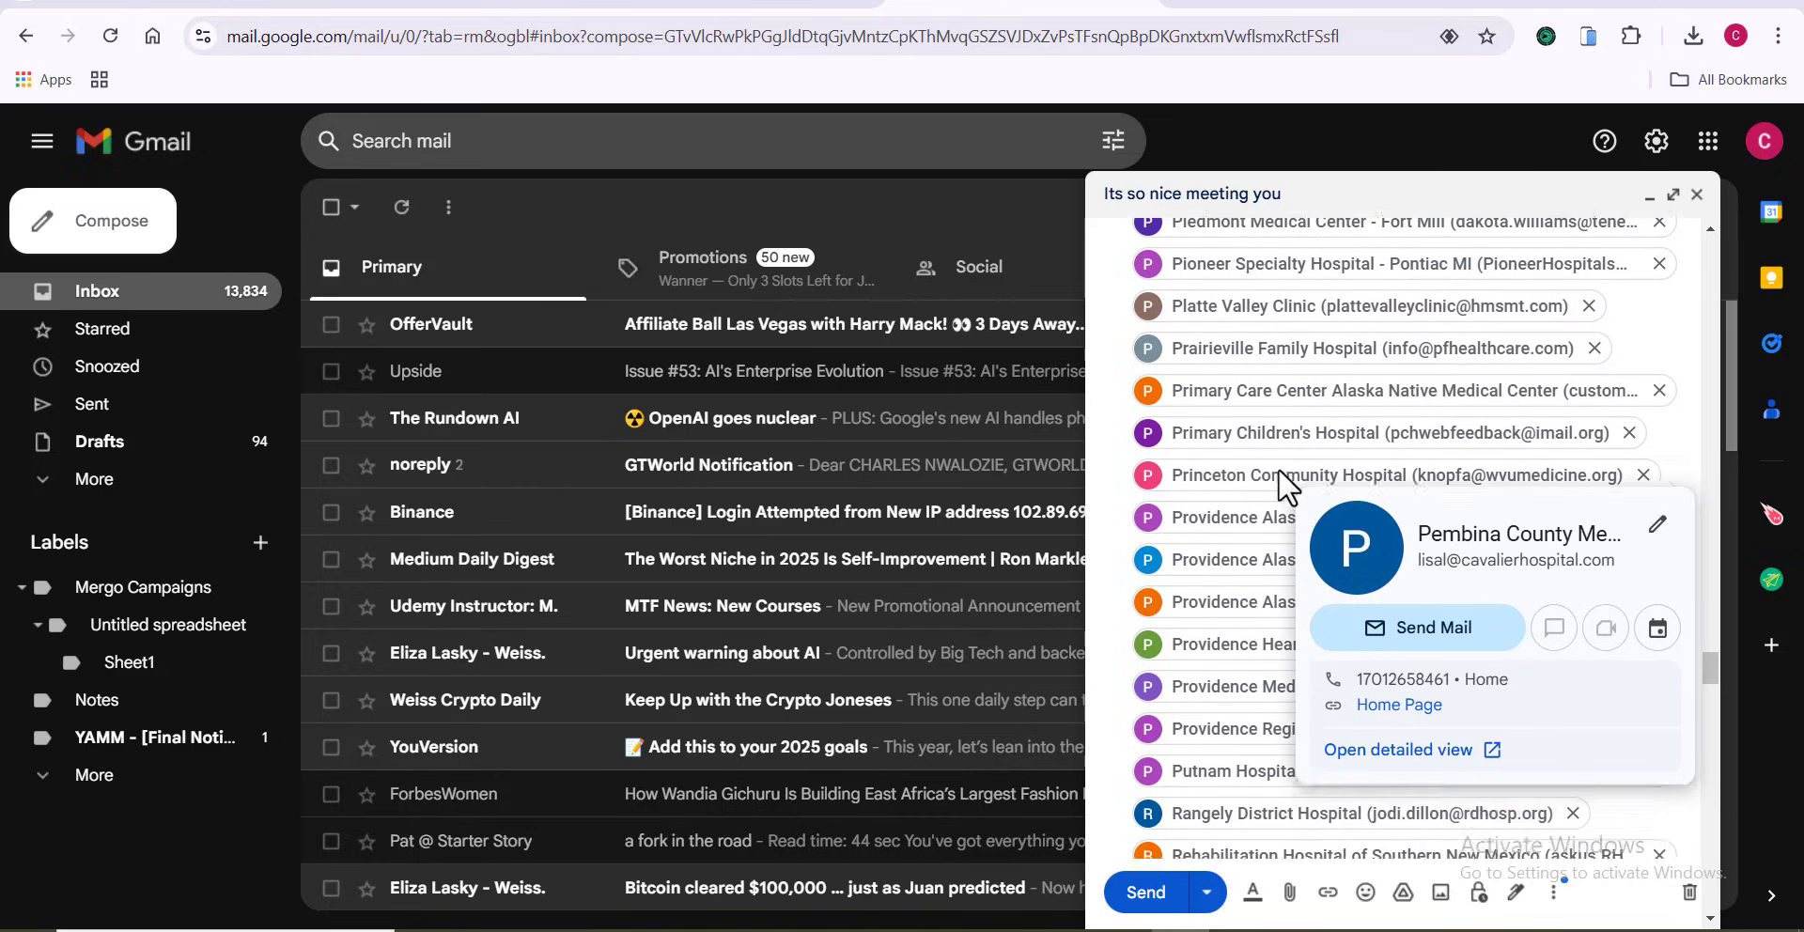
pyautogui.scroll(-5, 1279, 470)
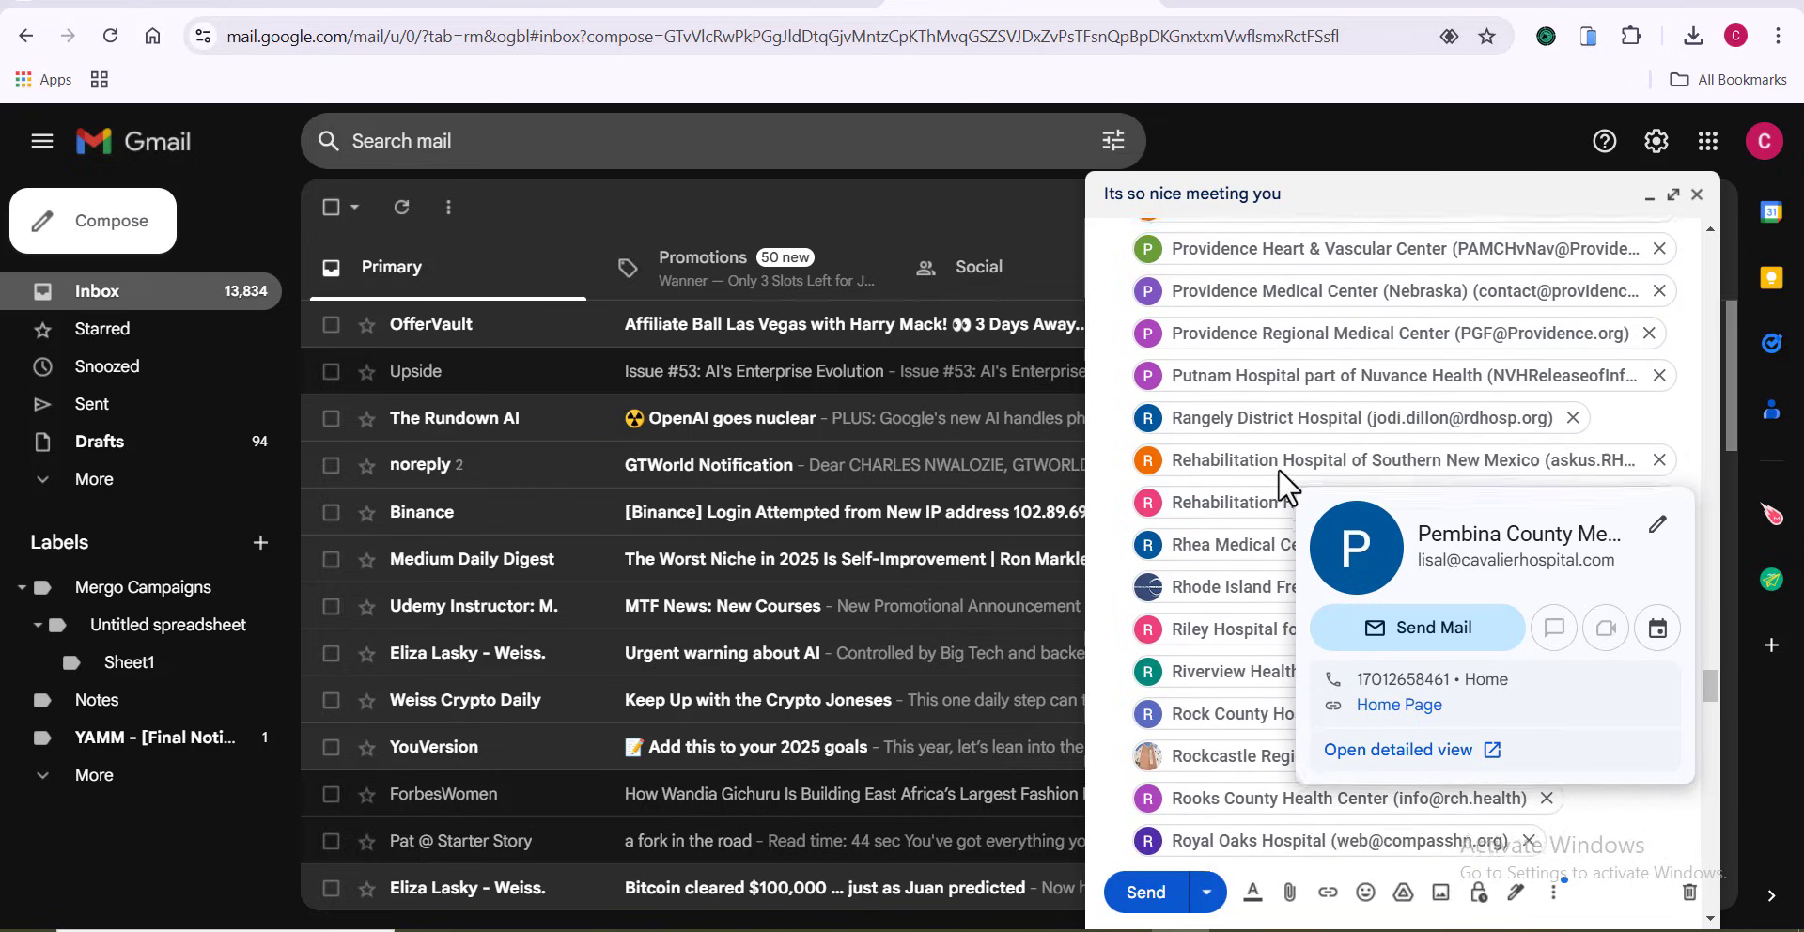
pyautogui.scroll(-5, 1277, 468)
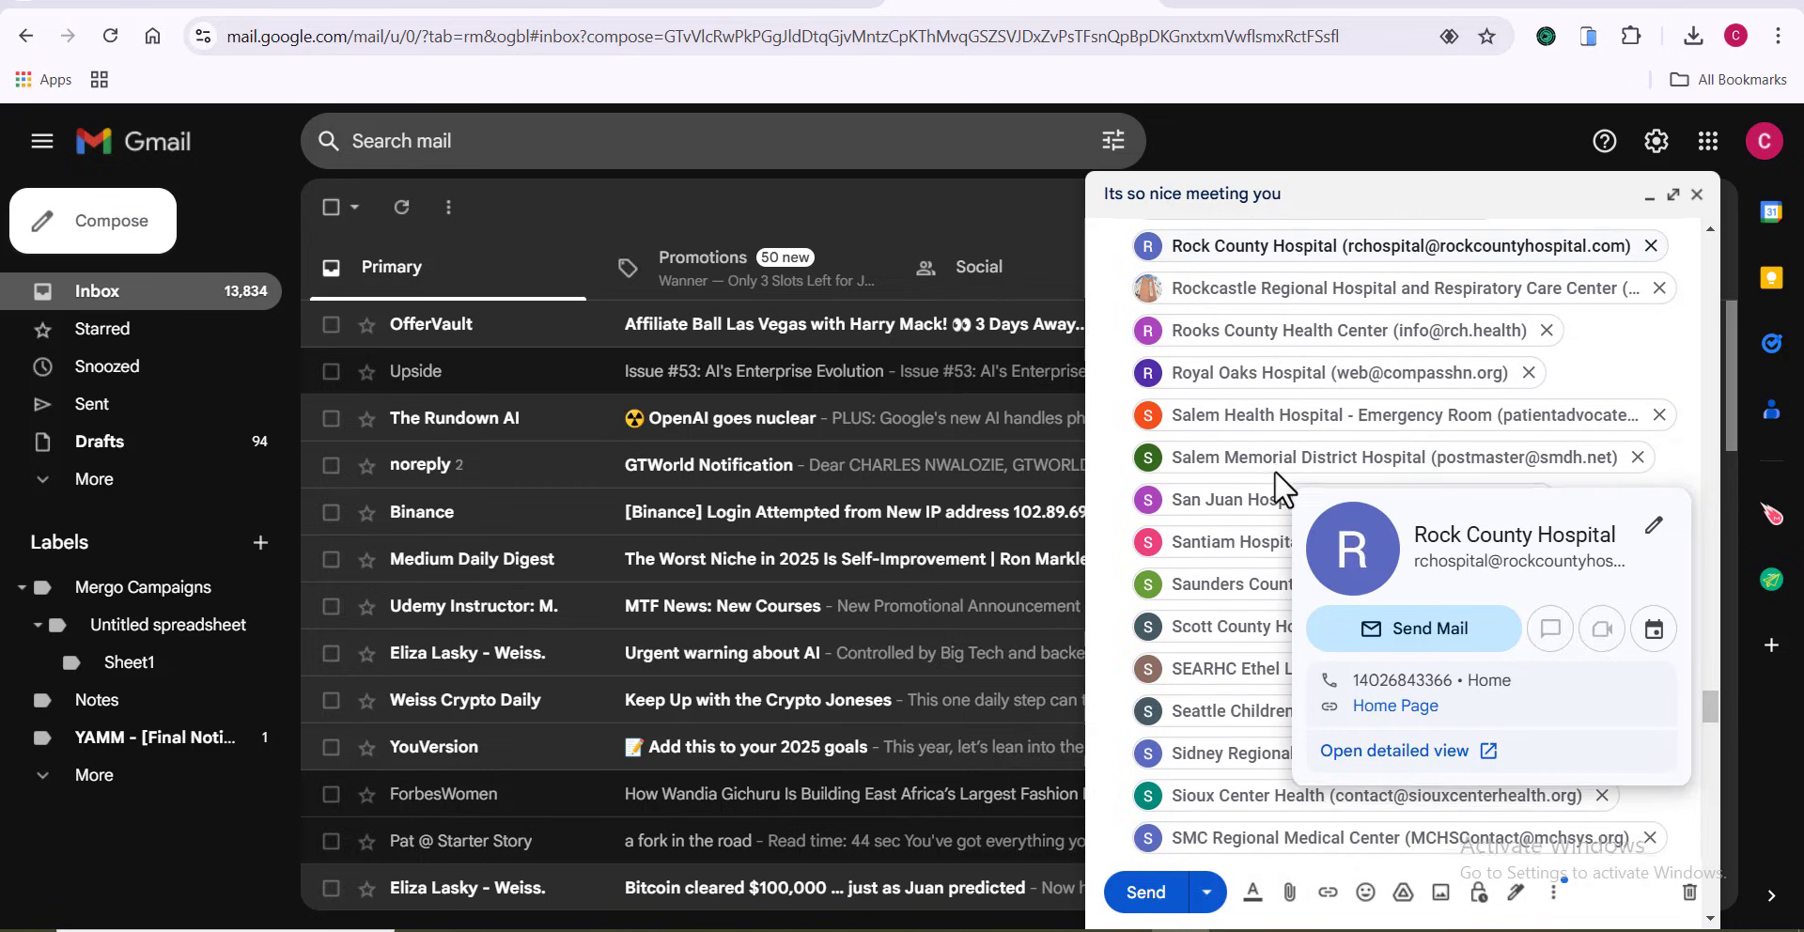
pyautogui.scroll(-3, 1273, 470)
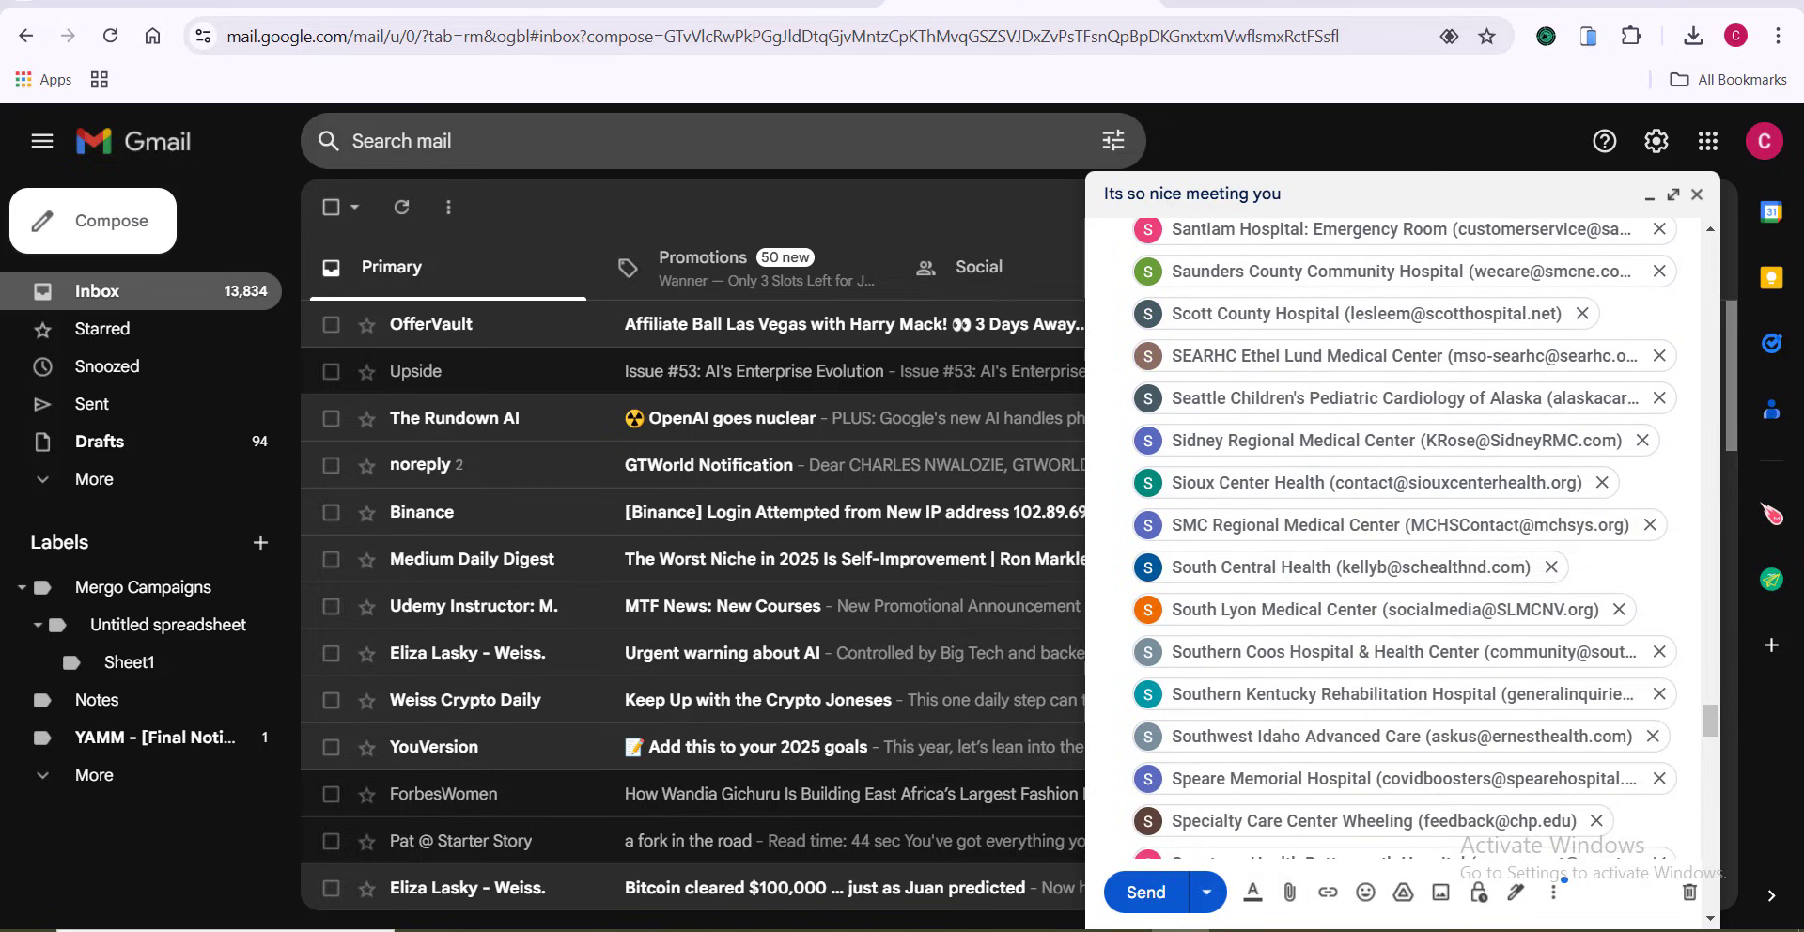
# - Return to the Workspace pricing tab and review each plan's price, storage and features through the footnotes
pyautogui.hotkey('ctrl', 'Tab')
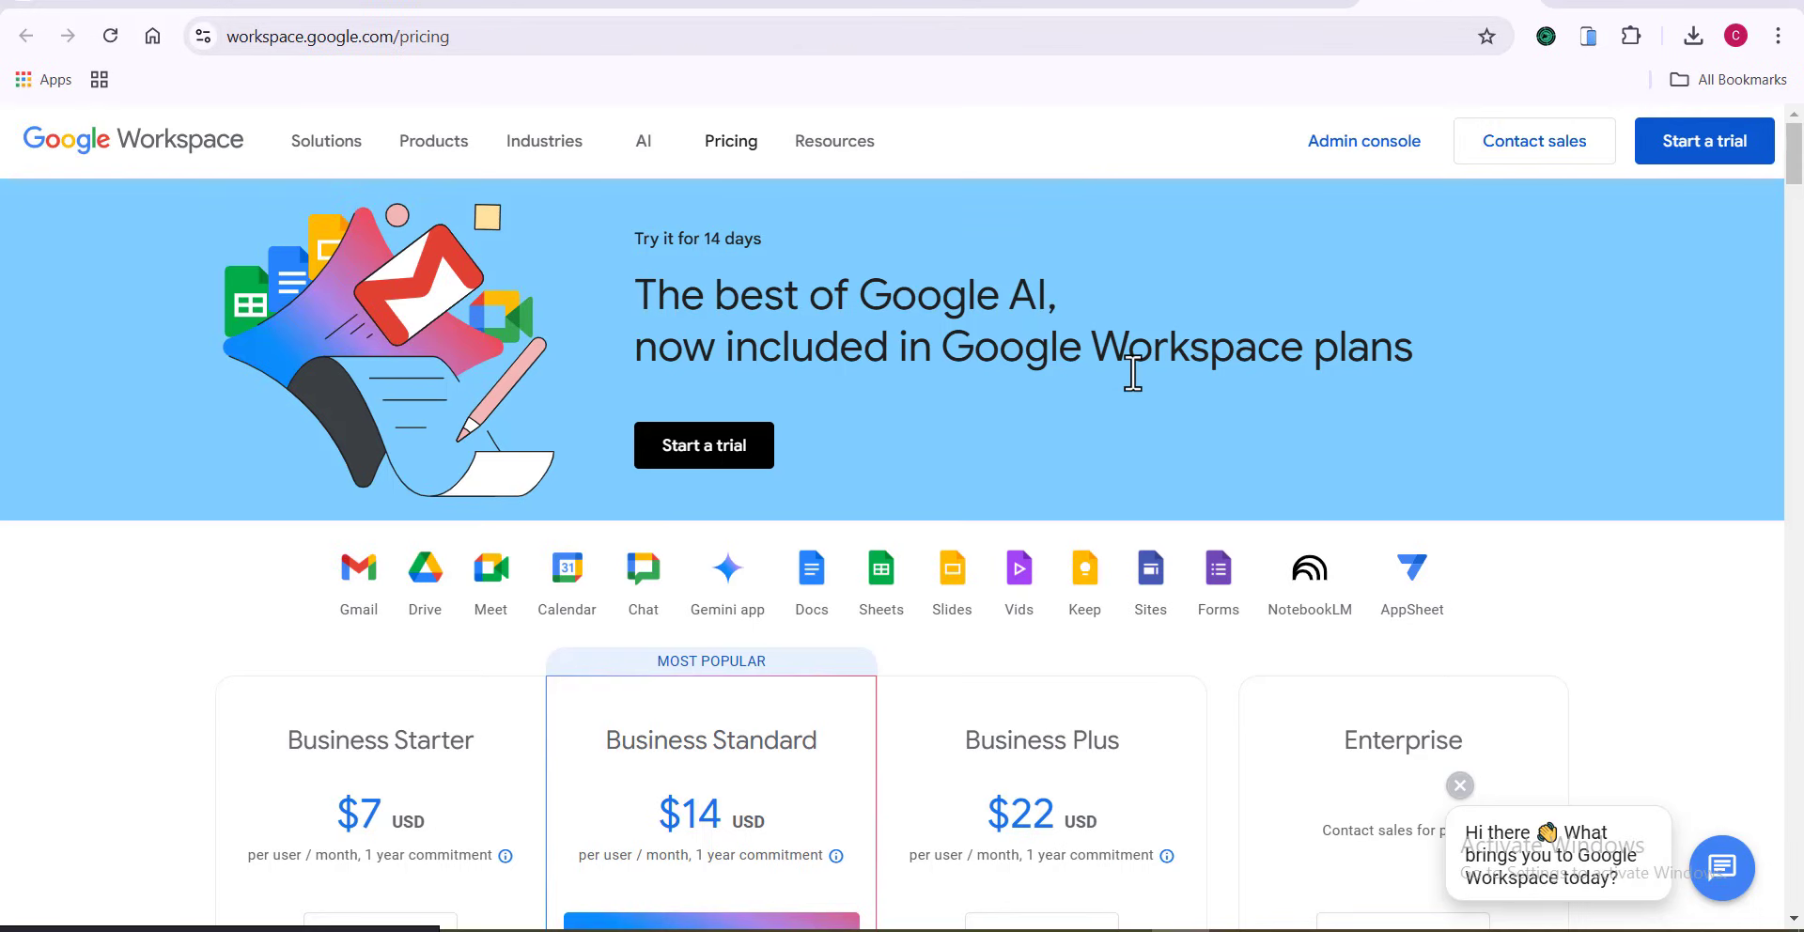
pyautogui.scroll(-1, 1132, 372)
pyautogui.scroll(1, 1136, 364)
pyautogui.scroll(-5, 1135, 357)
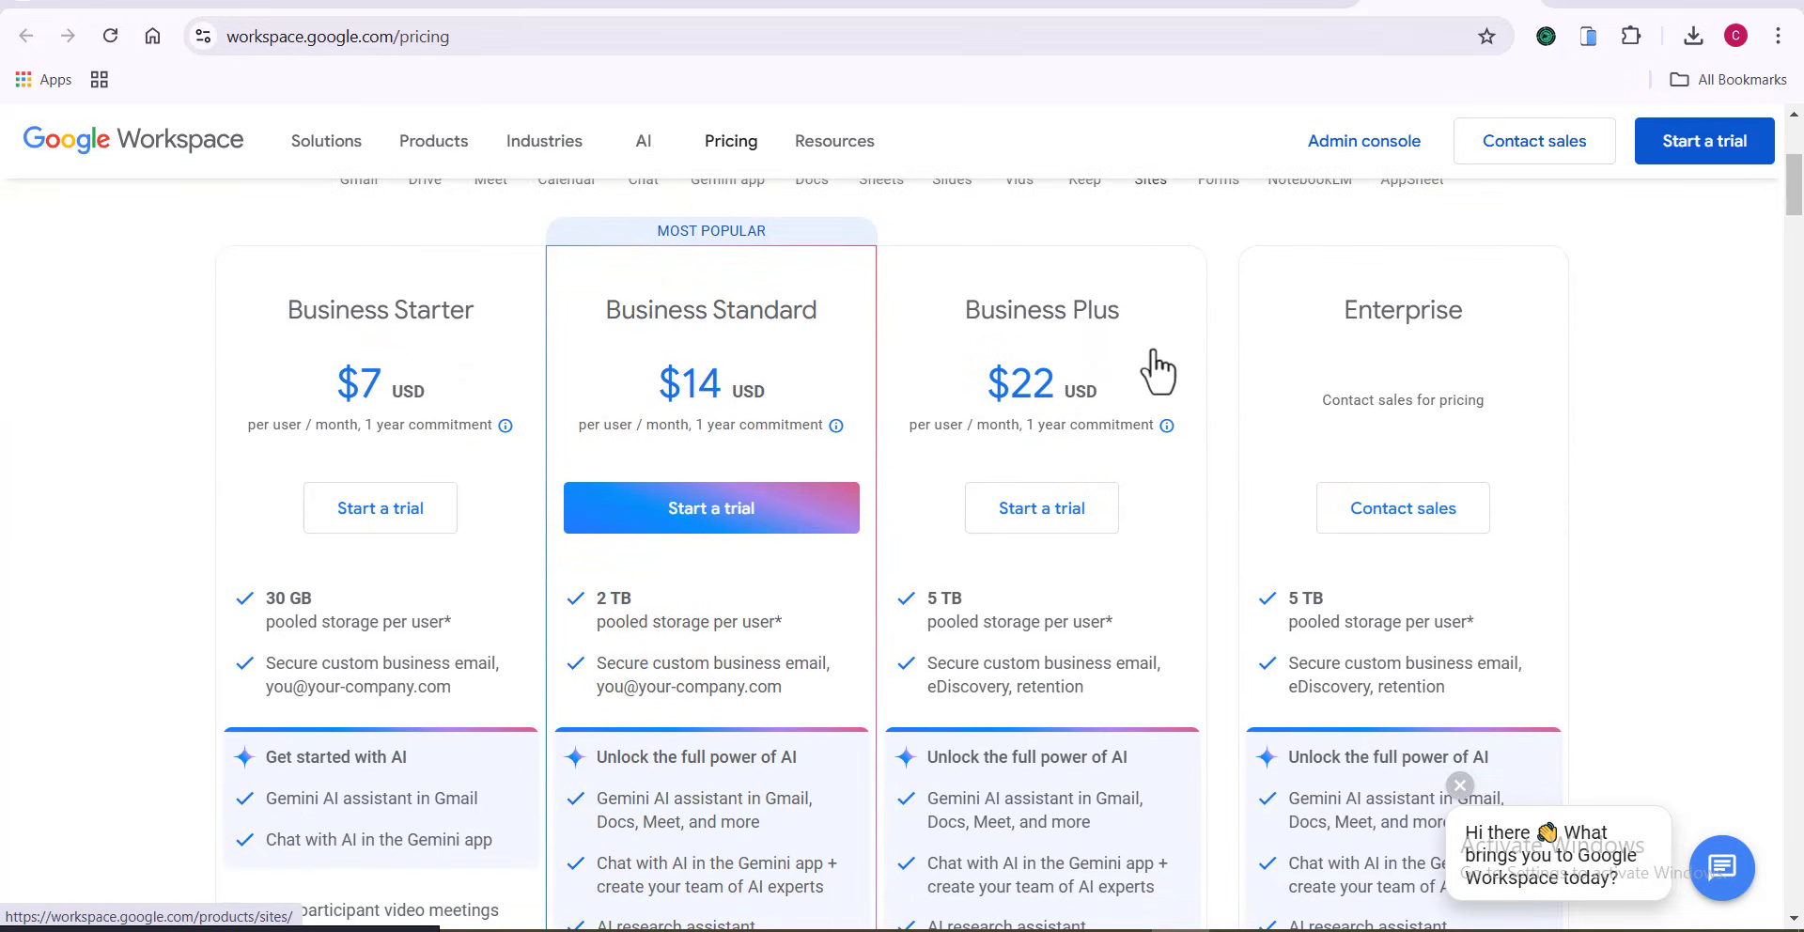
pyautogui.scroll(1, 1157, 371)
pyautogui.scroll(-2, 1158, 371)
pyautogui.scroll(-12, 1155, 368)
pyautogui.scroll(-3, 1158, 333)
pyautogui.scroll(10, 1156, 334)
pyautogui.scroll(3, 1157, 340)
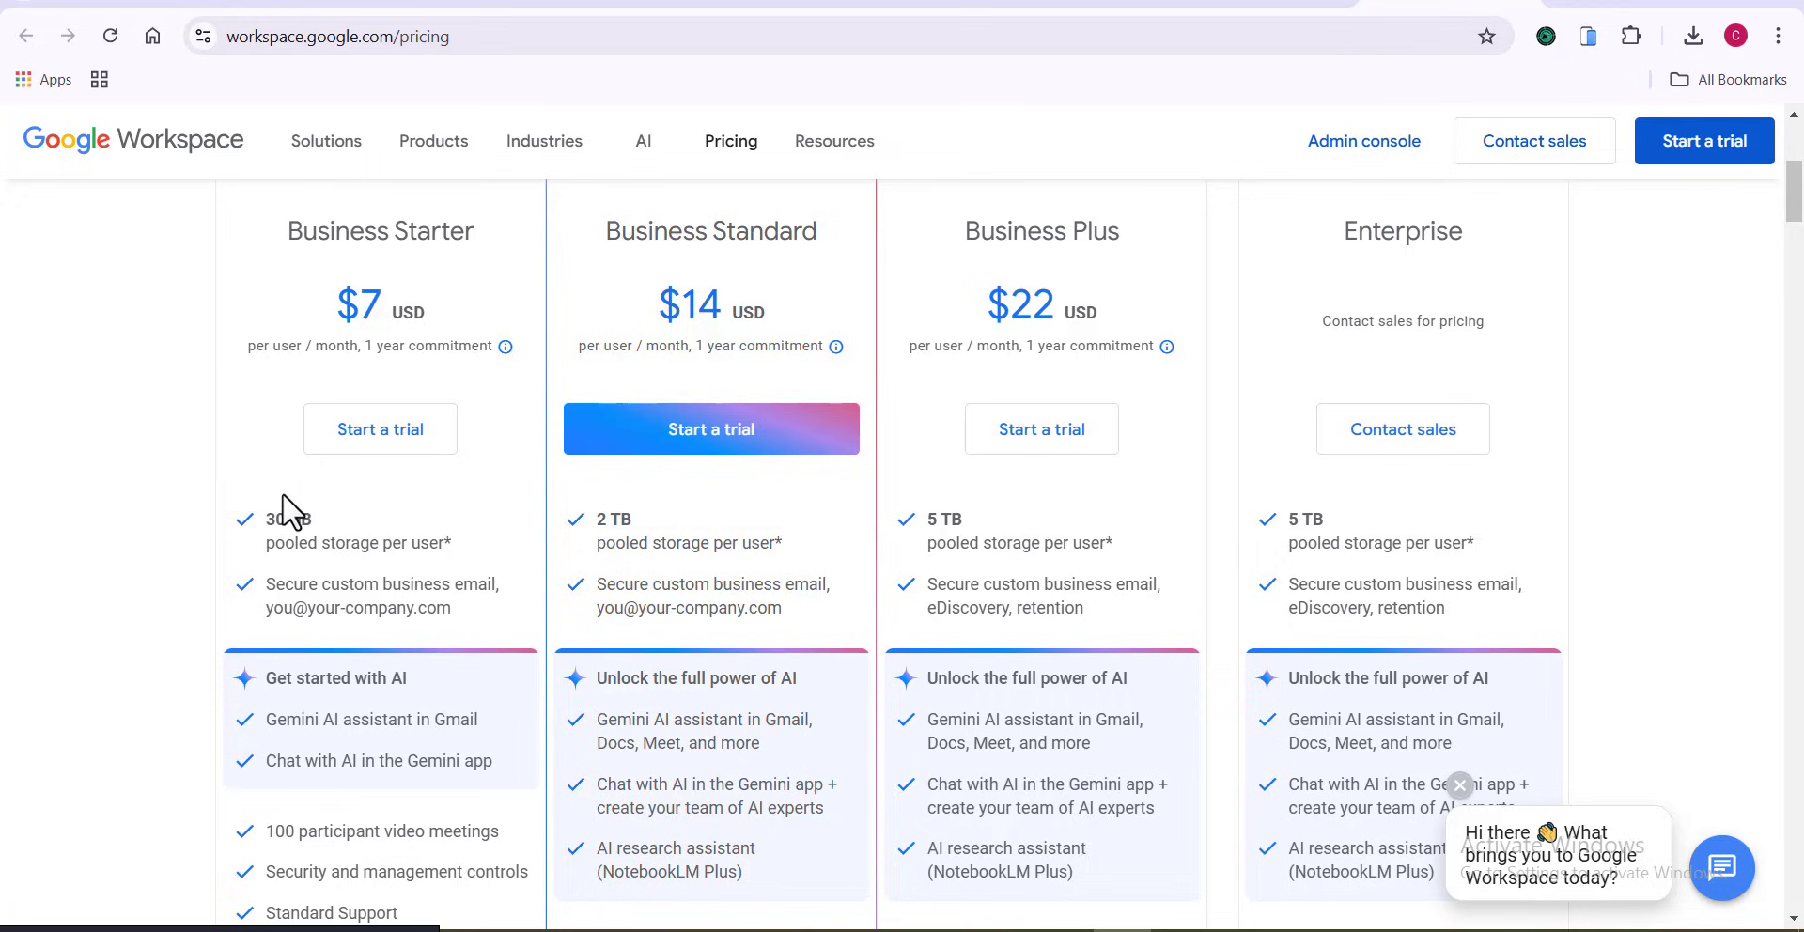
pyautogui.scroll(-12, 282, 492)
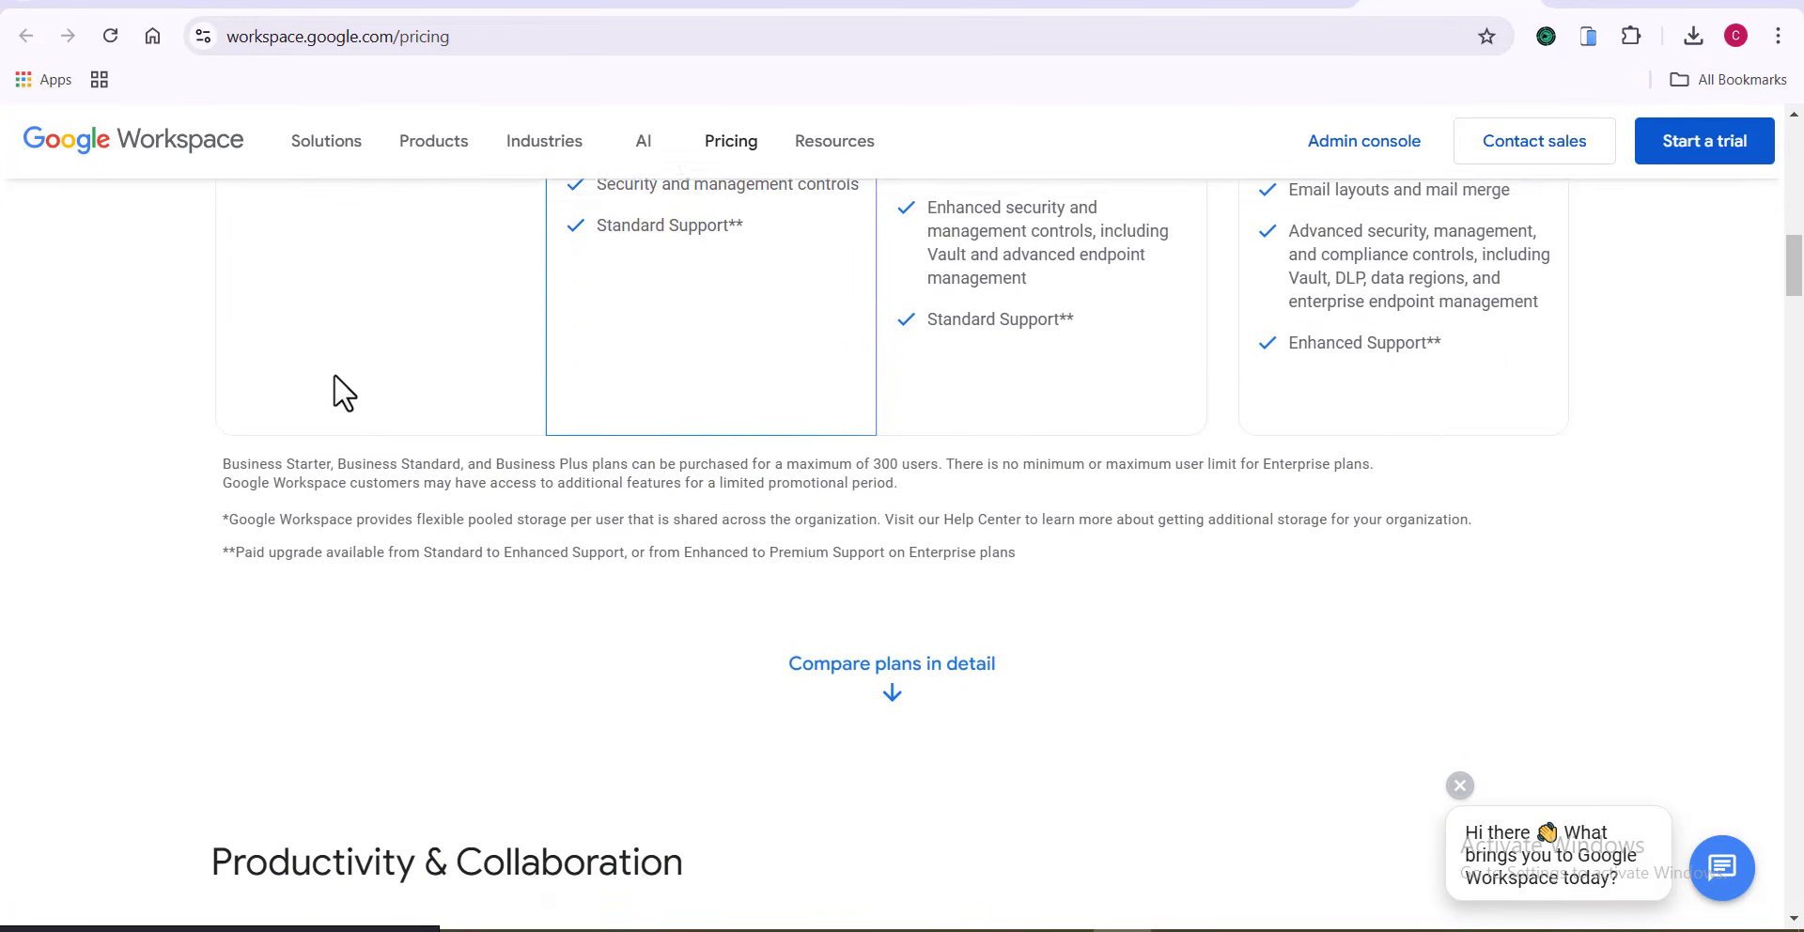
# - Read the Gmail rows, highlighting Business email, Custom email for your business and Ad-free email experience
pyautogui.scroll(-5, 338, 380)
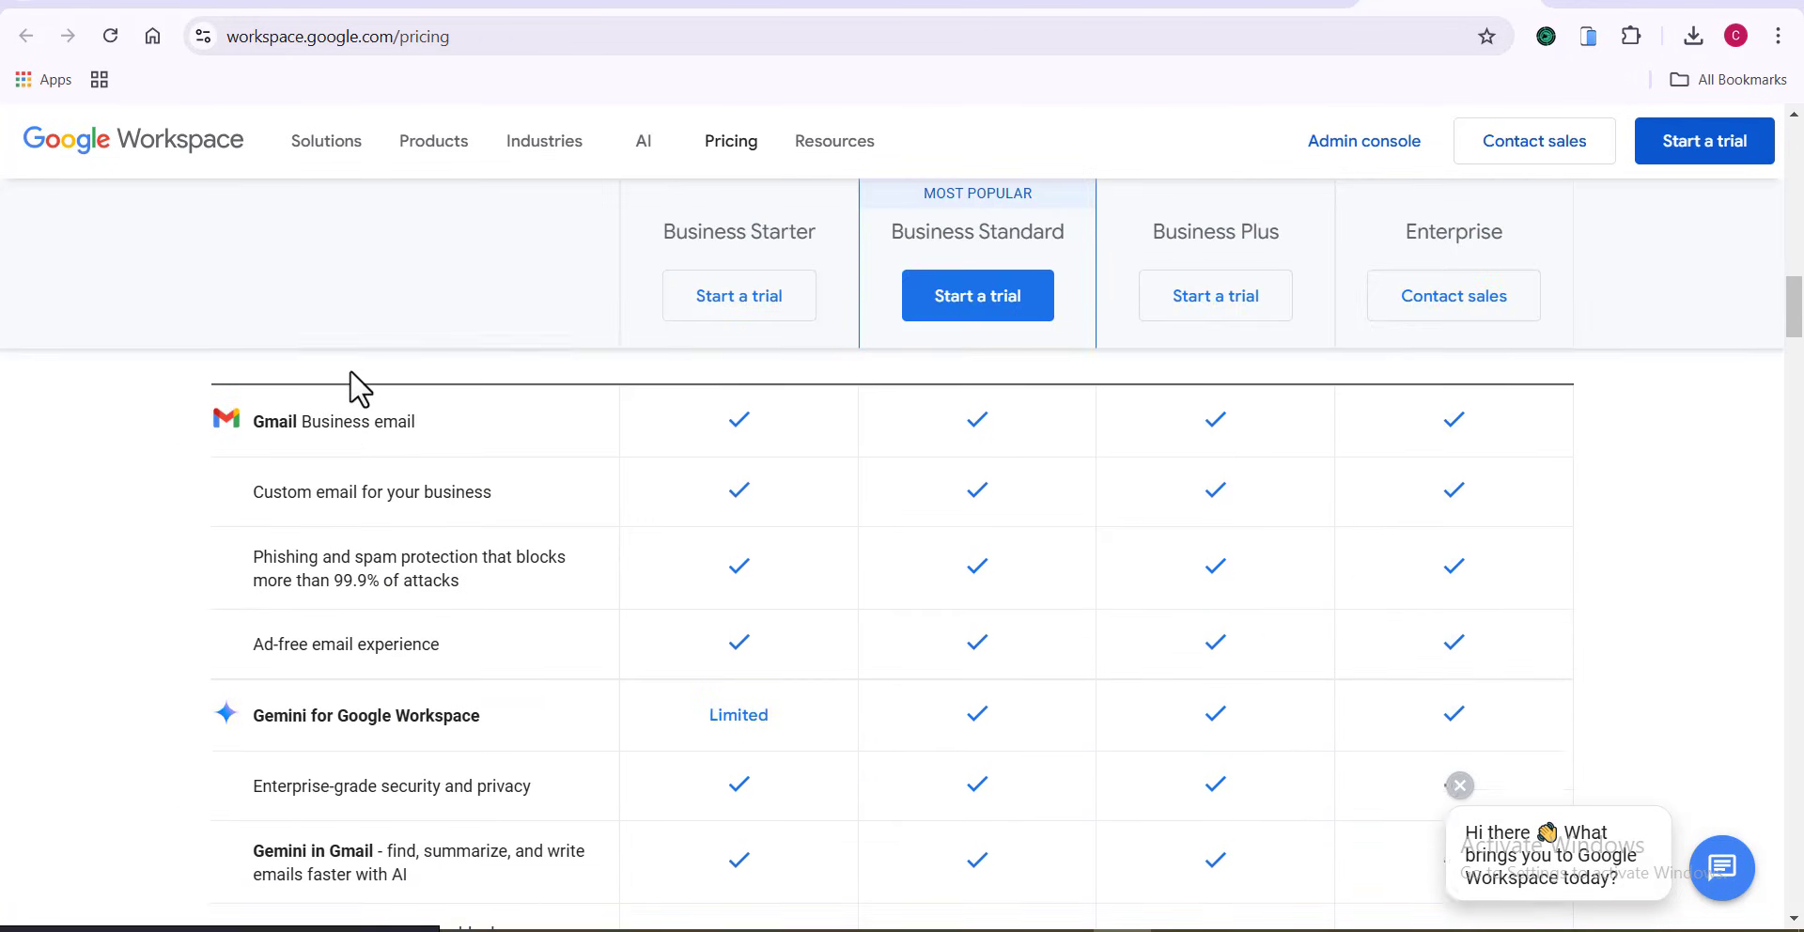
pyautogui.scroll(-1, 349, 376)
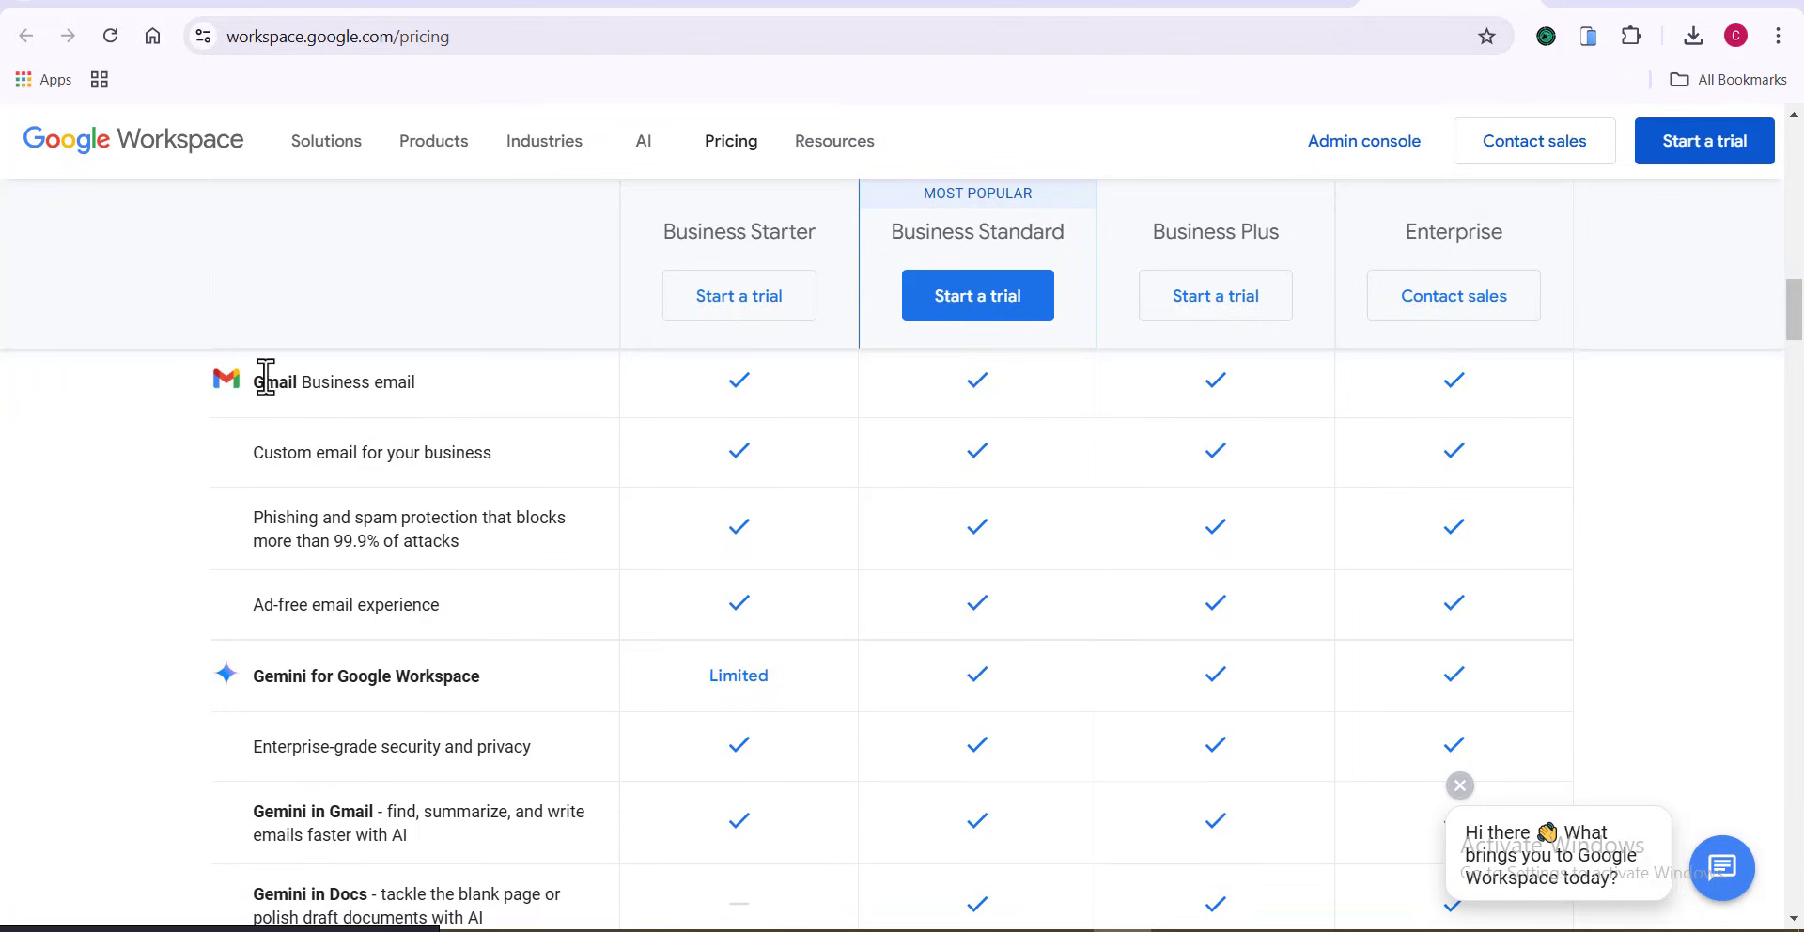
pyautogui.moveTo(253, 382); pyautogui.dragTo(373, 391)
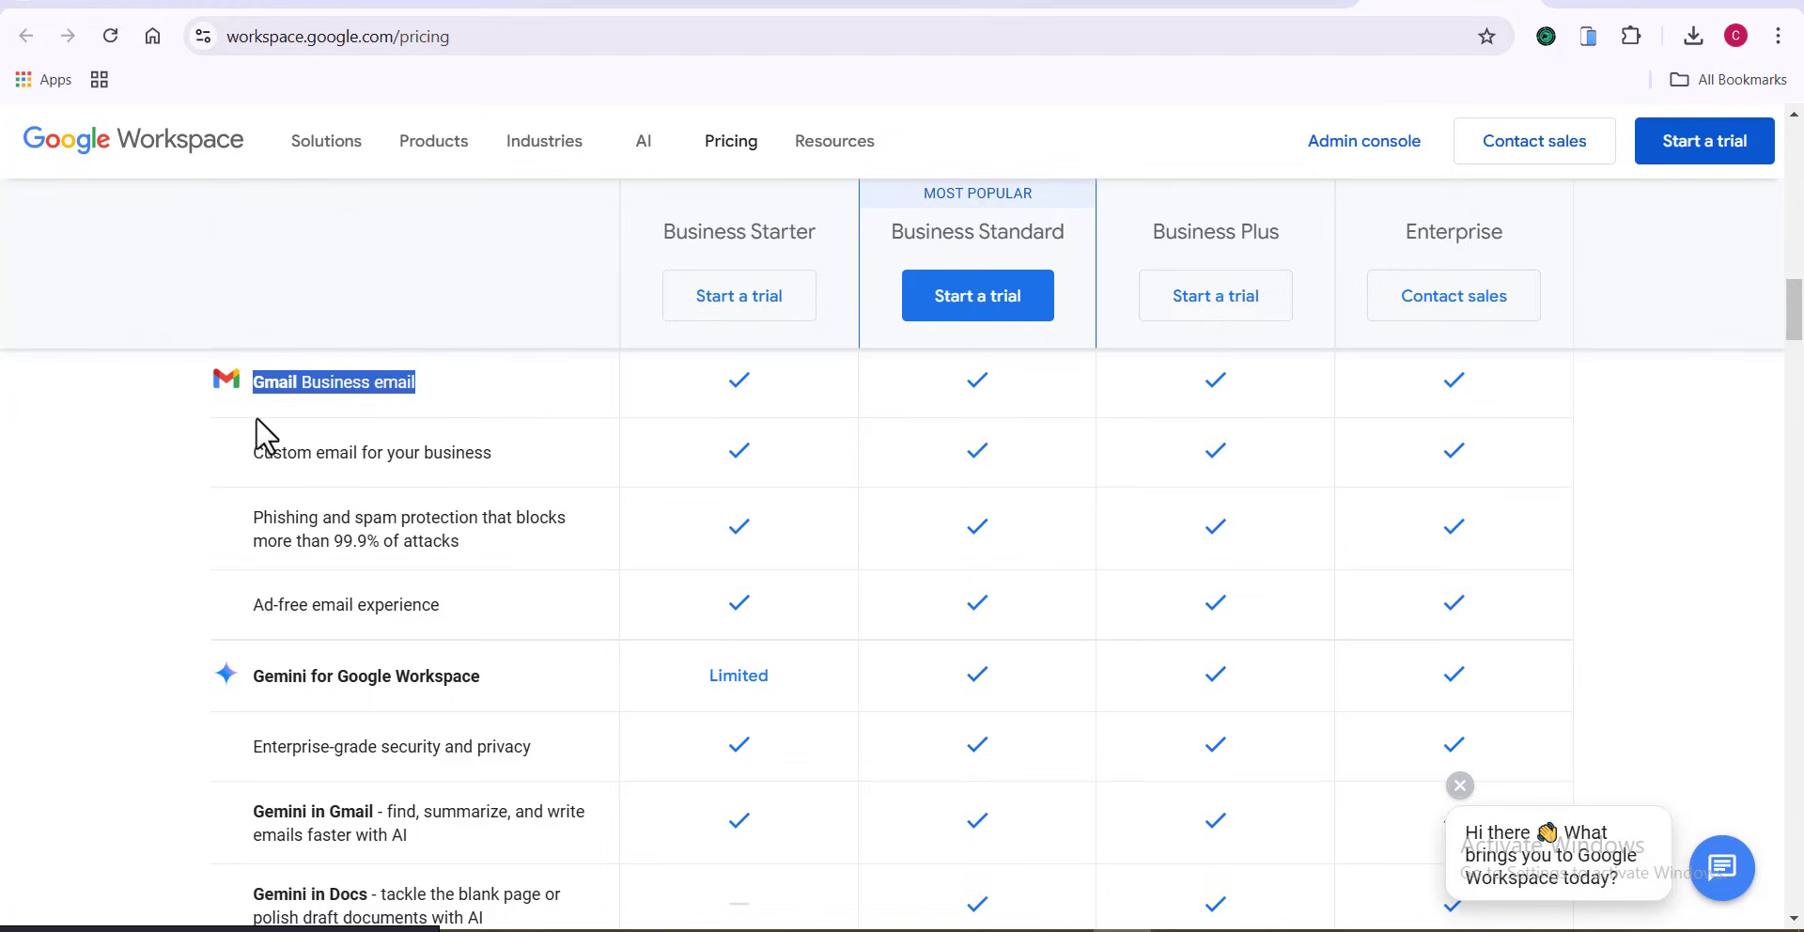
pyautogui.moveTo(254, 452); pyautogui.dragTo(483, 464)
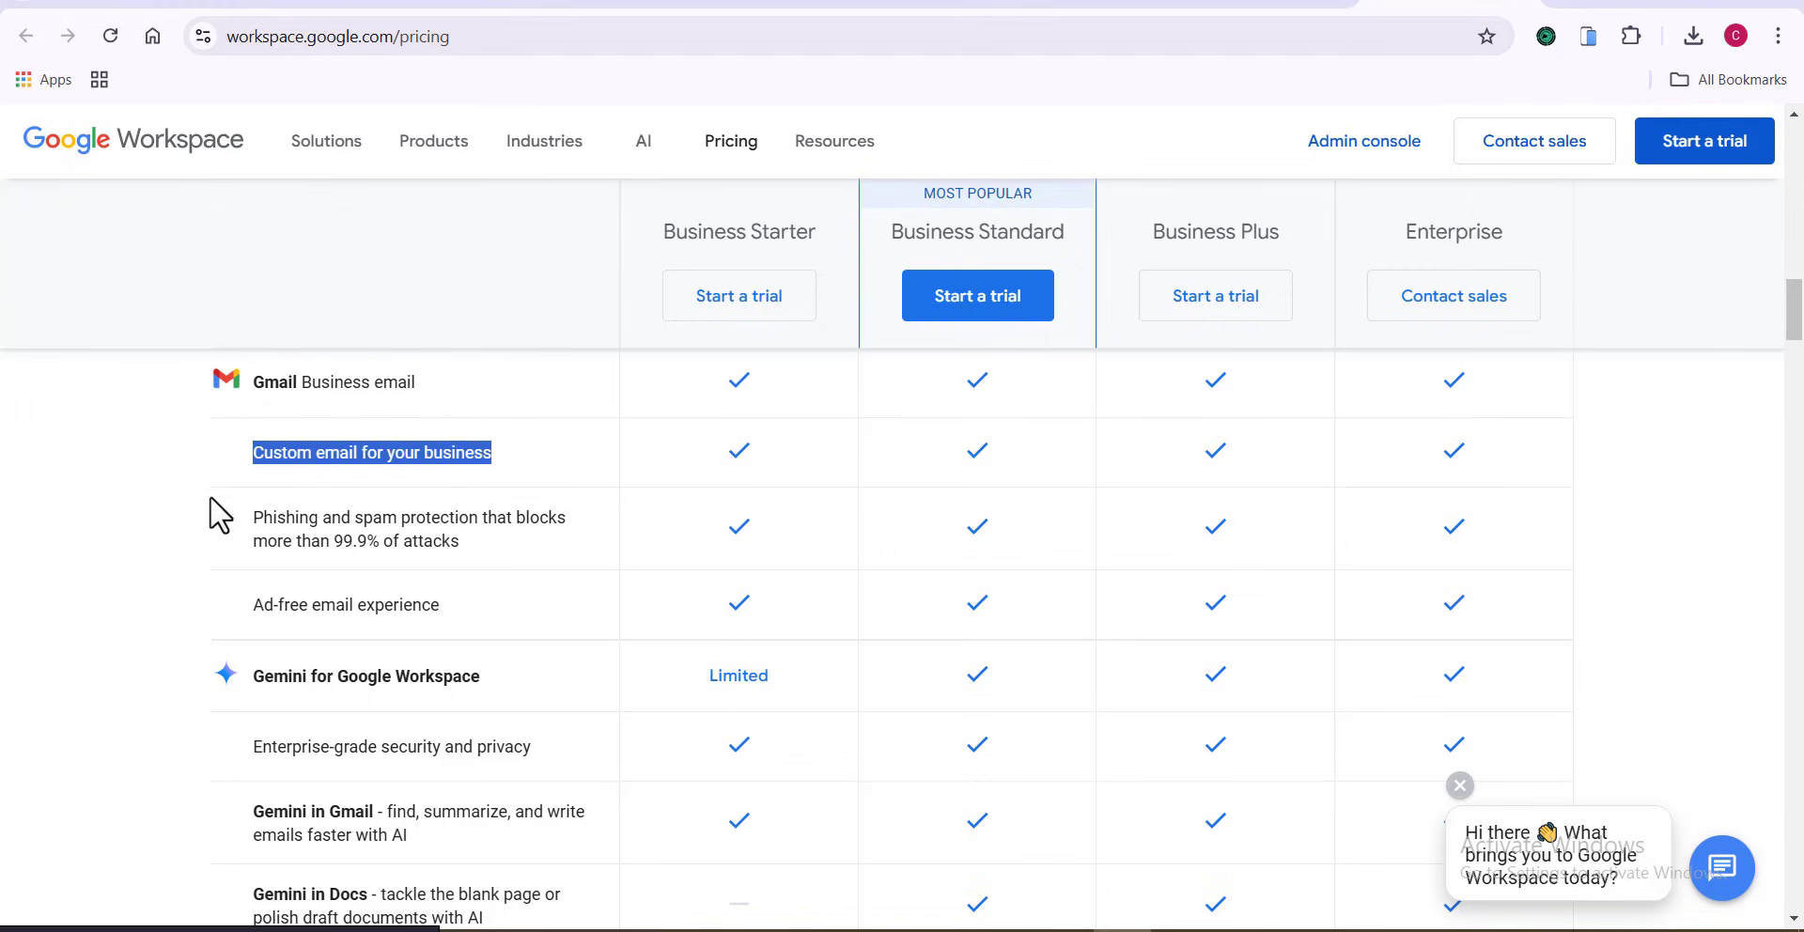
pyautogui.moveTo(207, 500); pyautogui.dragTo(468, 545)
pyautogui.click(469, 558)
pyautogui.scroll(-1, 461, 573)
pyautogui.scroll(-1, 441, 582)
pyautogui.moveTo(226, 535); pyautogui.dragTo(441, 545)
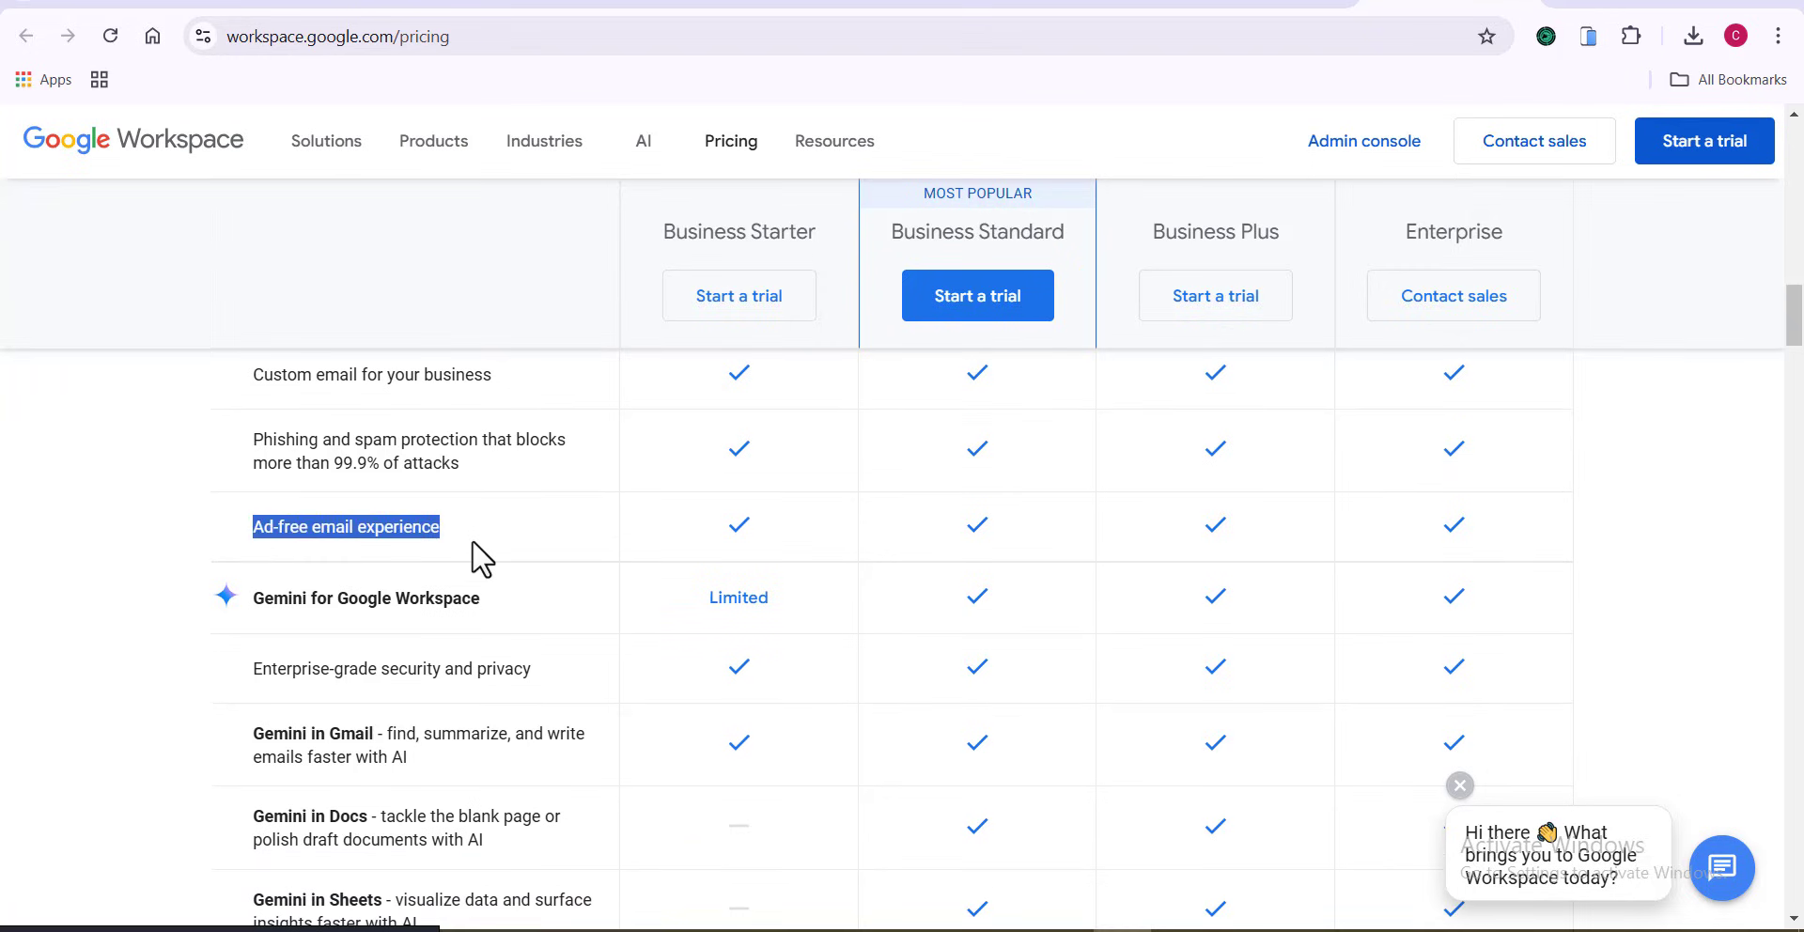
pyautogui.click(472, 543)
# - Continue down the table to Meet video conferencing at 100, 150, 500 and 1000 participants
pyautogui.scroll(-1, 441, 543)
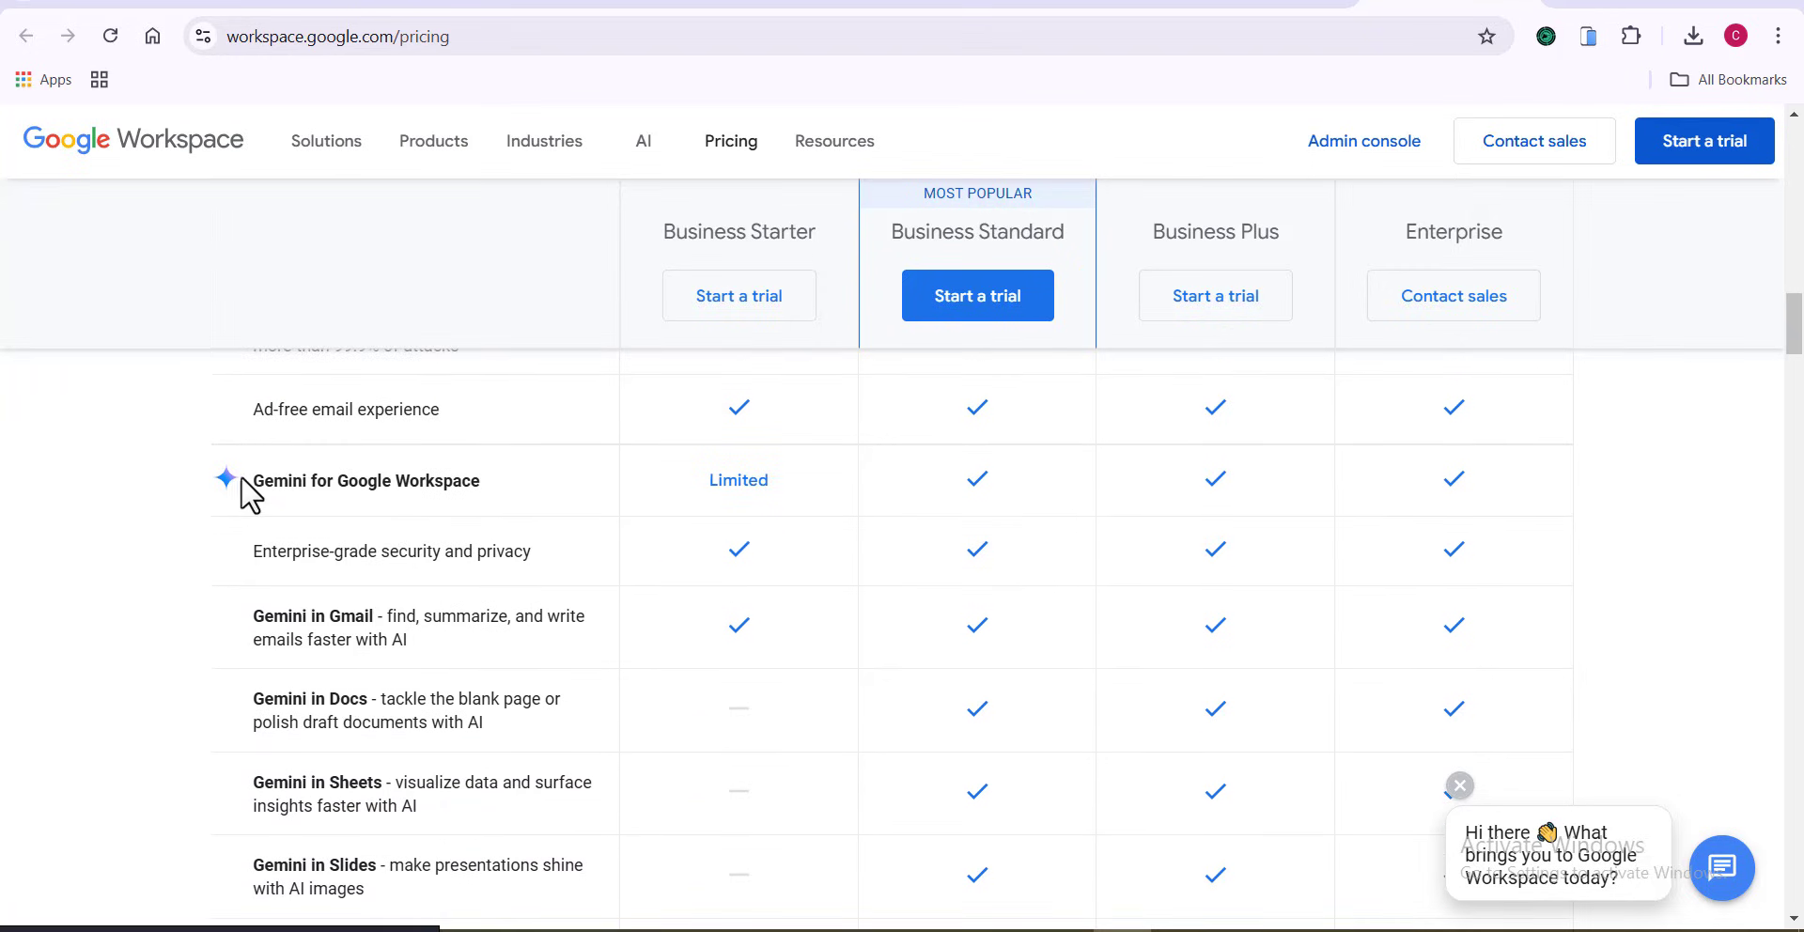
pyautogui.moveTo(238, 475); pyautogui.dragTo(431, 516)
pyautogui.scroll(-1, 423, 525)
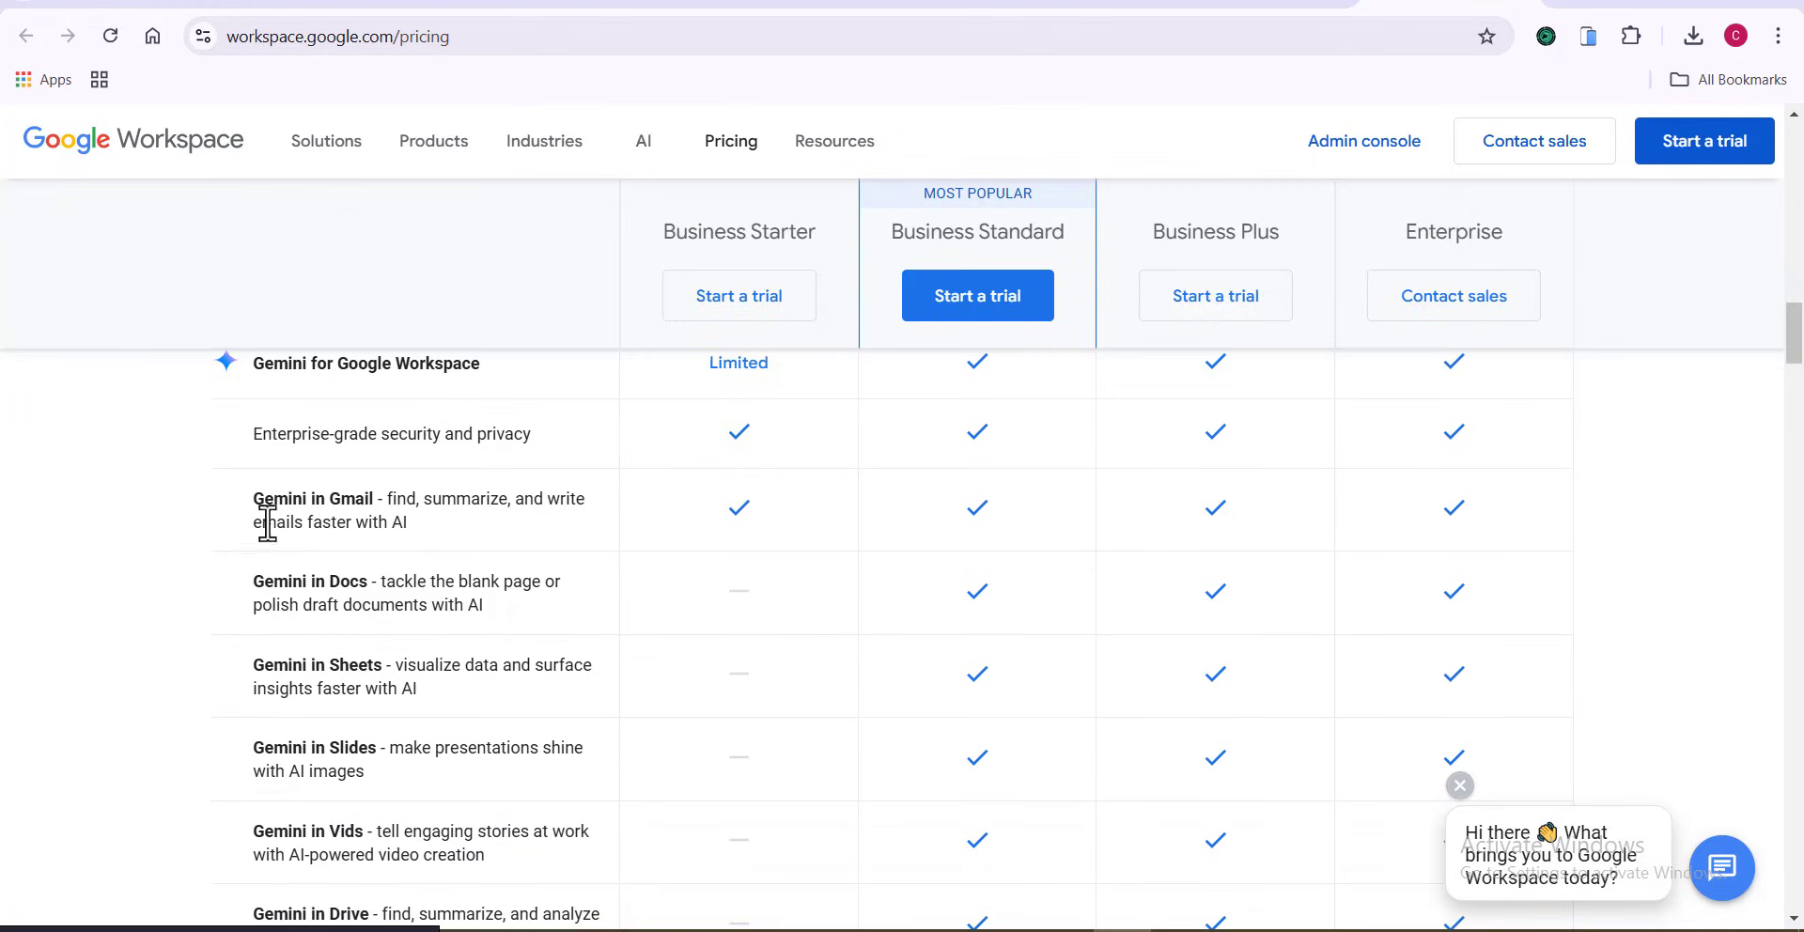
pyautogui.scroll(-6, 262, 526)
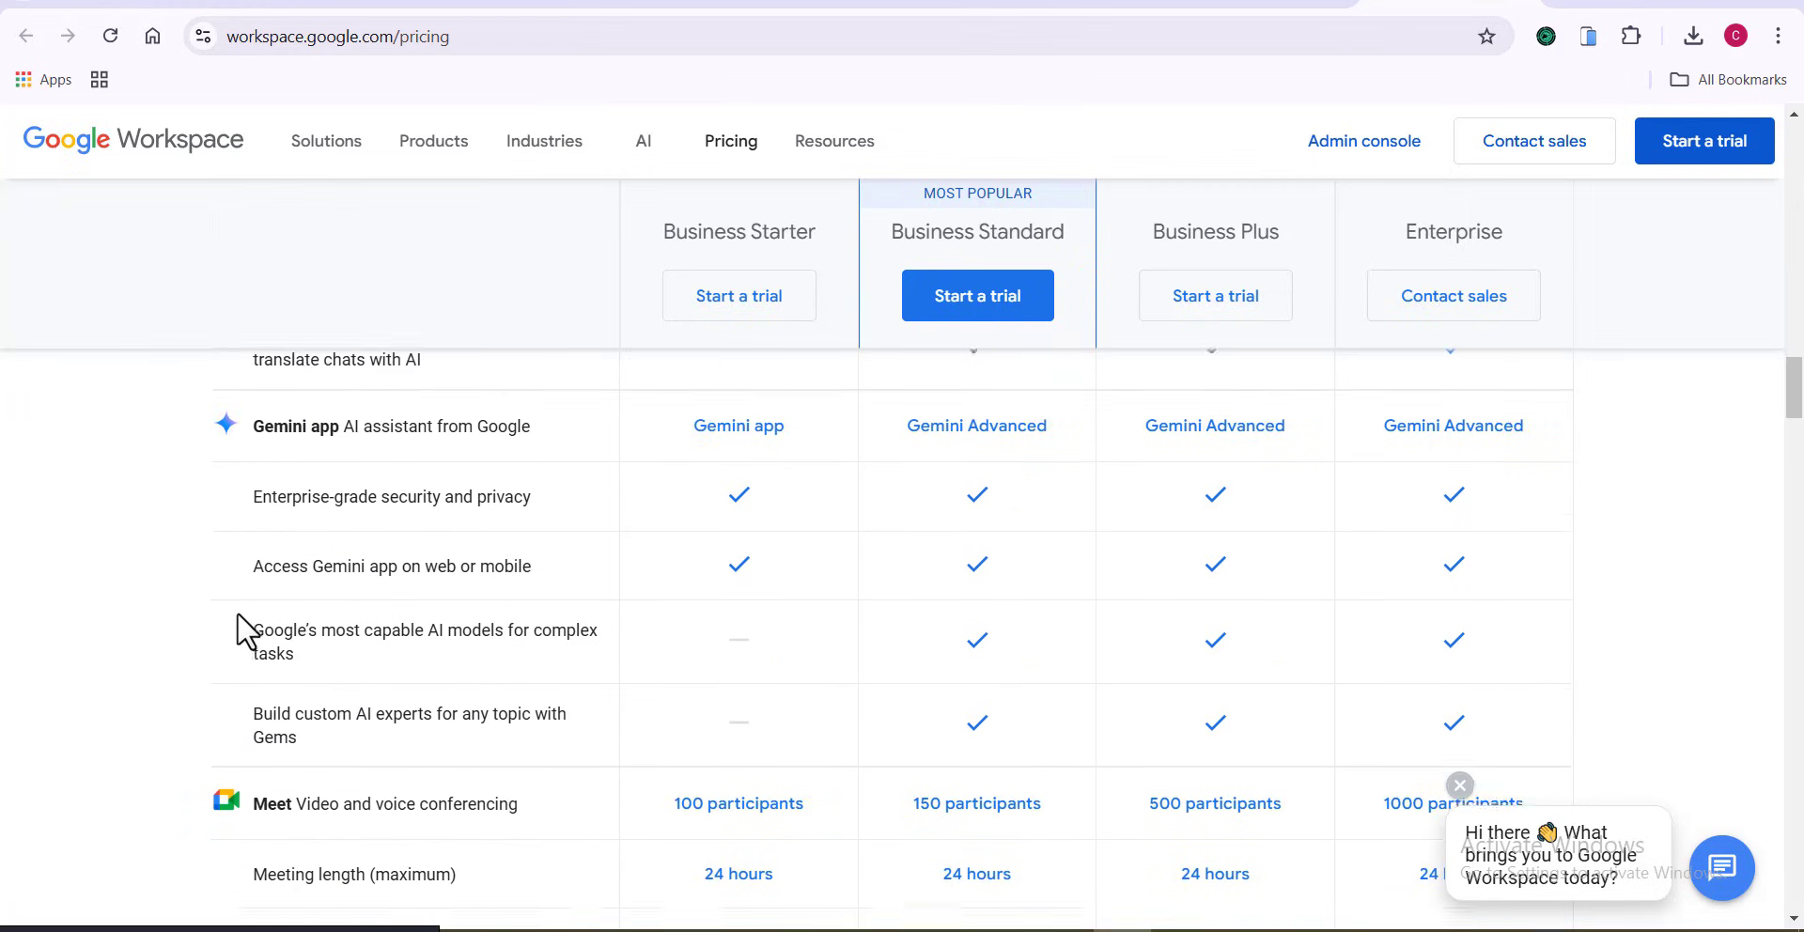
pyautogui.scroll(-1, 272, 686)
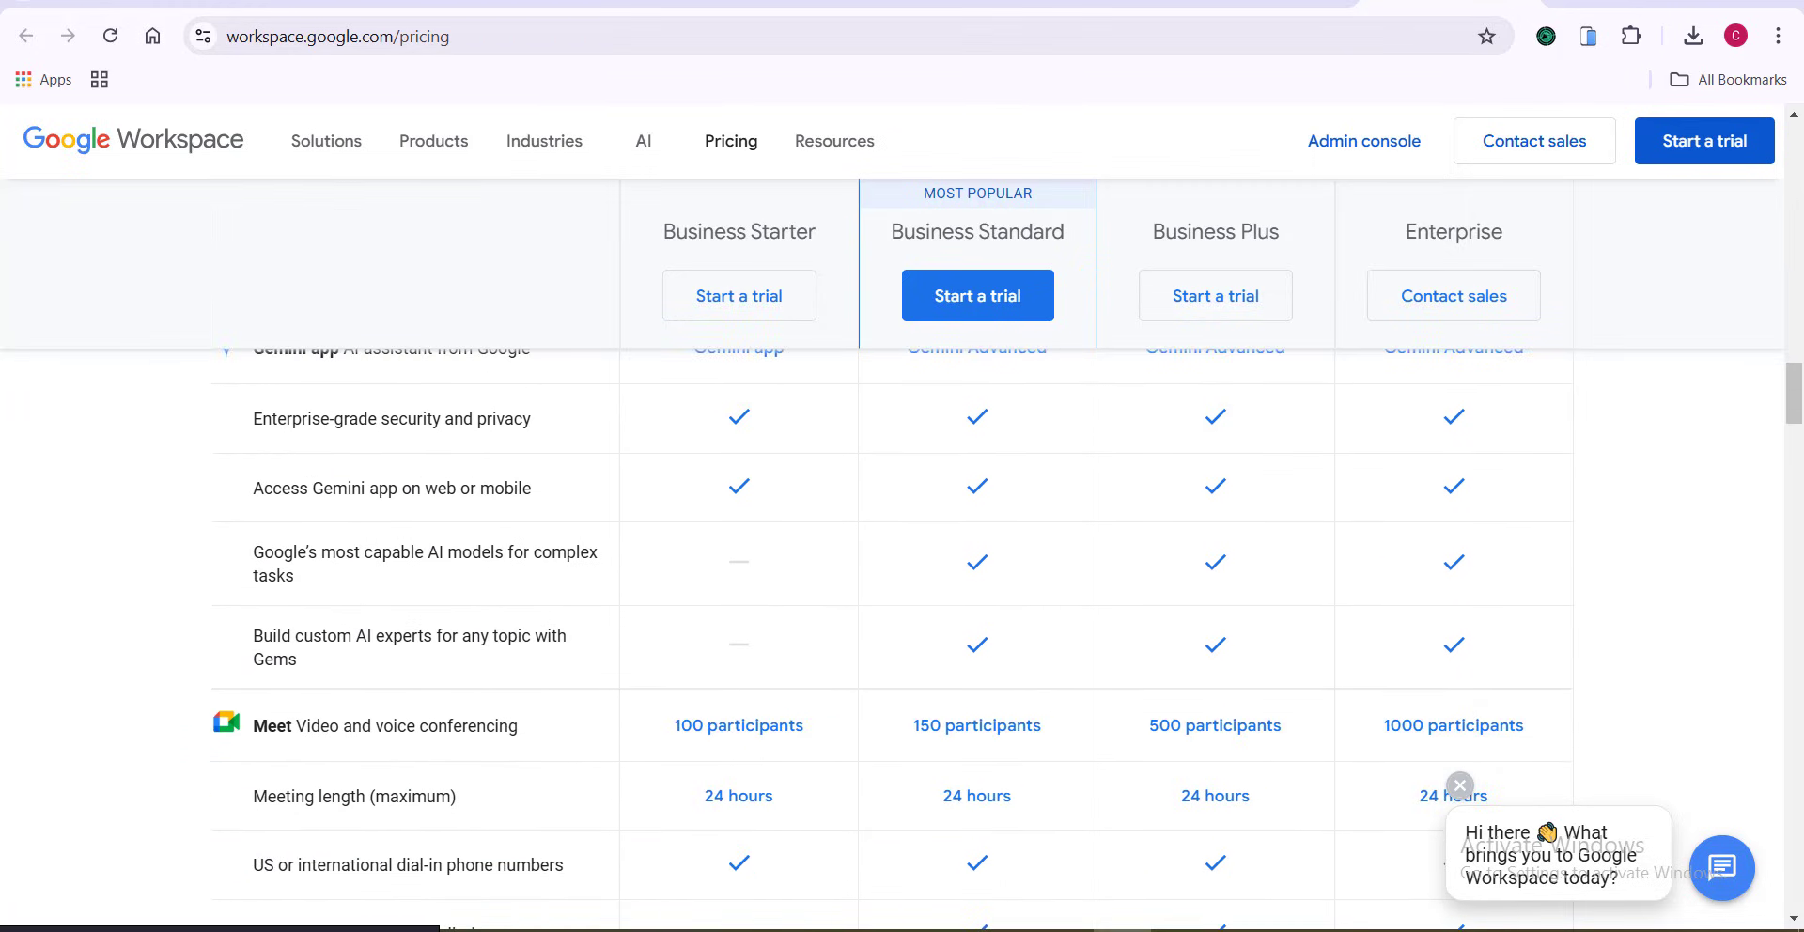
# - Scroll through the 430 hospital contacts under the Imported on 1/31 label in Google Contacts
pyautogui.hotkey('alt', 'Tab')
pyautogui.scroll(-2, 1220, 519)
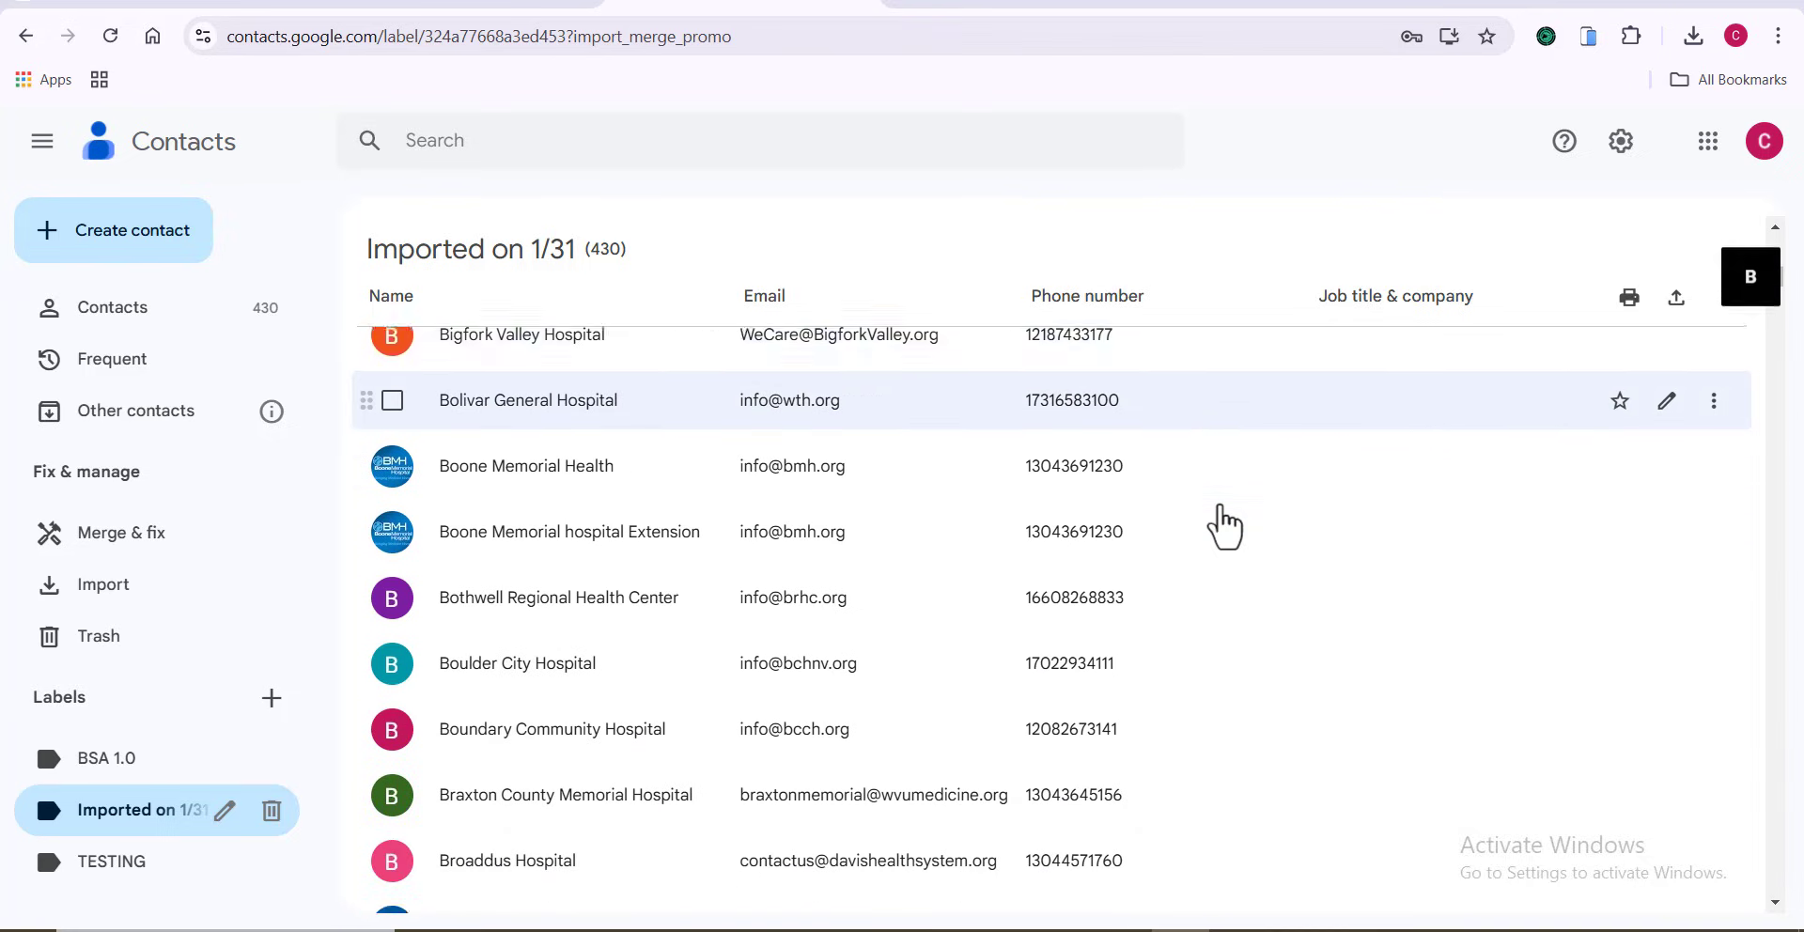
pyautogui.scroll(-9, 1225, 526)
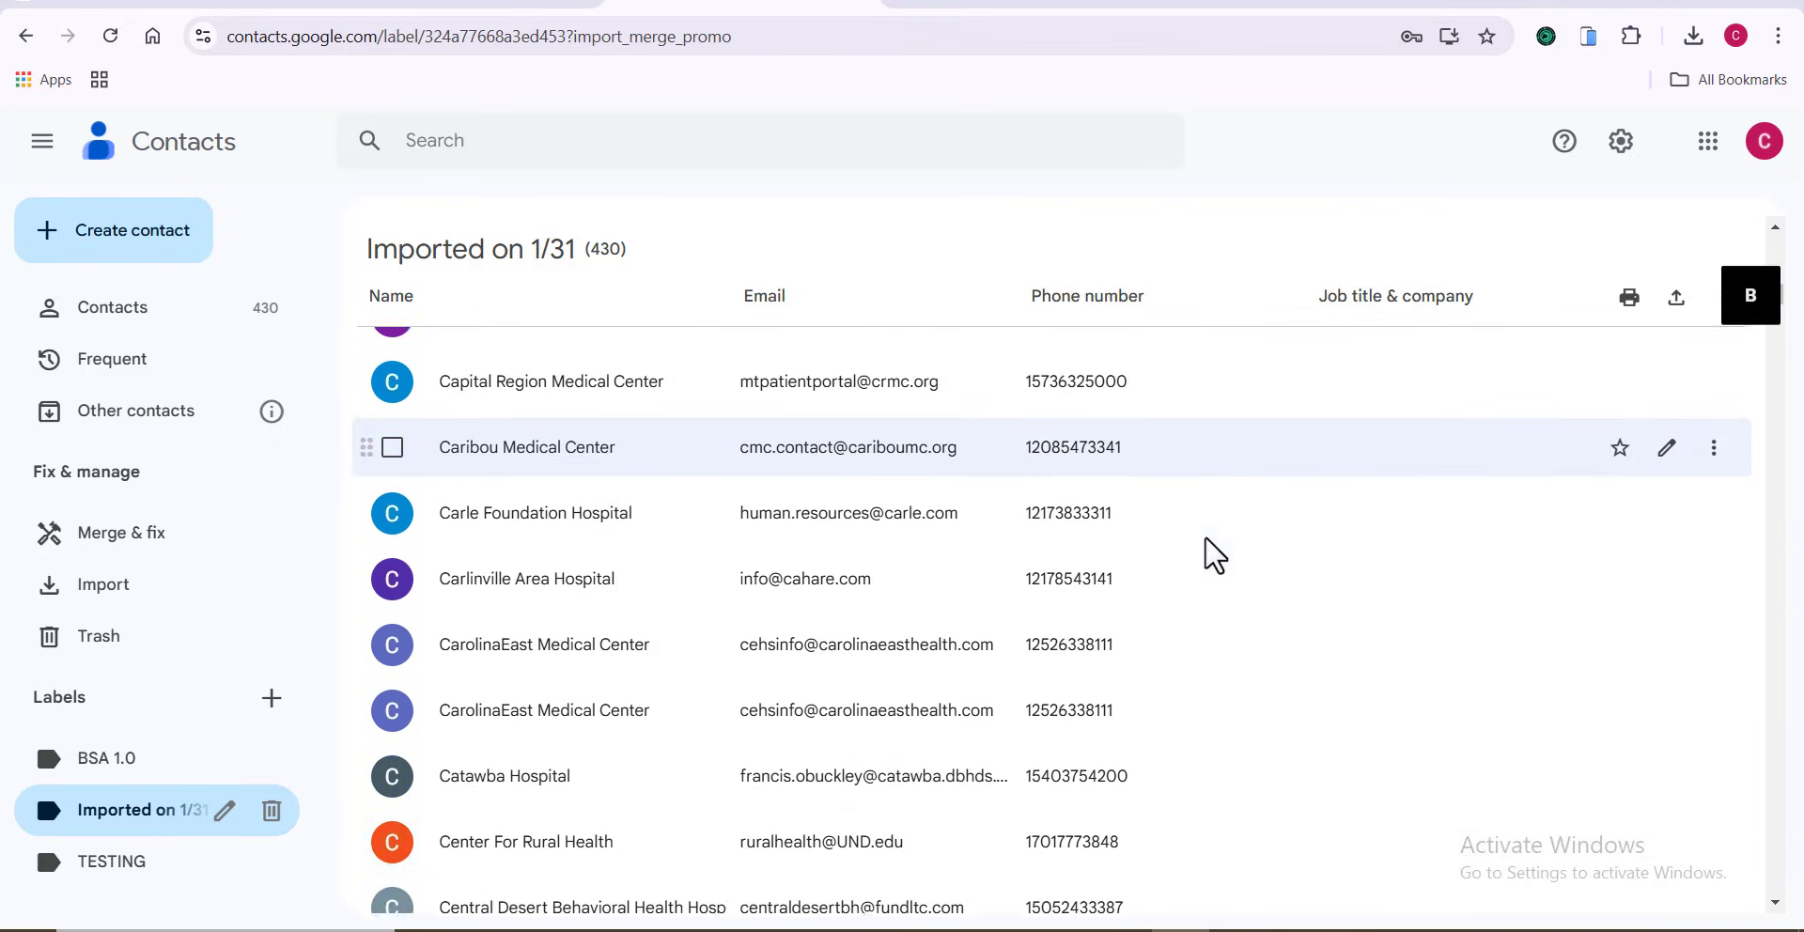
pyautogui.scroll(-7, 1206, 541)
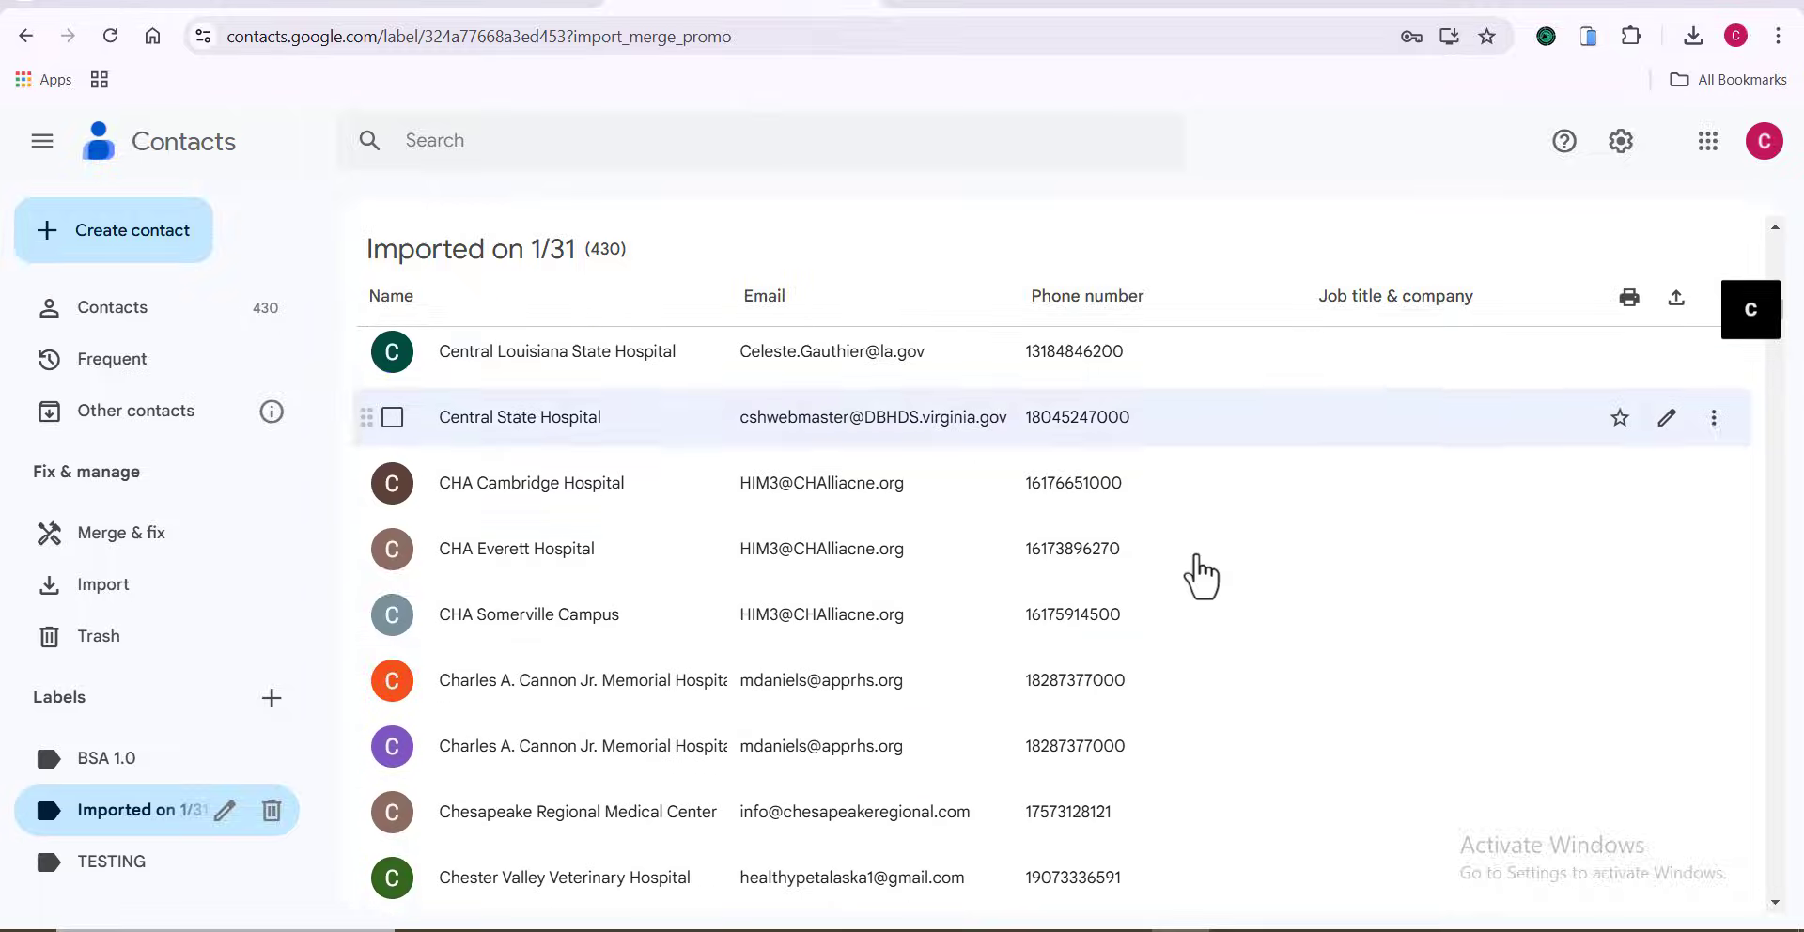
pyautogui.scroll(-4, 1199, 580)
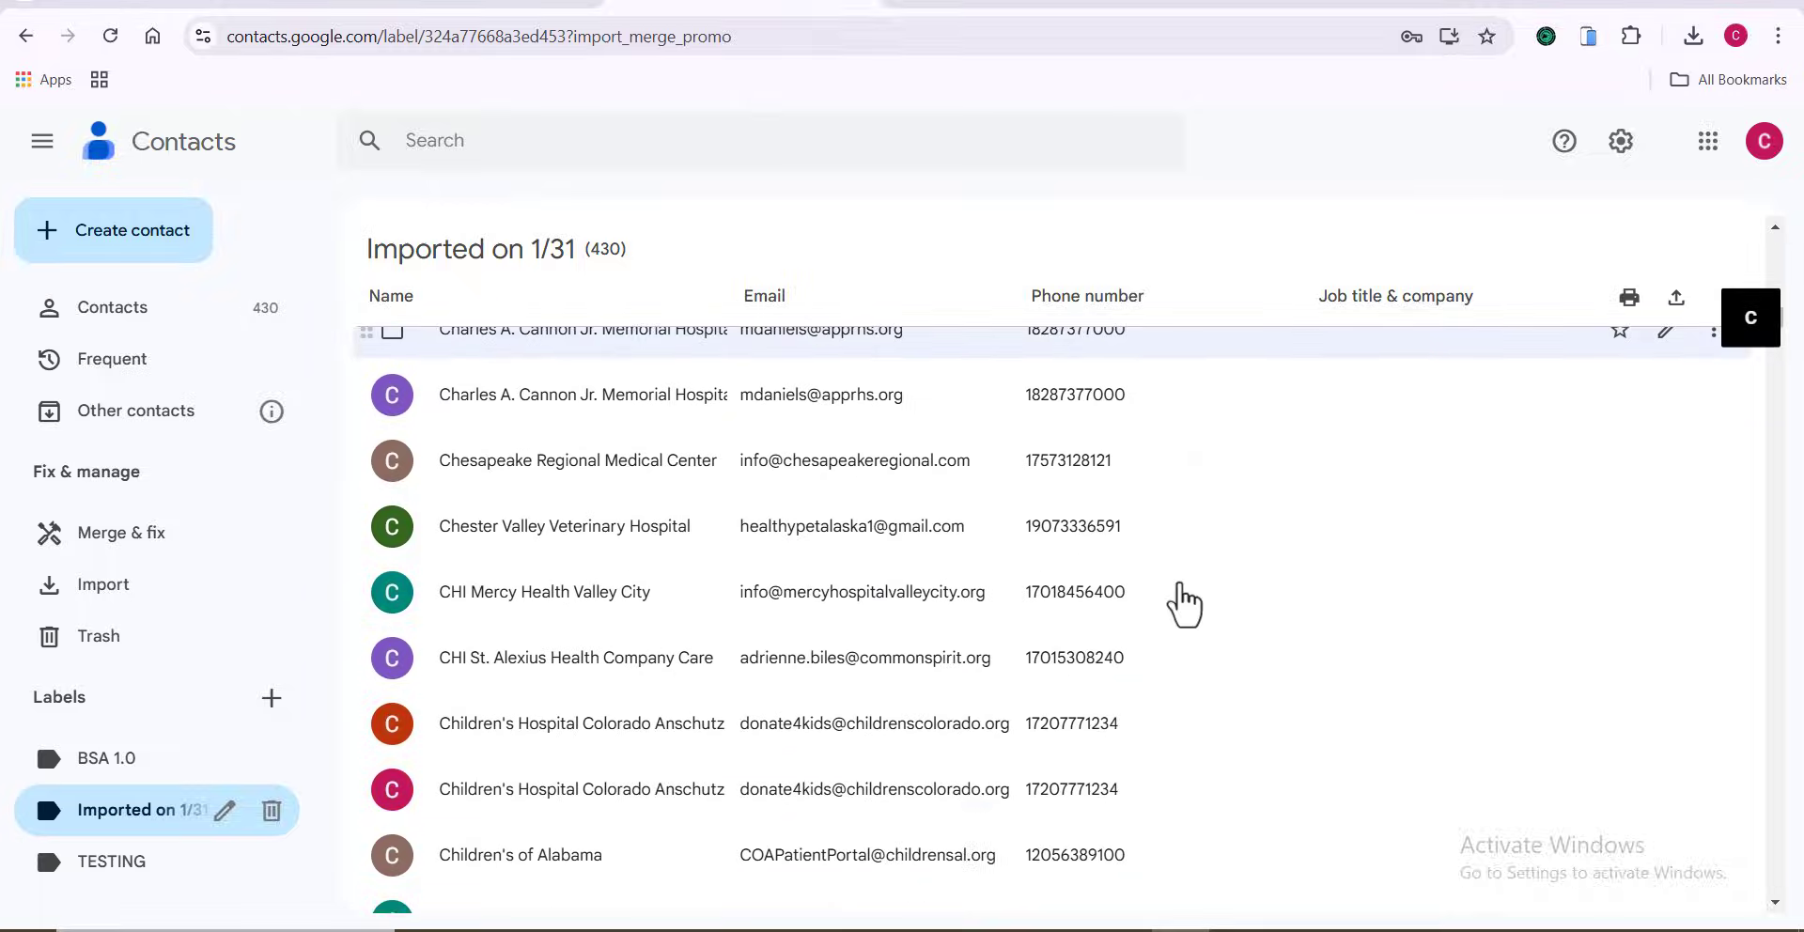
# - Return to the 'Sample CSV Output File' spreadsheet and scroll through its hospital leads
pyautogui.hotkey('ctrl', 'Tab')
pyautogui.scroll(-2, 300, 589)
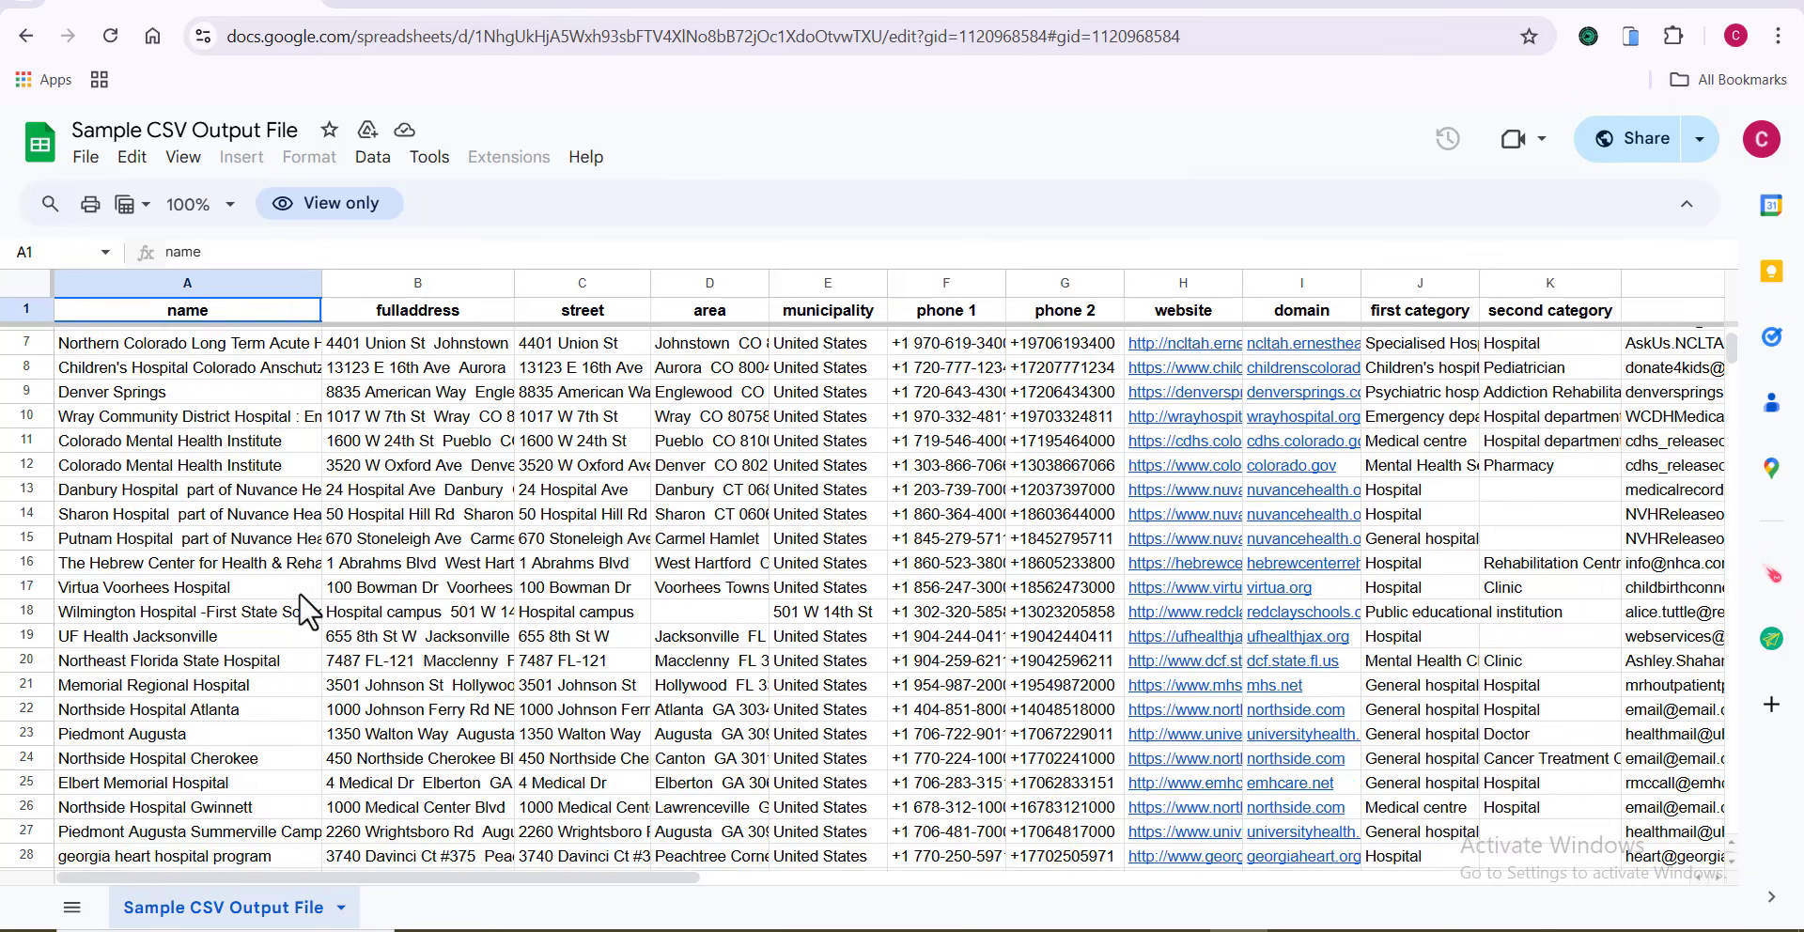
pyautogui.scroll(-1, 312, 577)
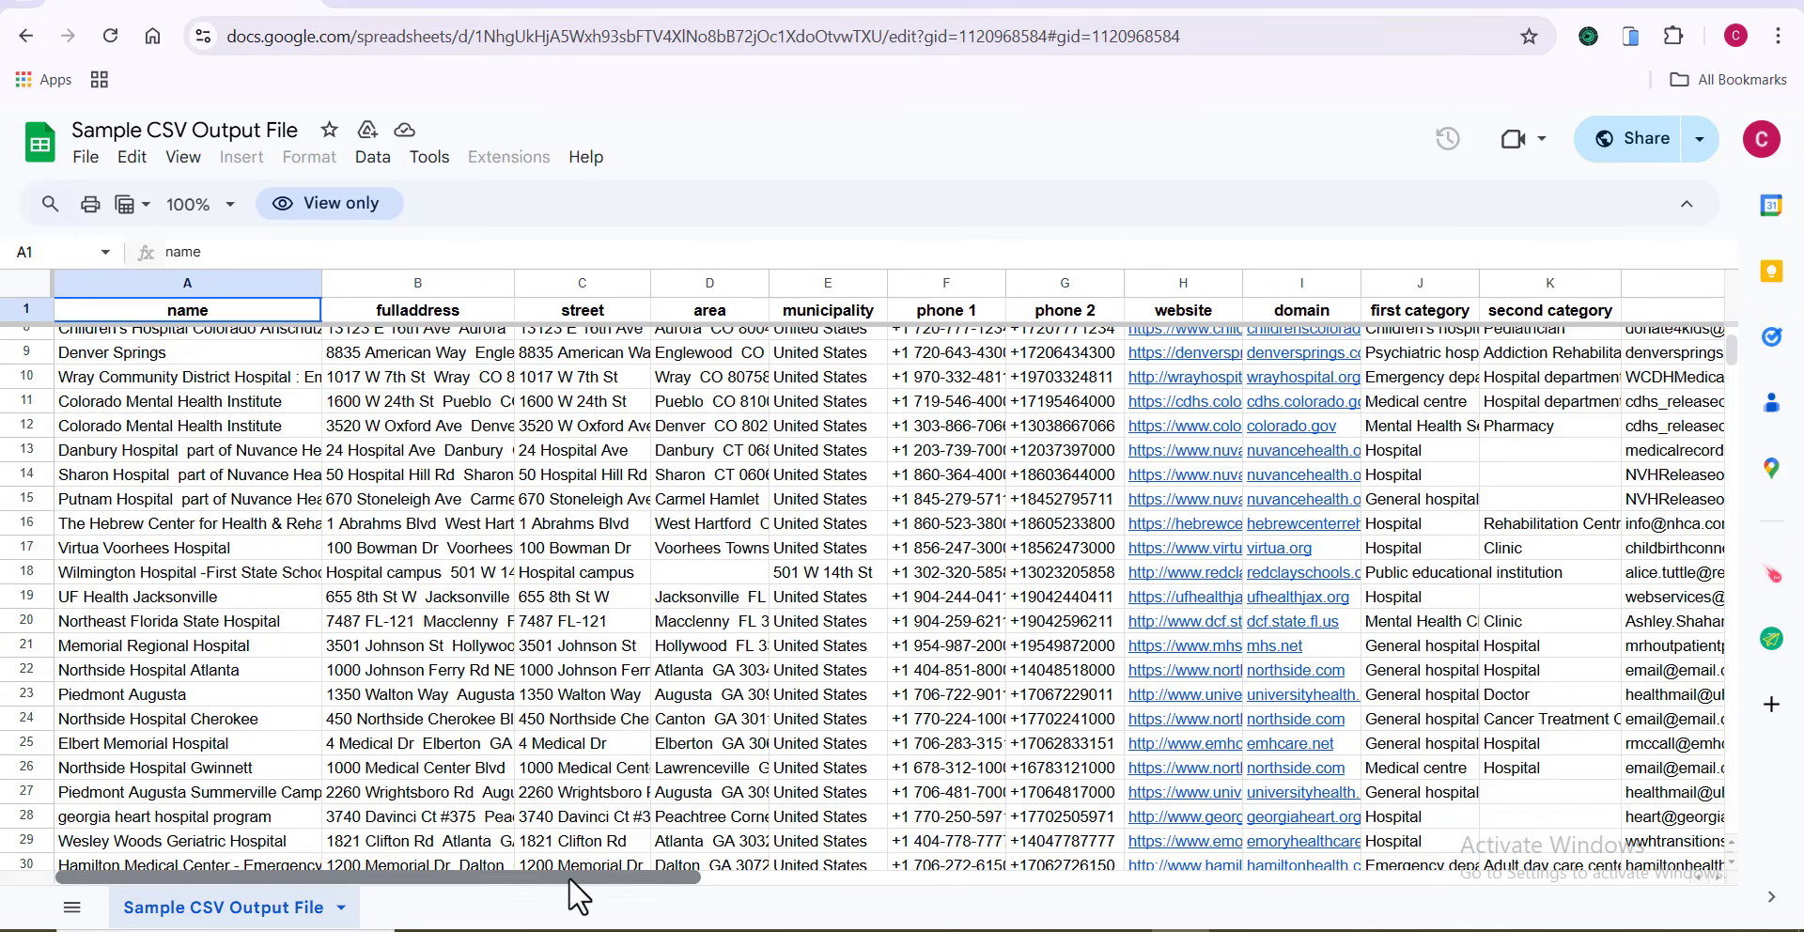
# - Switch back to Gmail's compose window with the 'Its so nice meeting you' sales-pitch draft
pyautogui.hotkey('ctrl', 'Tab')
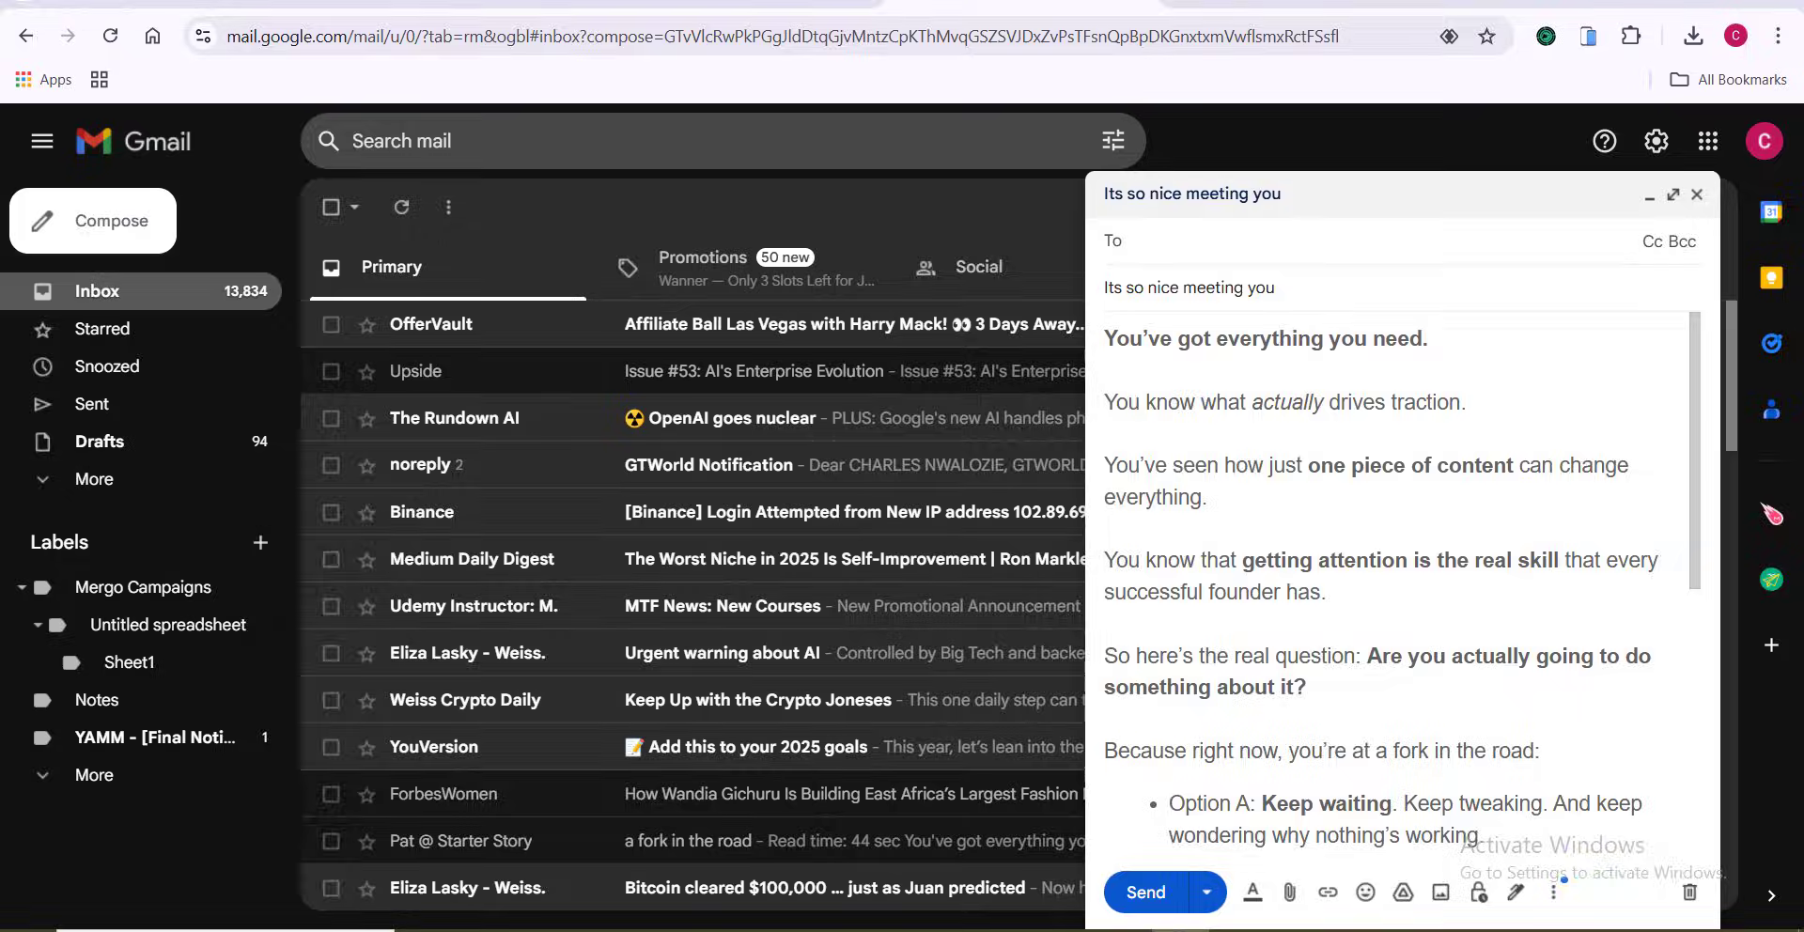